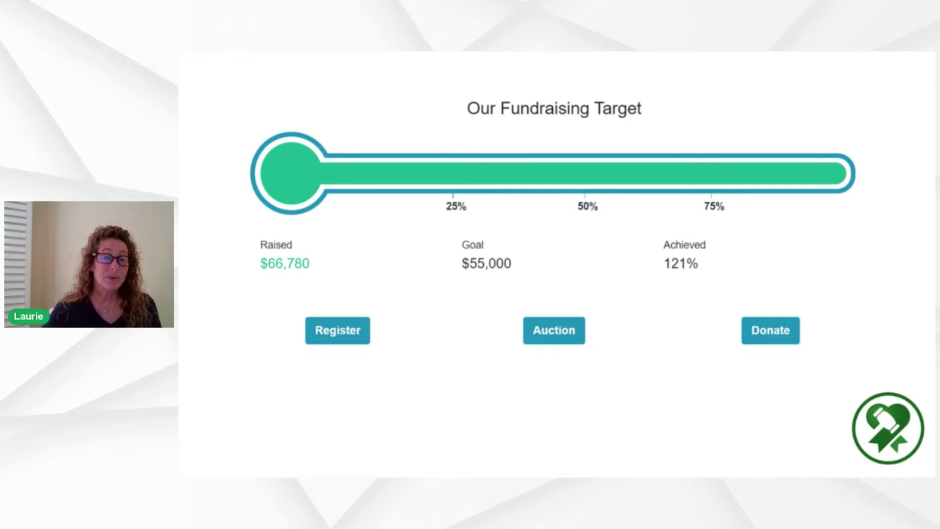
Advance the slides to the 'SET-UP — ITEM: FUND-A-NEED' title slide.
key(Right)
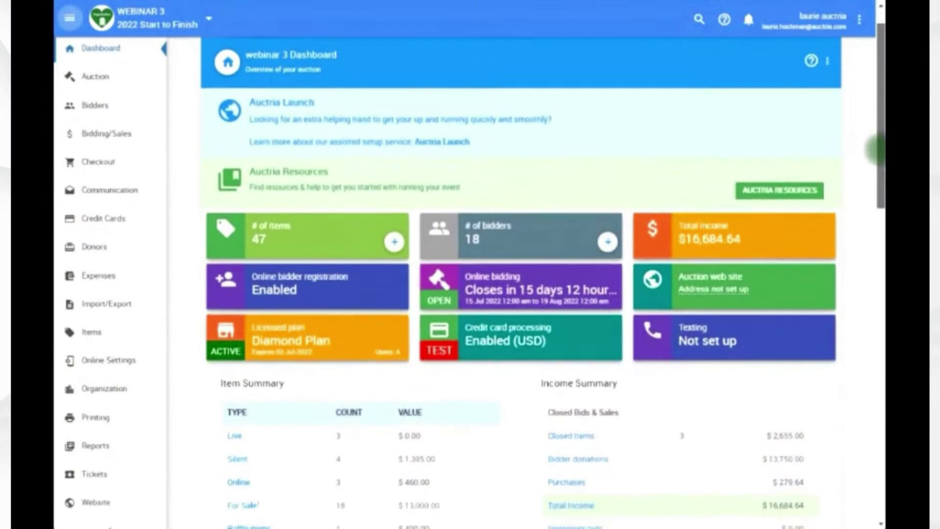
Change the WEBESITE Fund a Need item's type to Donation and save it.
scroll(470, 275, down, 1)
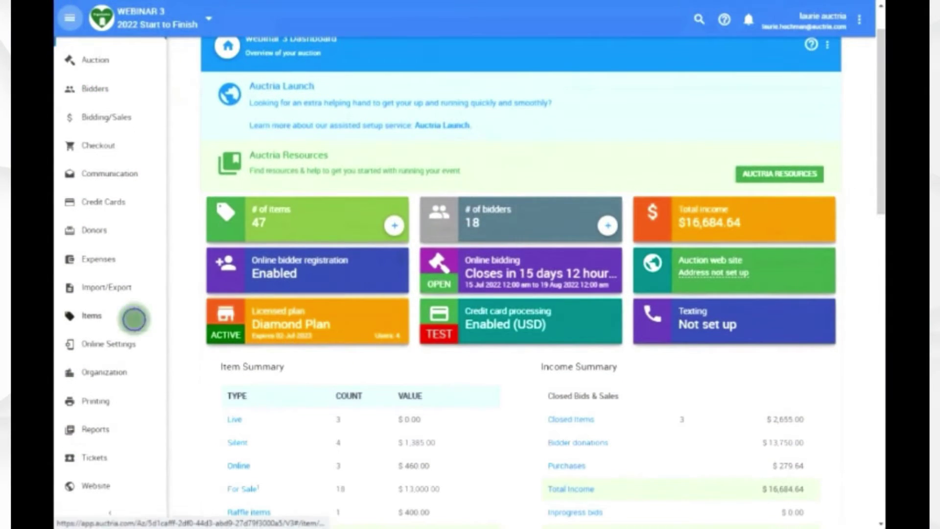
click(134, 315)
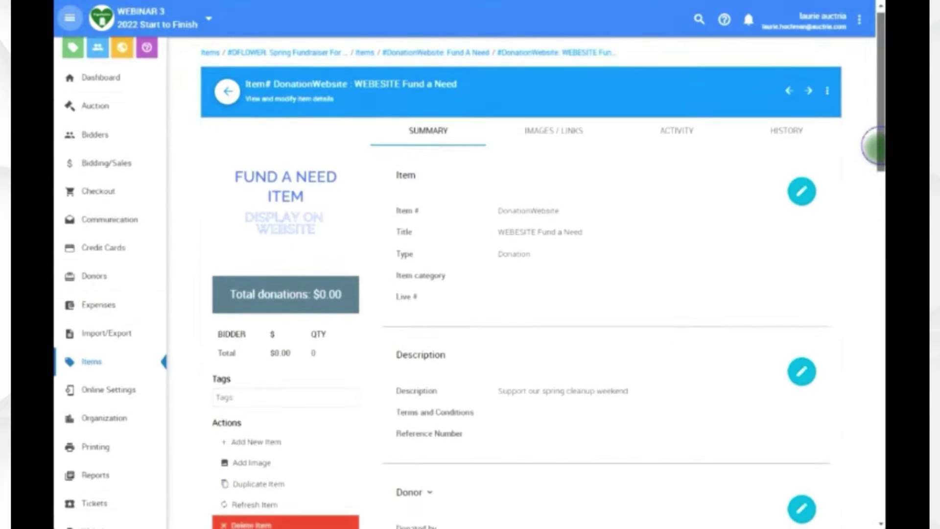
scroll(798, 156, down, 2)
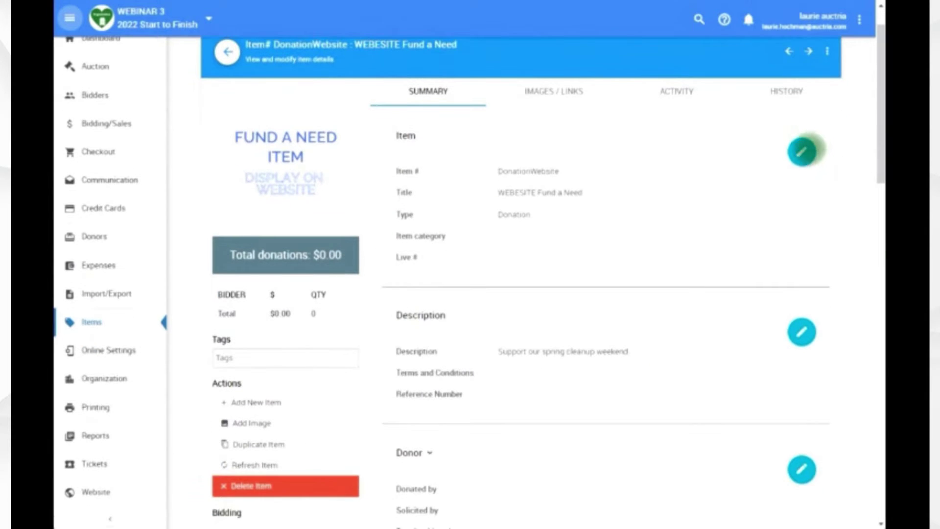
click(802, 150)
click(530, 321)
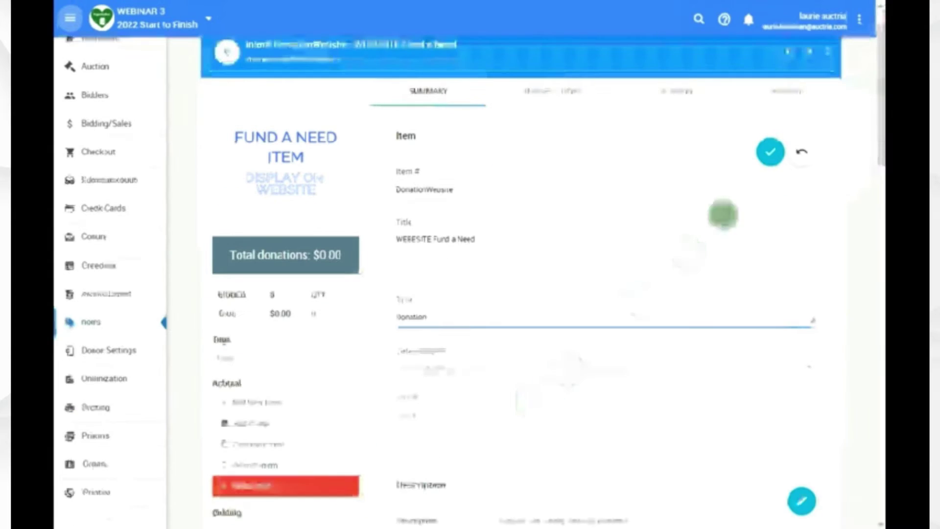
click(799, 212)
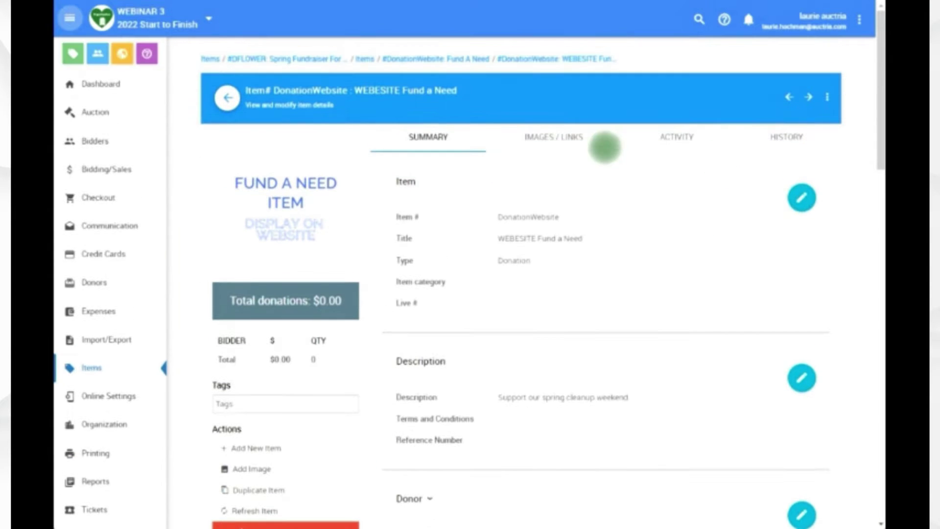
Edit and save the item's donation levels as 25, 50, 100, *.
click(605, 147)
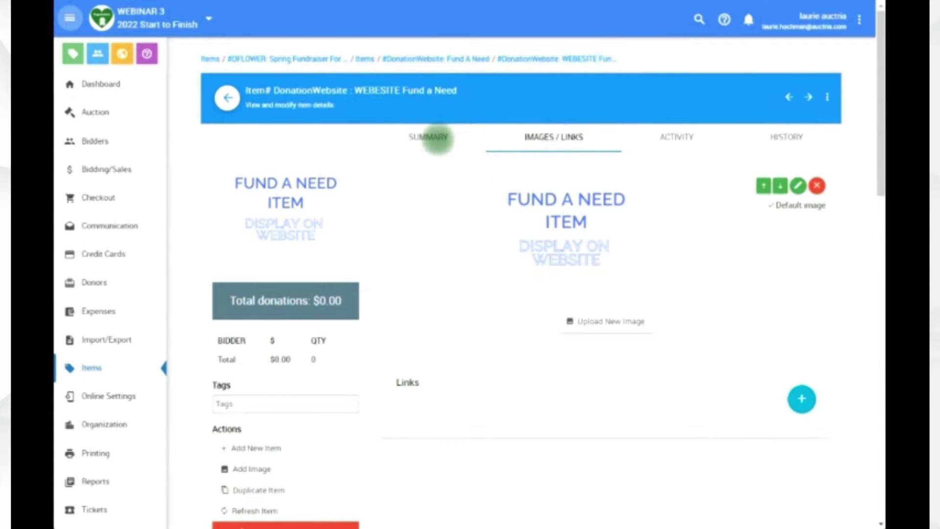
click(438, 139)
scroll(609, 336, down, 3)
drag(651, 270, 490, 273)
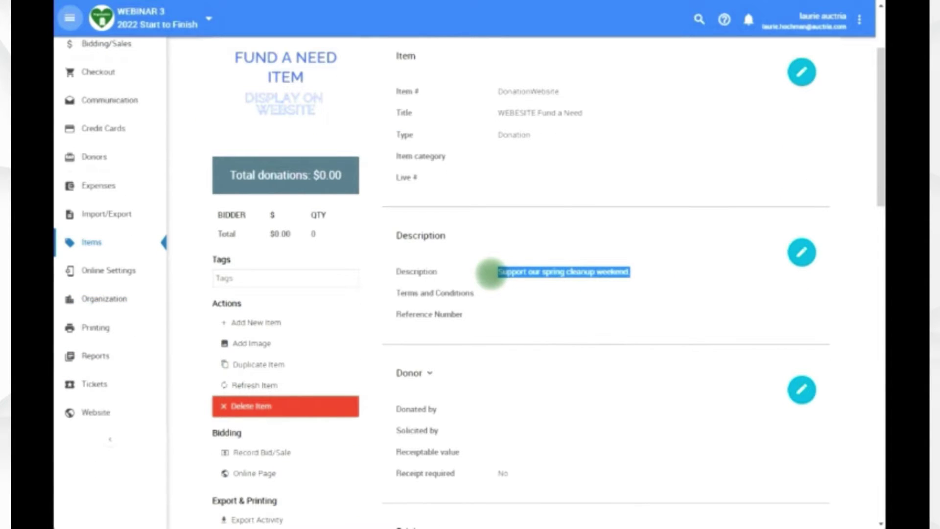
scroll(490, 273, down, 10)
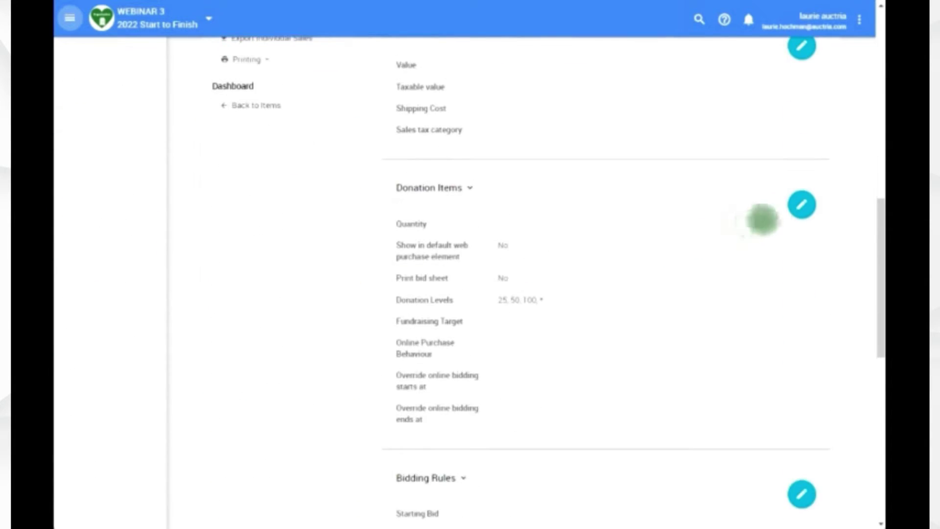
click(801, 204)
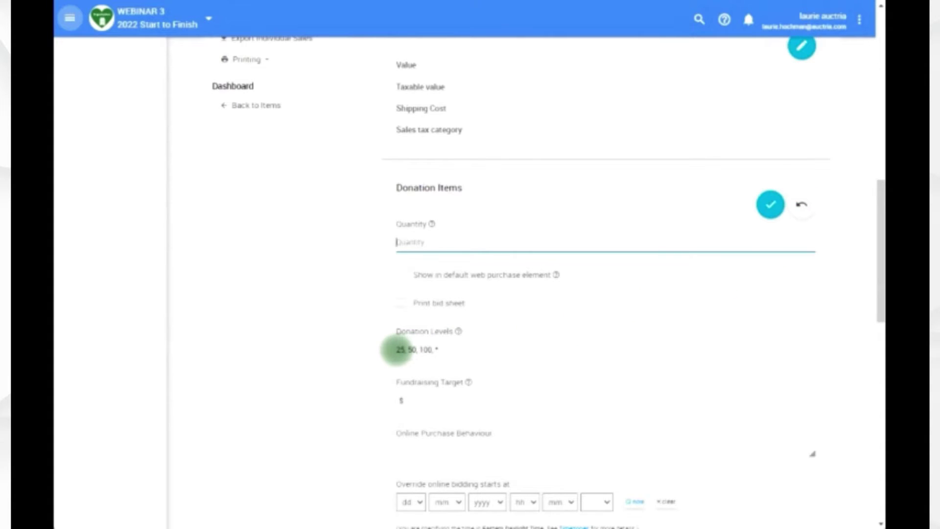
double_click(396, 350)
click(430, 347)
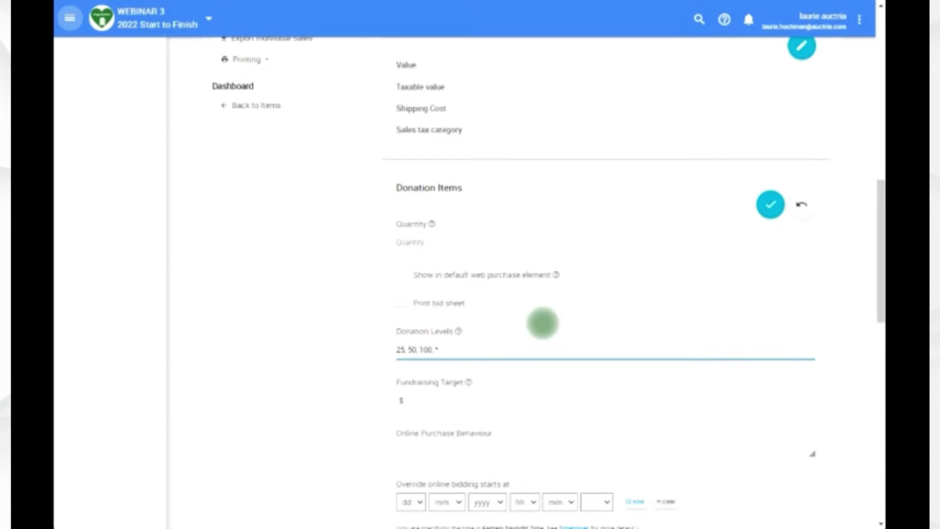
click(770, 204)
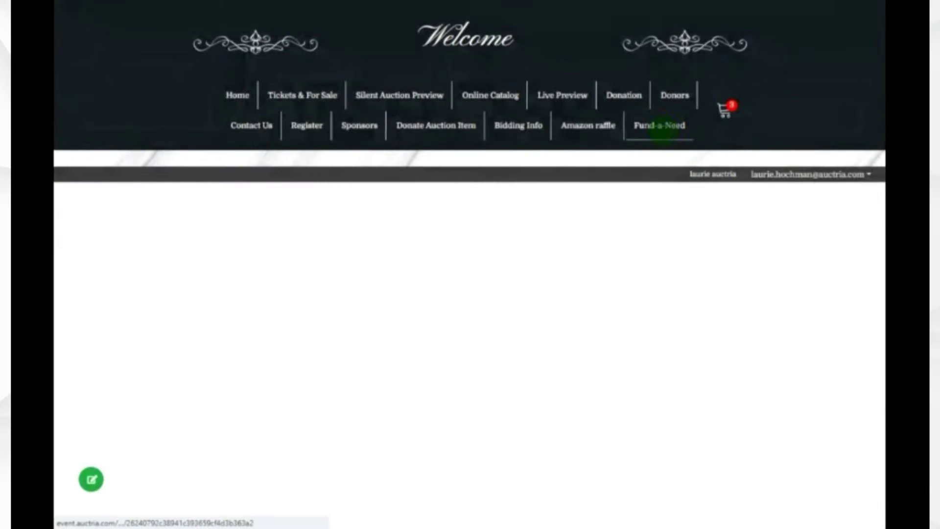
Add an Item Catalog to the Fund-a-Need page filtered to Donation items only.
click(91, 479)
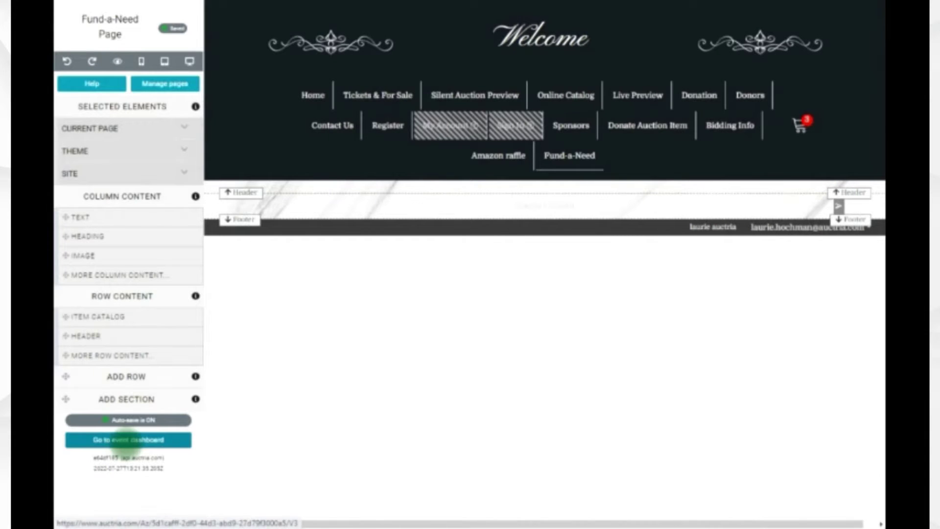
drag(147, 318, 342, 216)
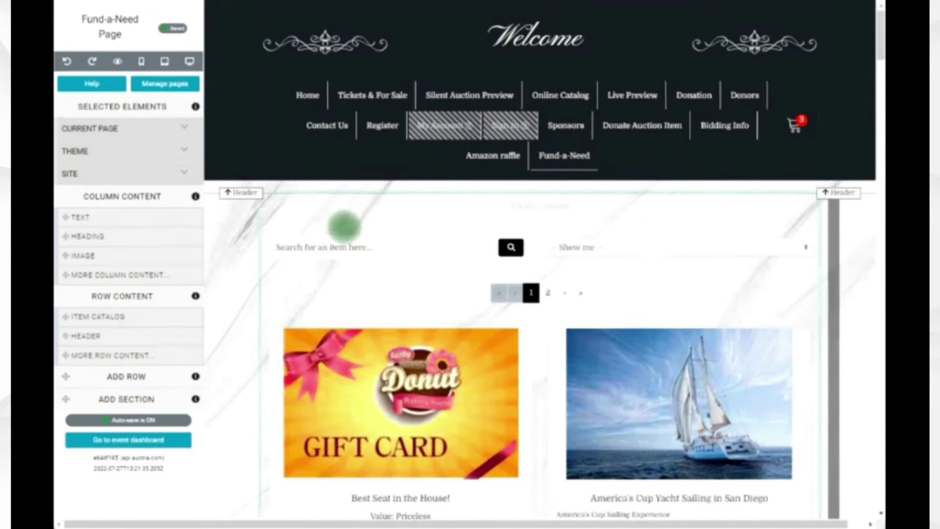
click(290, 288)
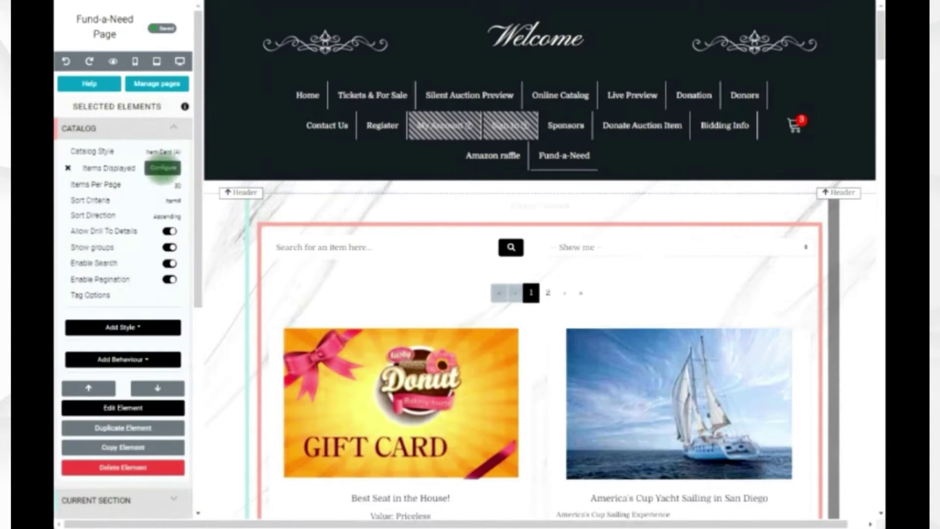
click(163, 168)
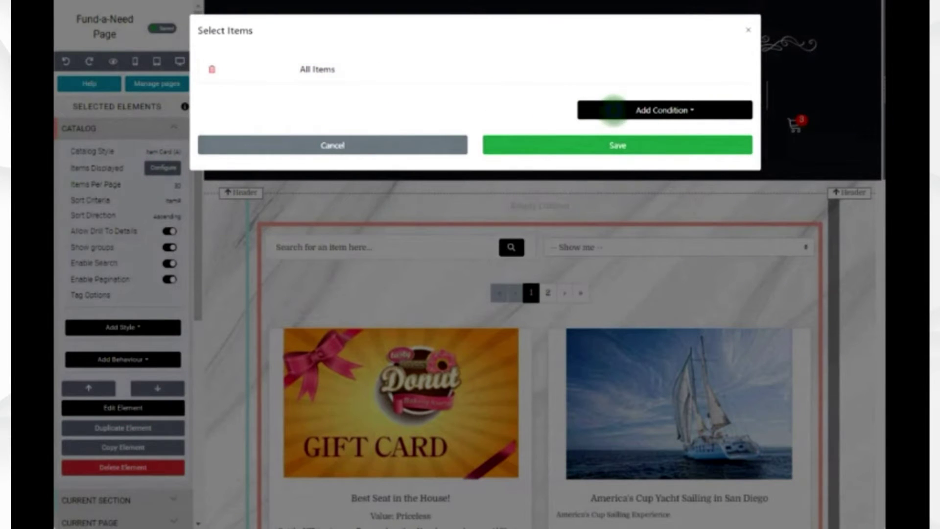
click(612, 109)
click(620, 149)
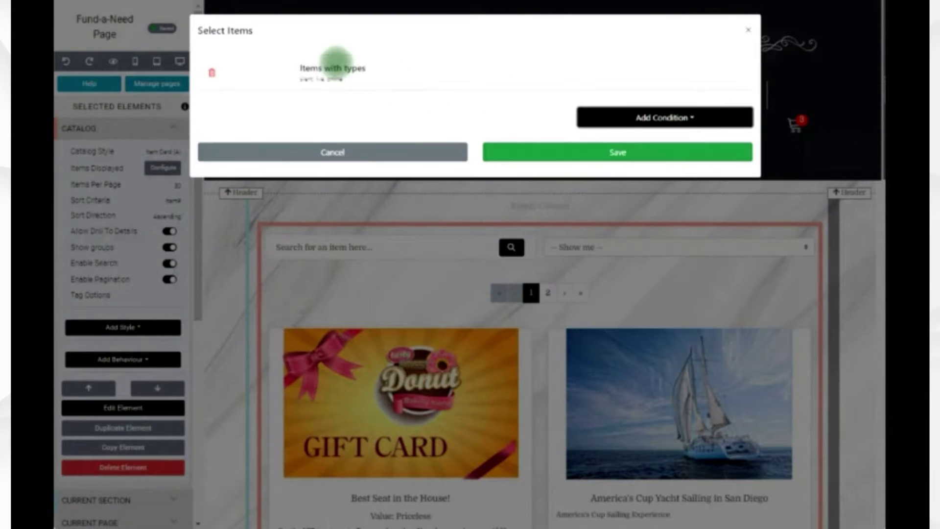
click(341, 72)
click(378, 126)
click(286, 127)
click(252, 127)
click(212, 126)
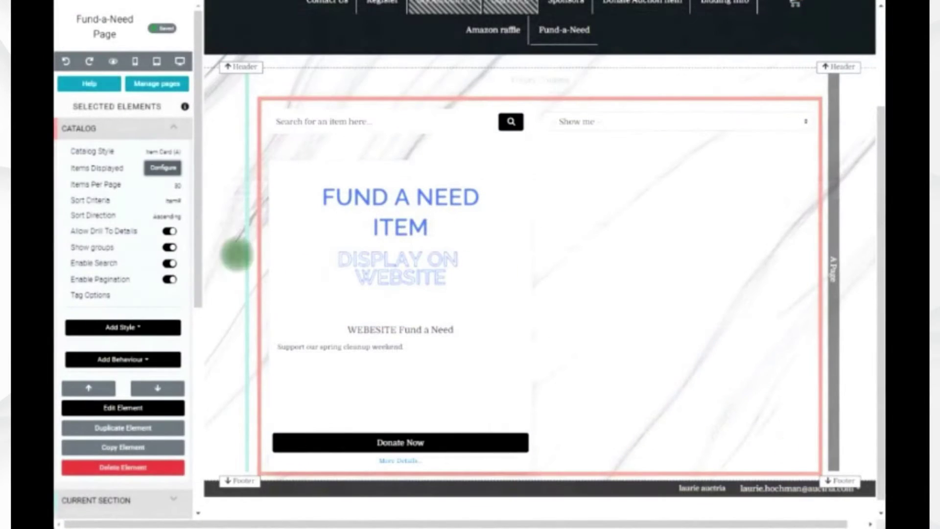
Turn off the catalog's groups, search and pagination, use Full Item Card style, and preview.
click(169, 247)
click(169, 263)
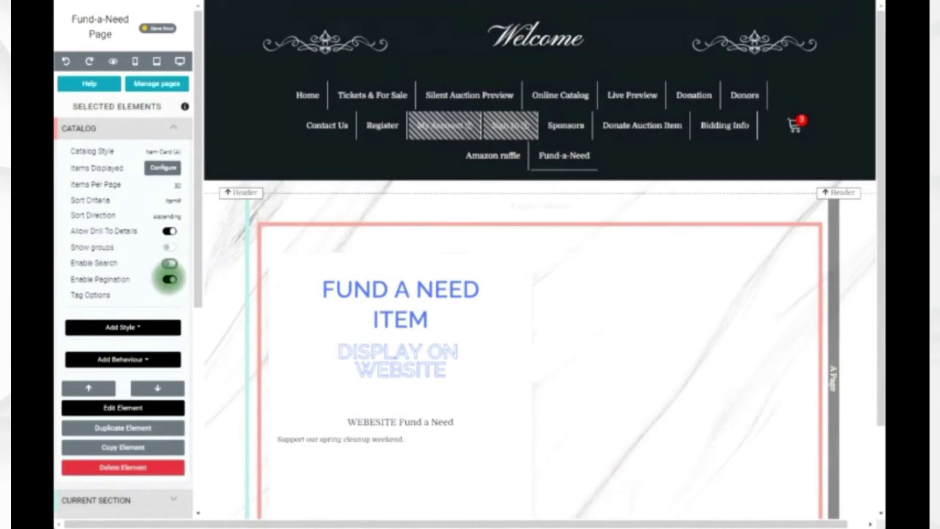
click(169, 279)
click(164, 151)
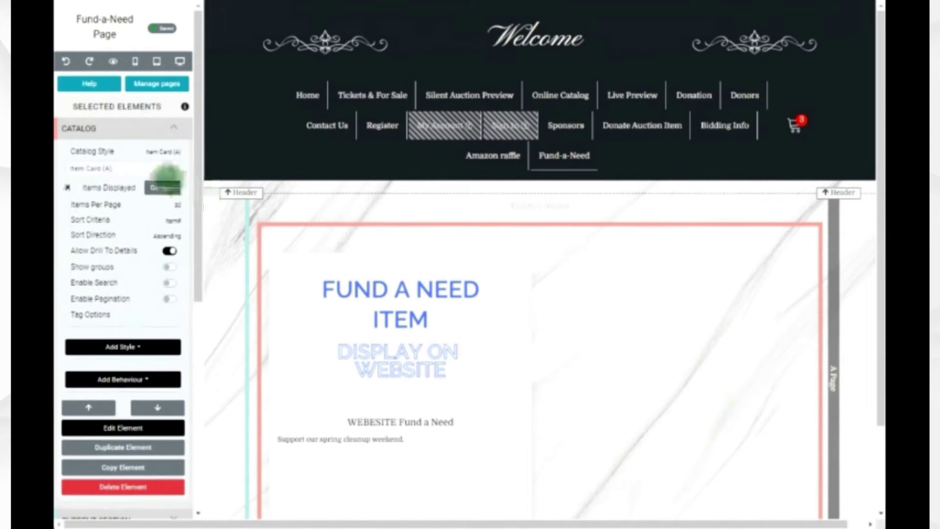
click(152, 169)
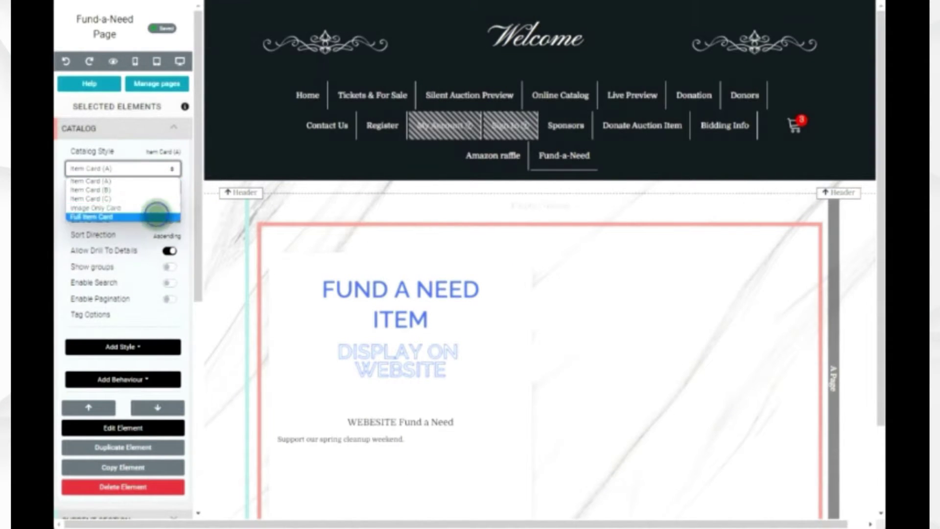
click(162, 215)
click(114, 61)
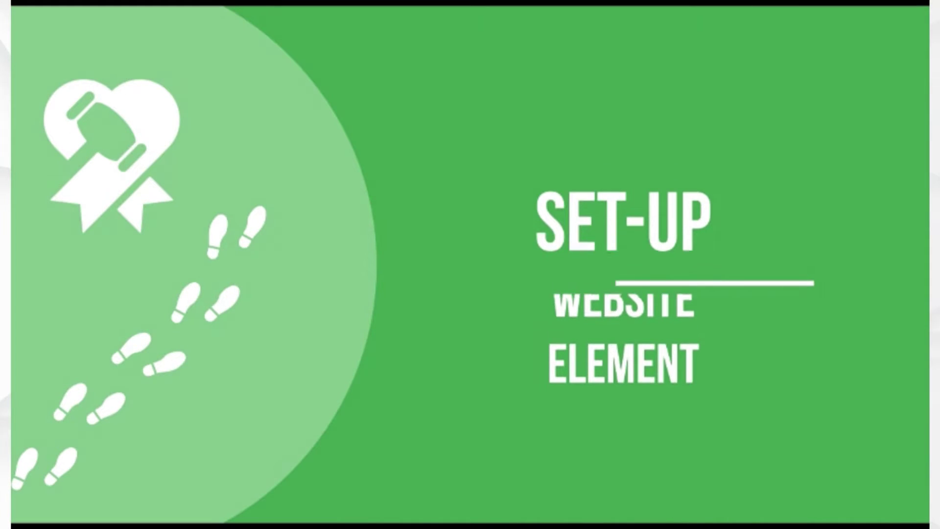
Set the Donate page's levels to 10, 50, 100, 250, 500, 750, 1000, removing 2500.
scroll(465, 259, down, 3)
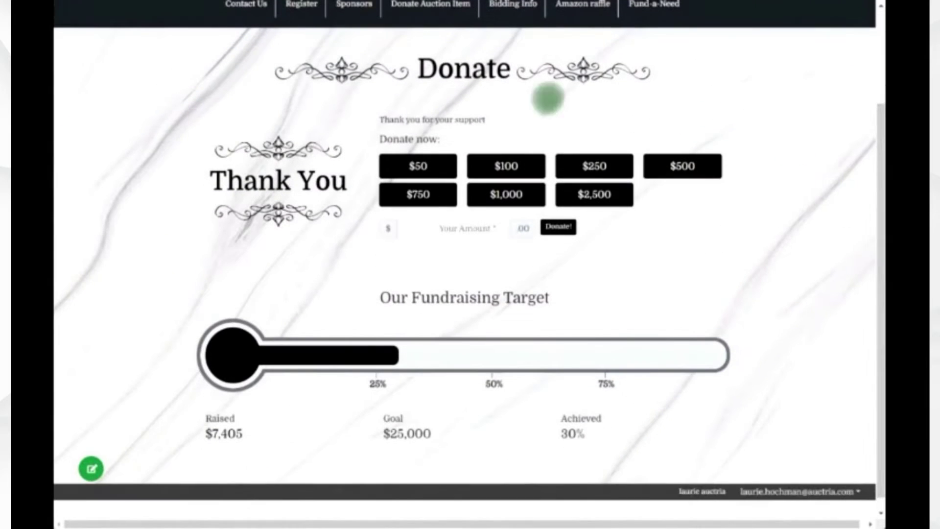
drag(875, 314, 874, 248)
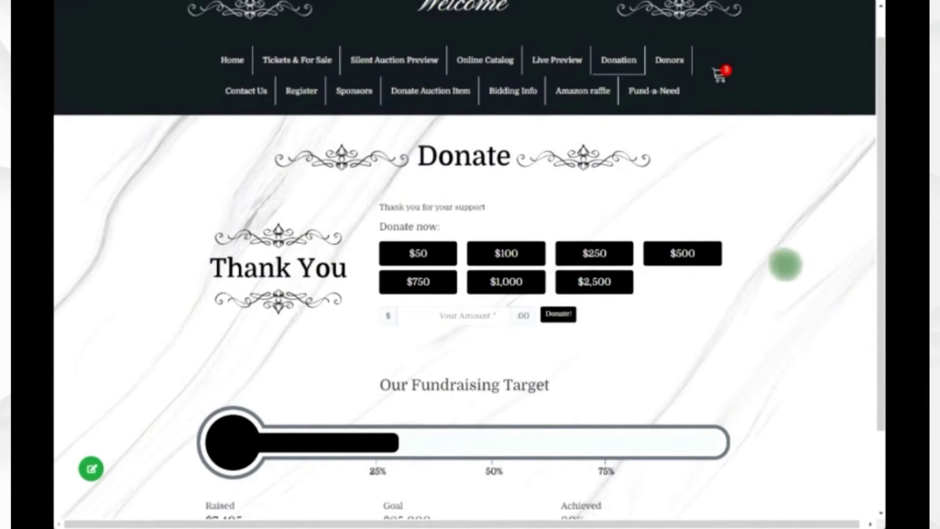
click(91, 469)
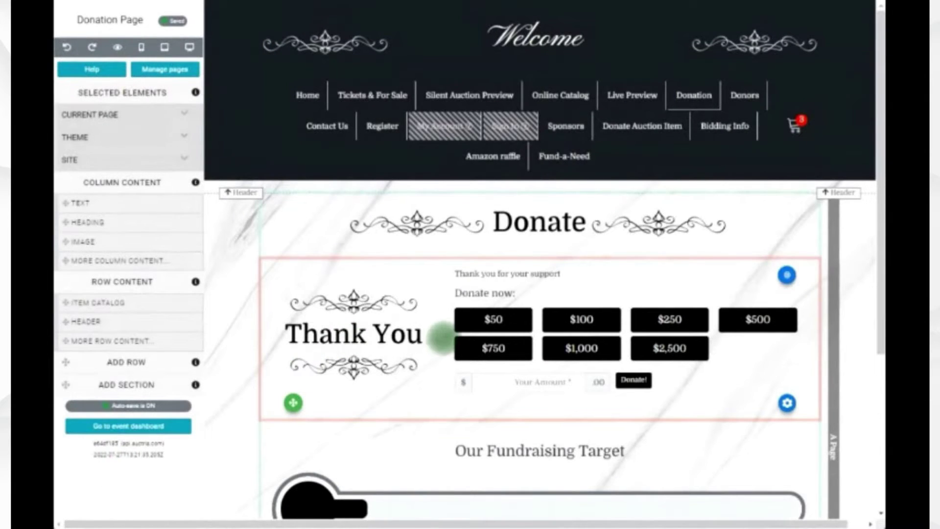
click(435, 331)
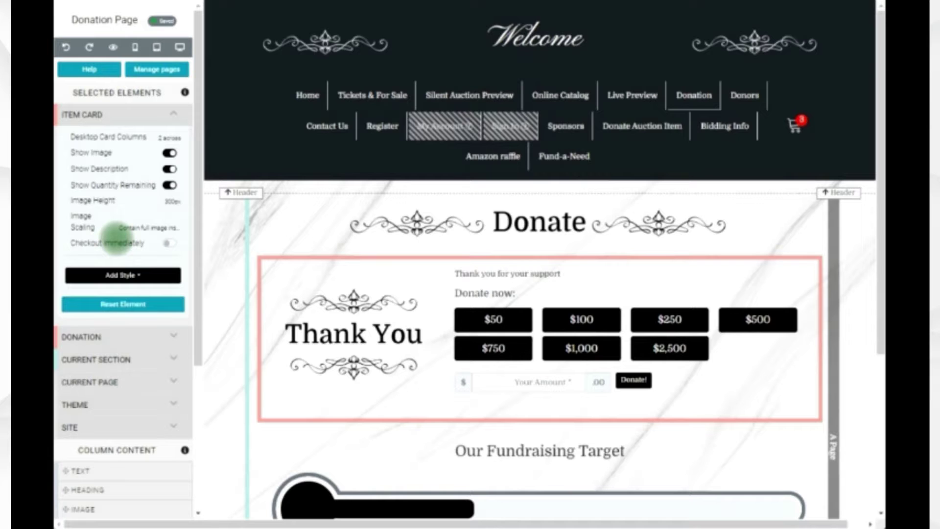
mouse_move(374, 287)
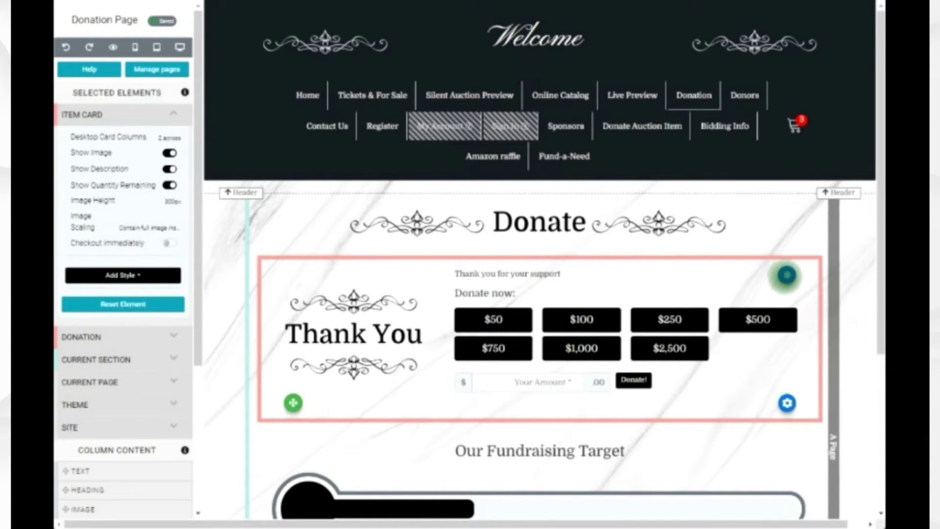
click(174, 337)
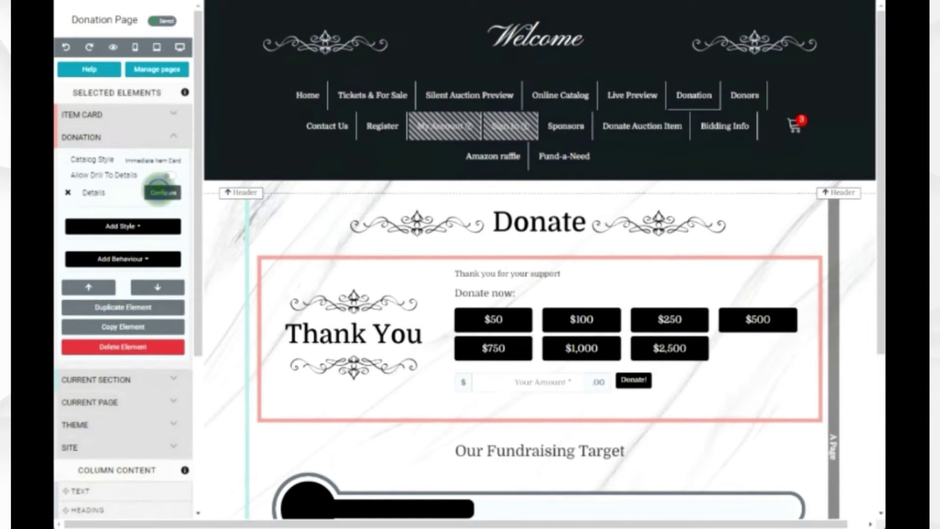
click(162, 192)
drag(343, 228, 324, 228)
drag(425, 228, 415, 228)
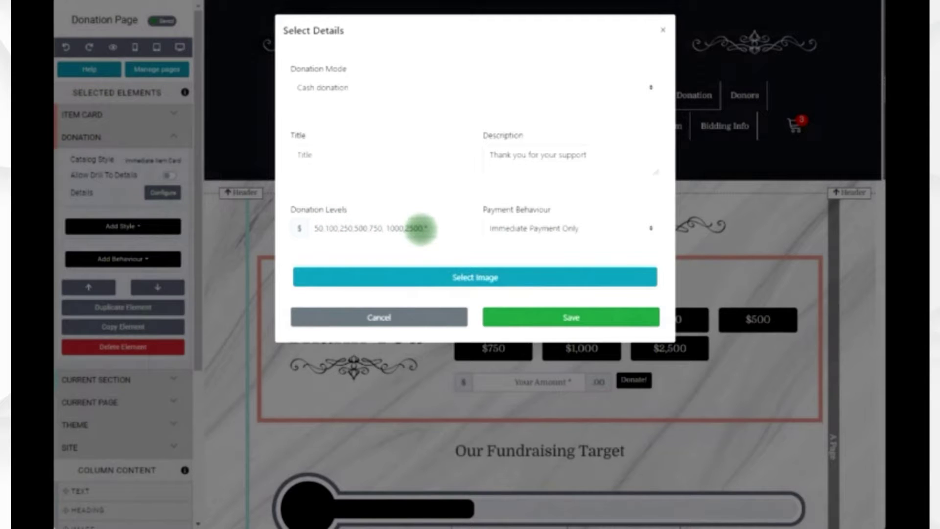
click(422, 228)
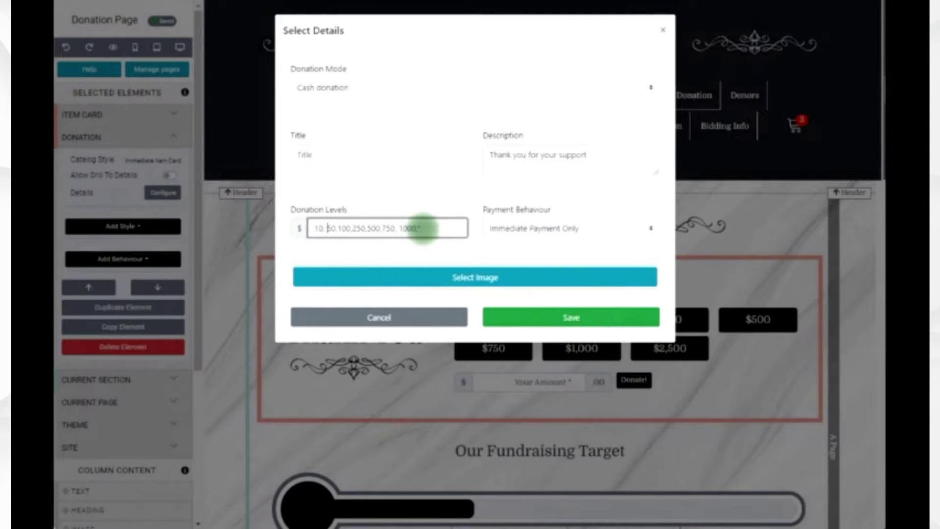
click(571, 316)
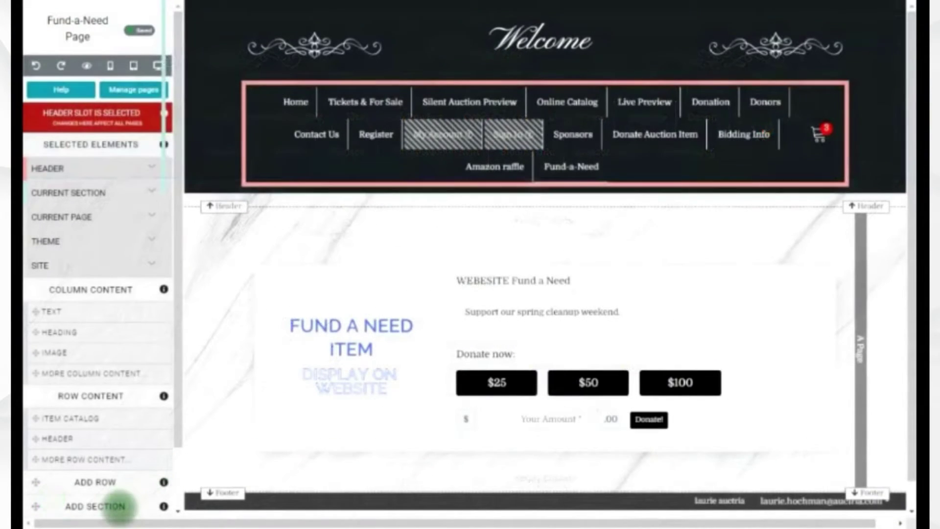
Insert a Donation & Thermometer section and save its donation levels as $18 to $1,000.
drag(115, 505, 361, 482)
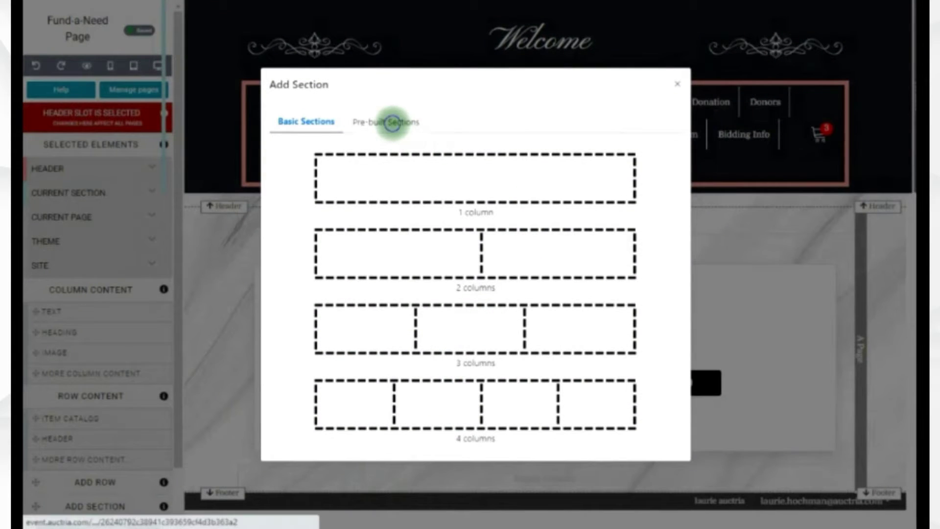
click(390, 123)
click(465, 158)
scroll(511, 321, down, 5)
click(810, 362)
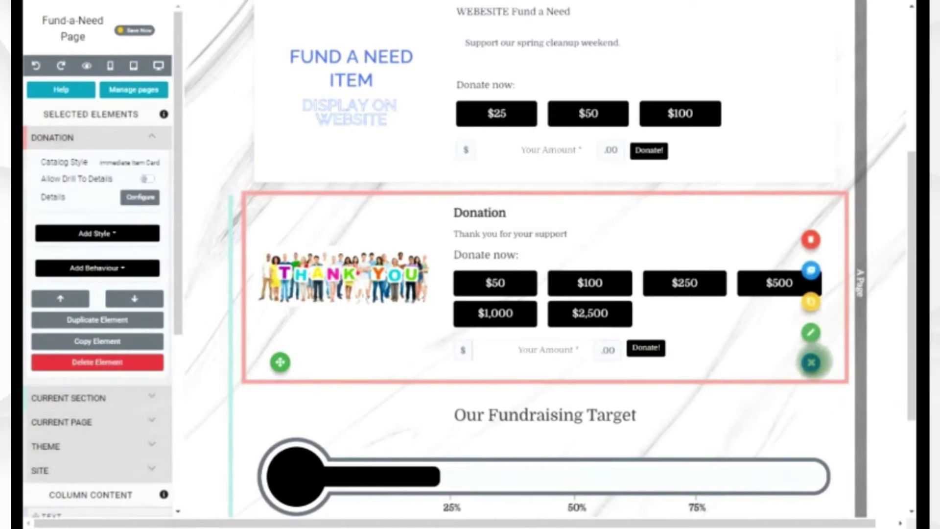
click(811, 325)
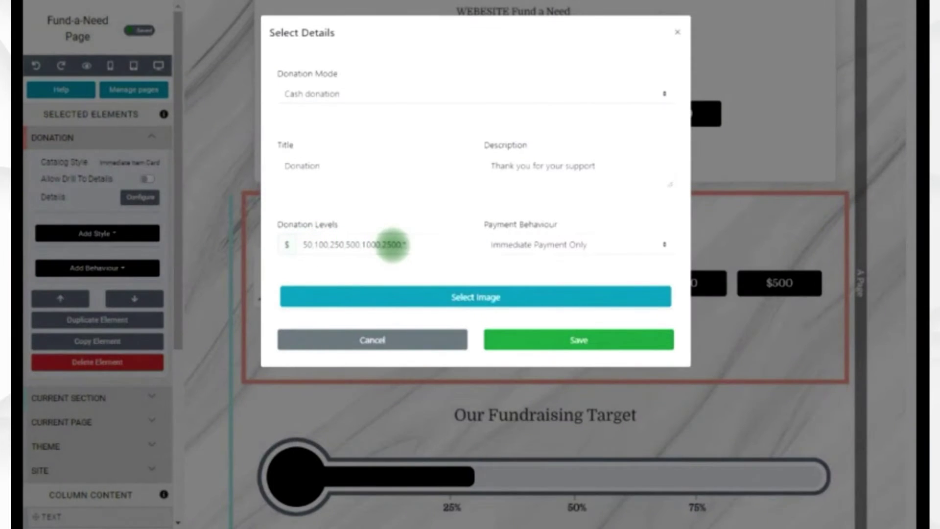
drag(400, 244, 391, 243)
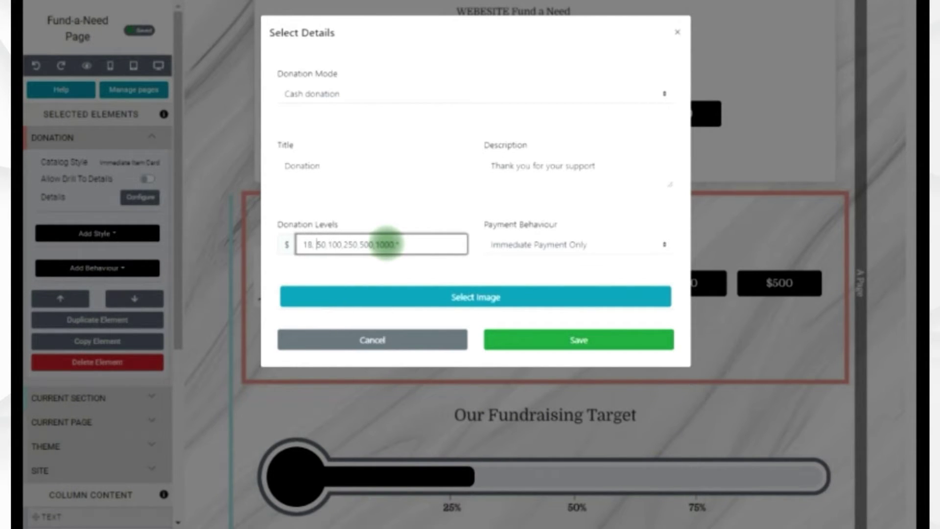
click(555, 339)
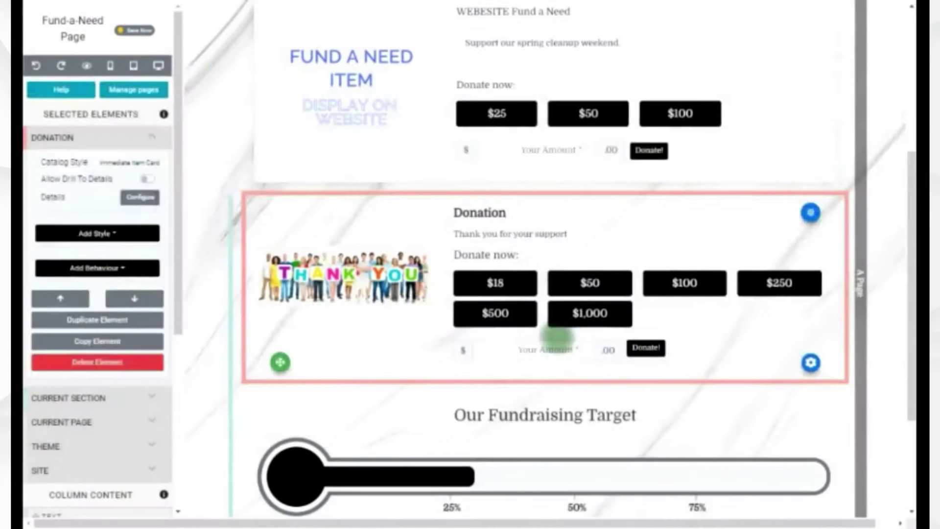
Upload the green Thank You heart image to the Donation block, save, and preview the page.
click(810, 363)
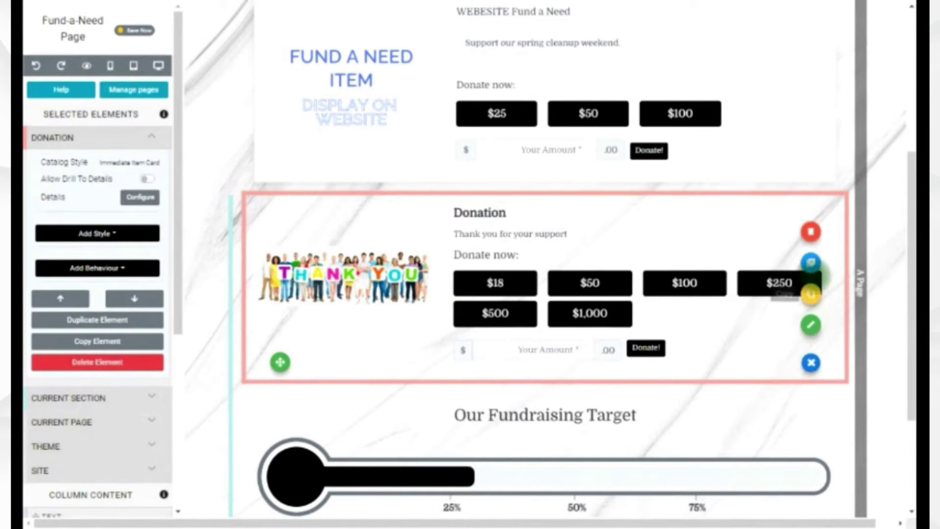
click(811, 323)
click(538, 291)
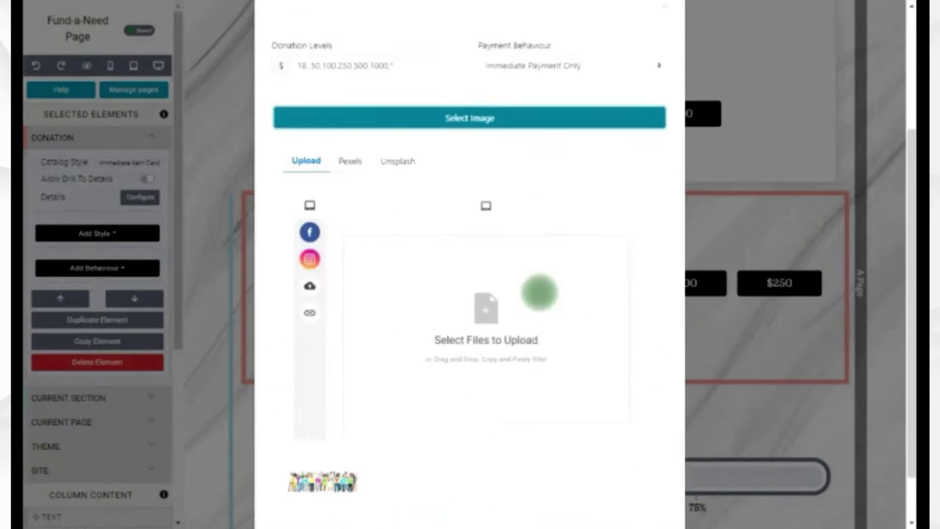
scroll(539, 292, down, 2)
drag(539, 292, 470, 265)
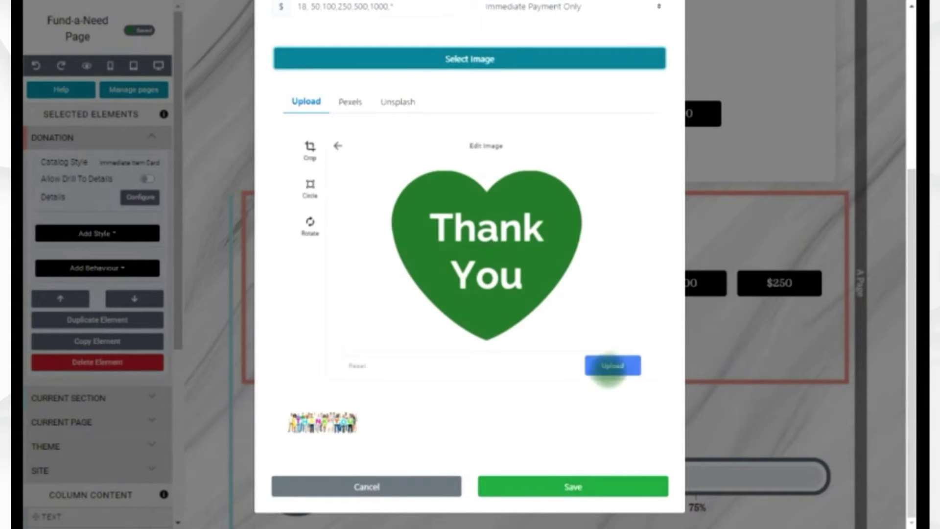
click(612, 366)
click(599, 484)
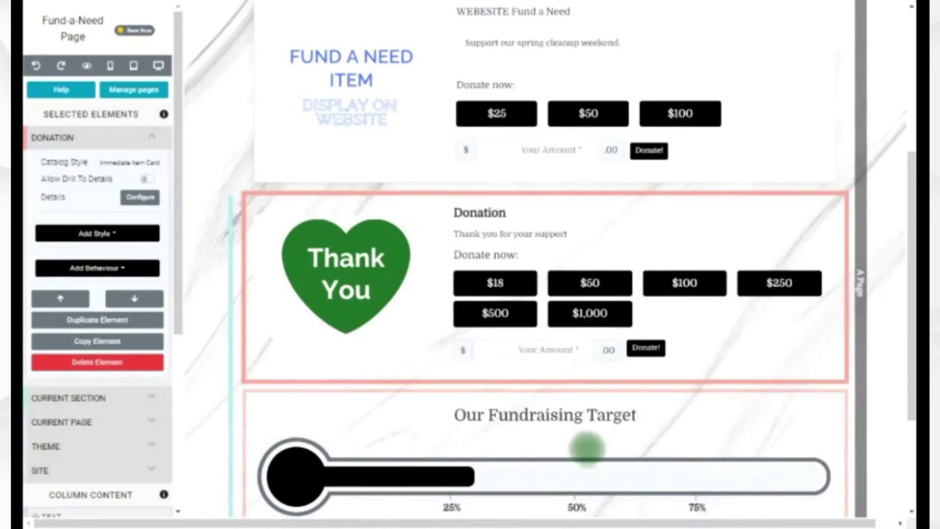
click(86, 66)
scroll(663, 230, down, 5)
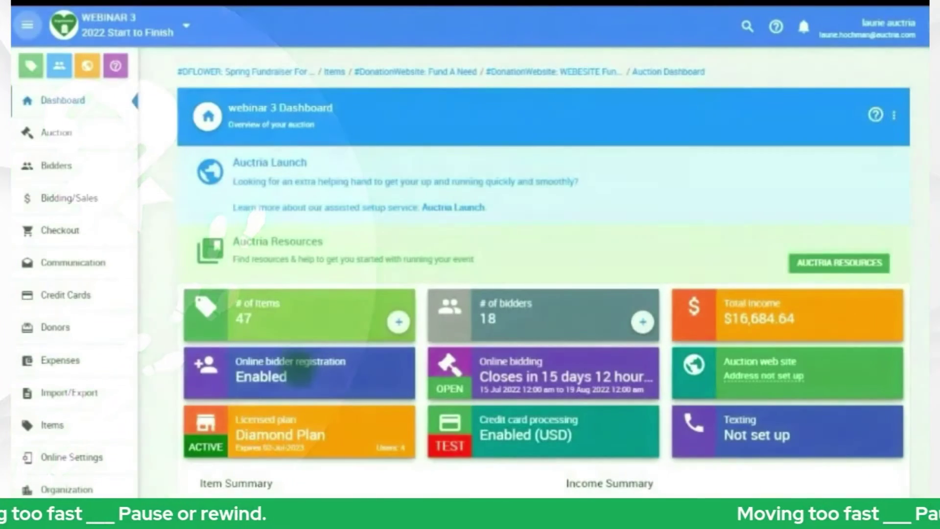
Record the first bidder's $180 cash donation, pinning the amount and leaving the item blank.
click(116, 193)
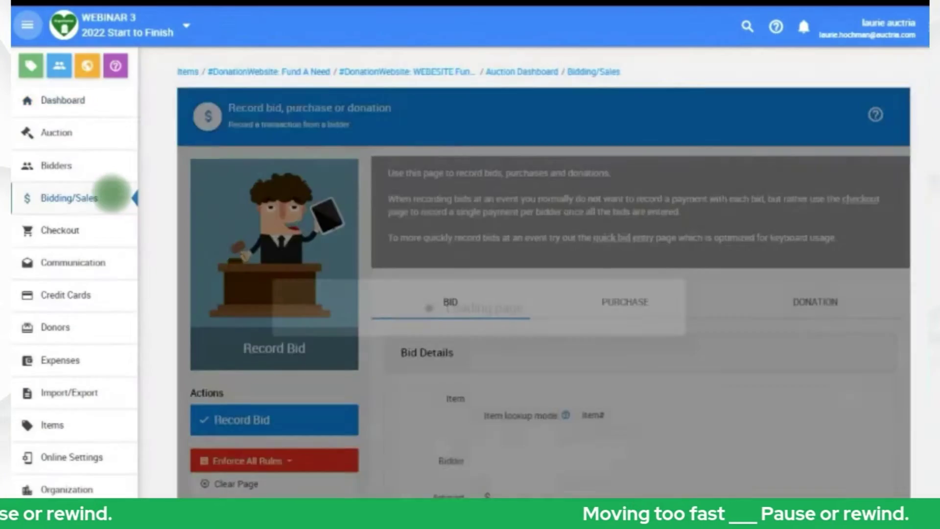
click(821, 301)
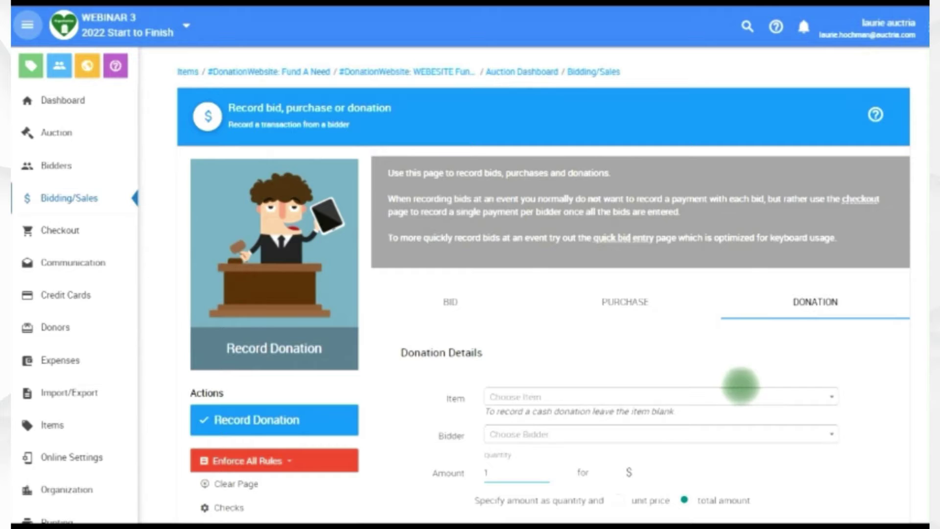
drag(485, 412, 686, 413)
click(669, 430)
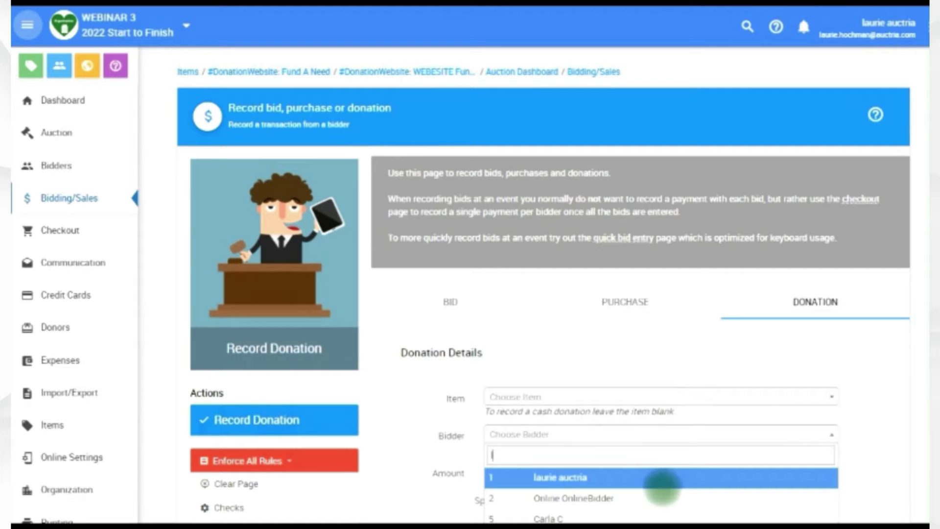
click(636, 482)
scroll(522, 477, down, 3)
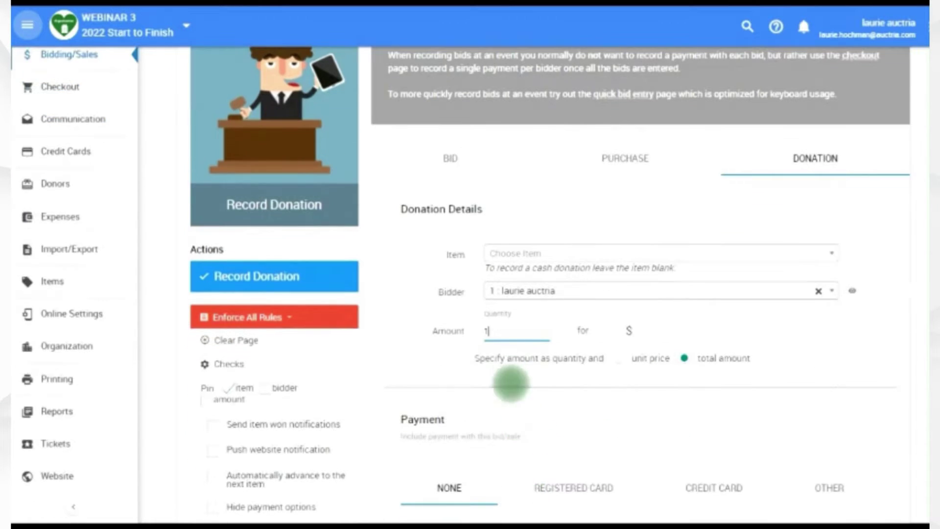
click(644, 331)
text(180)
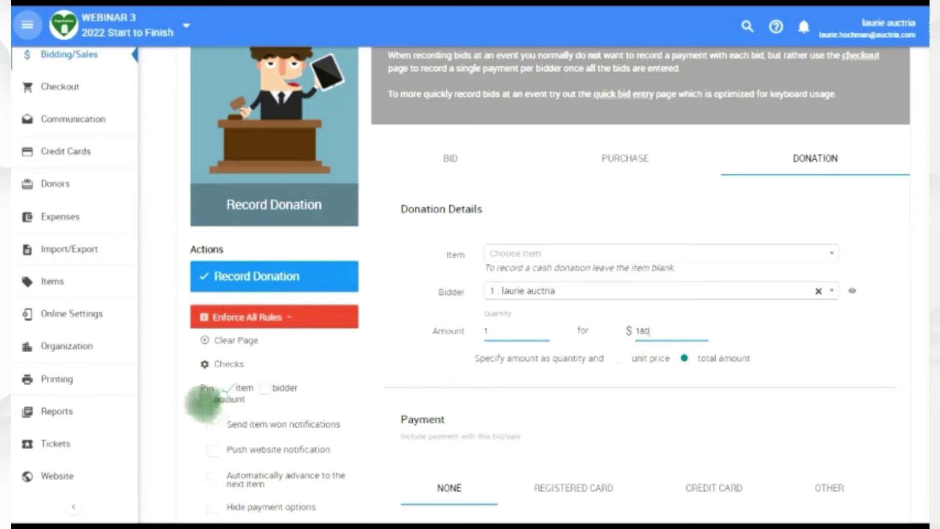
click(205, 399)
click(239, 389)
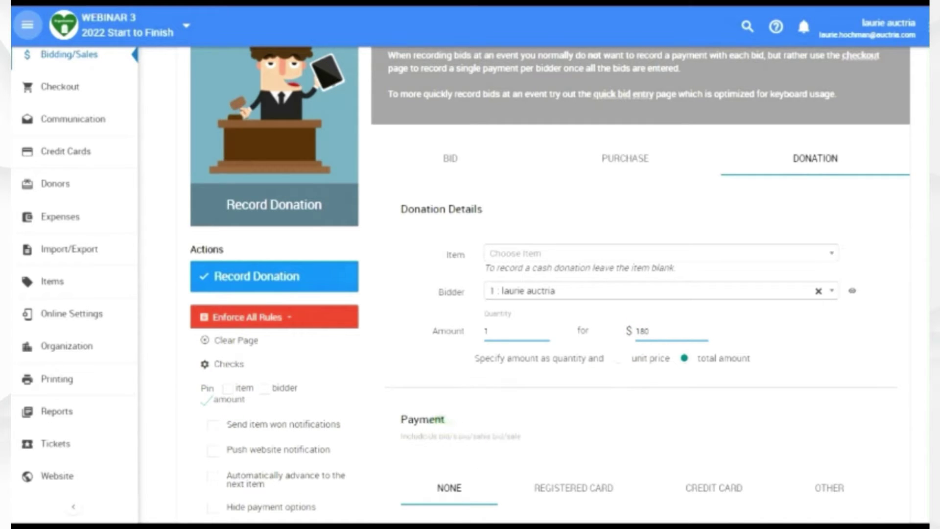
click(308, 280)
Record $180 donations for three more bidders, finding the last by searching 'h'.
click(504, 296)
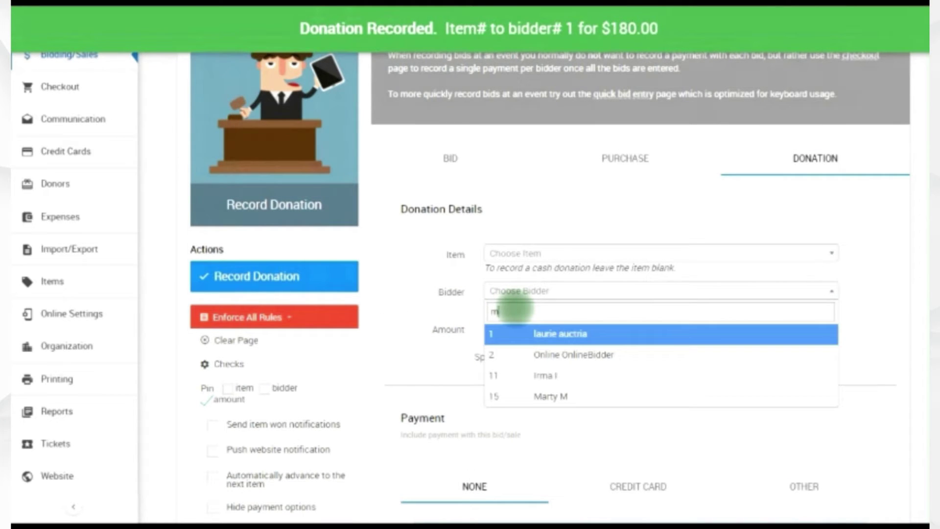
click(516, 394)
click(254, 276)
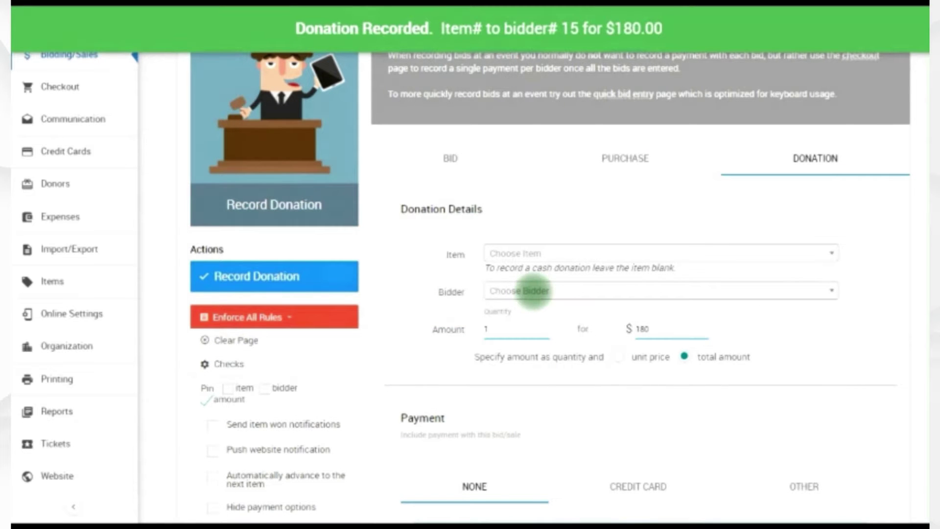
click(534, 291)
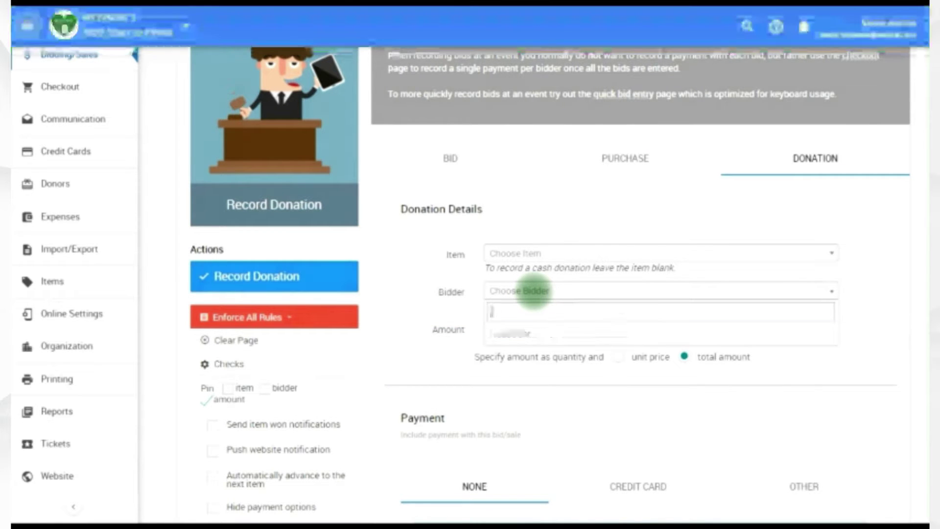
click(549, 374)
click(330, 279)
click(527, 289)
click(527, 291)
text(h)
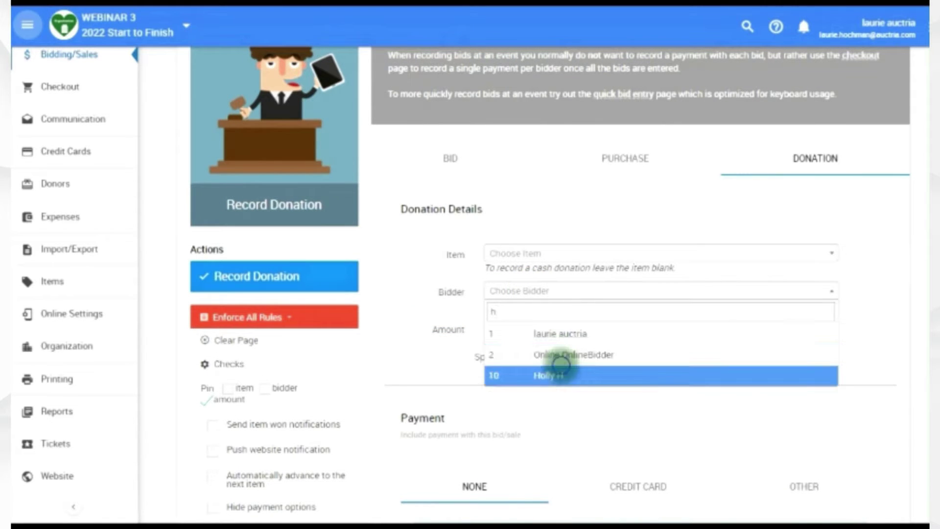
click(560, 375)
click(313, 277)
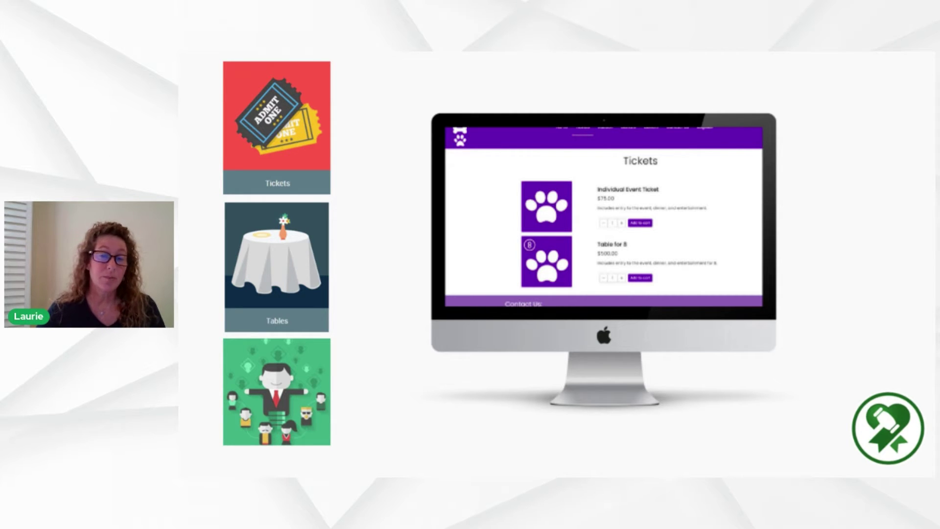
Advance the slides through the Tables section title to the bidder seating report slide.
key(Right)
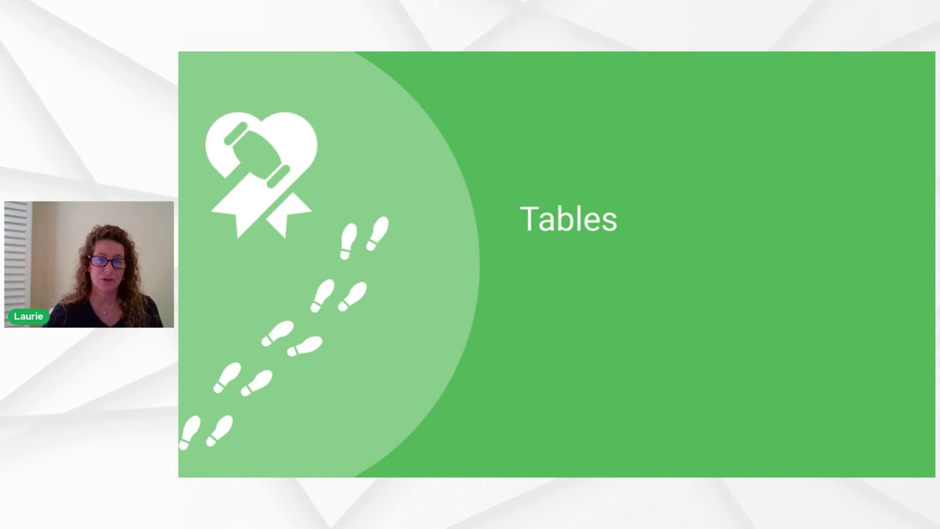
key(Right)
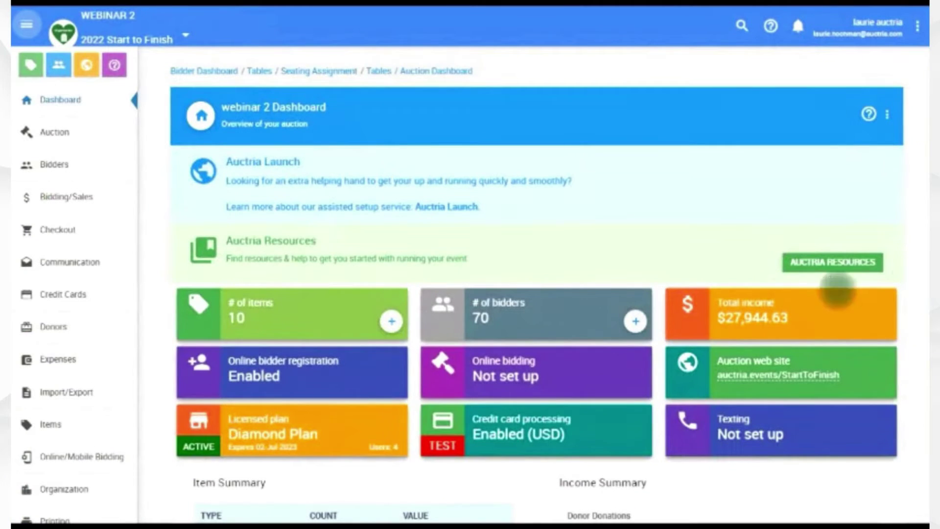
Open the Bidders area's Tables list and begin adding a new table.
click(106, 157)
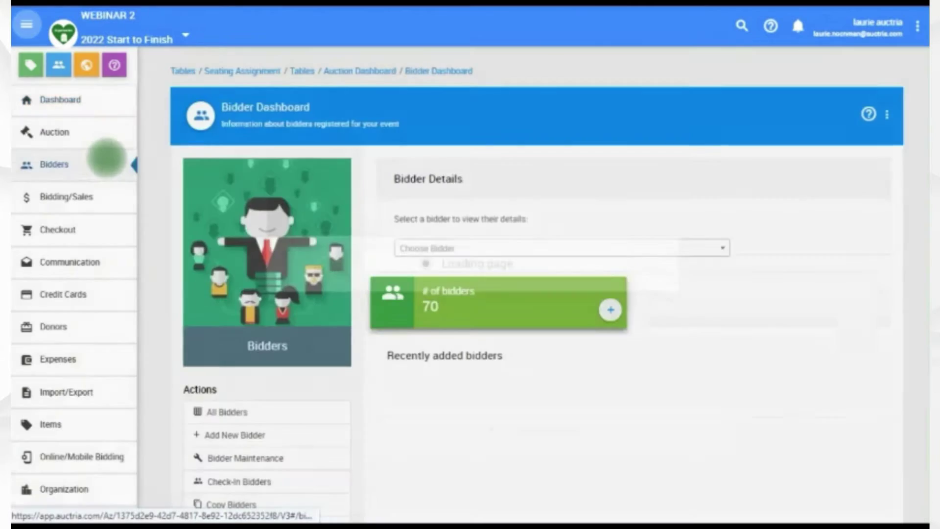
scroll(168, 283, down, 3)
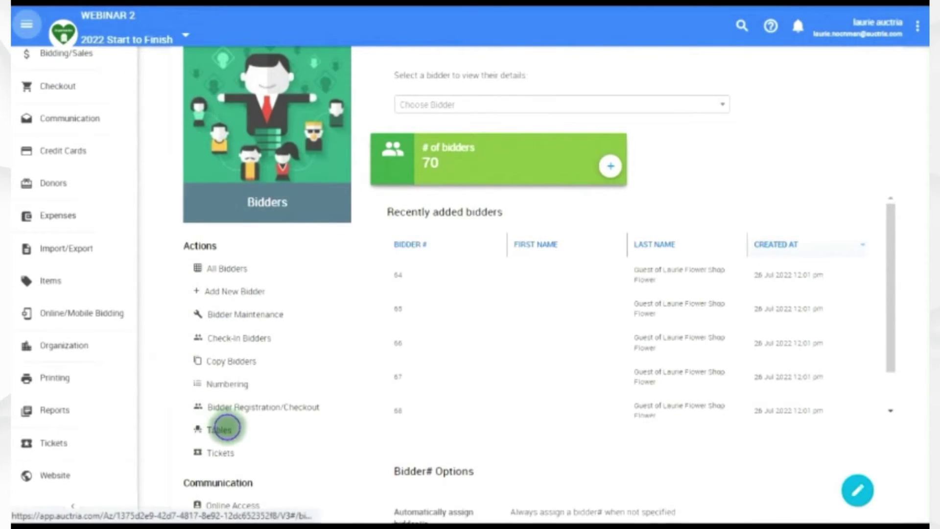
click(227, 428)
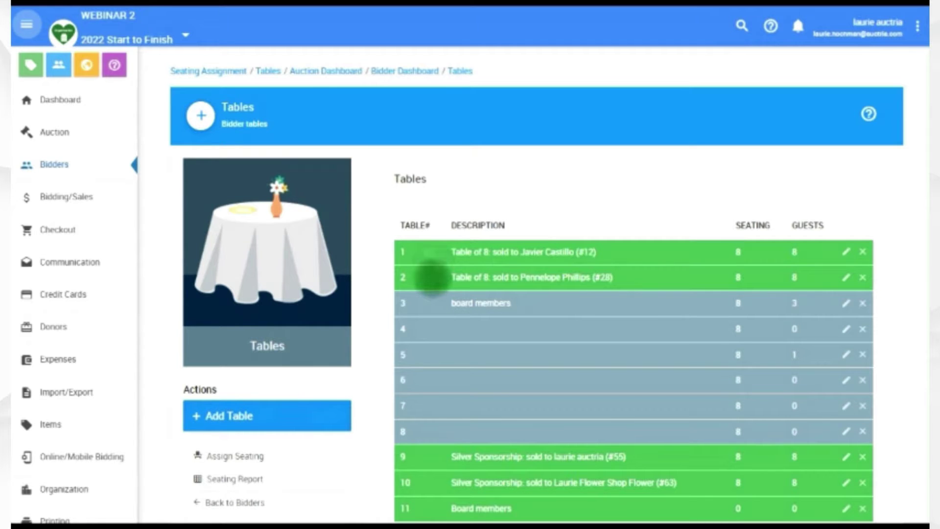
scroll(432, 277, down, 3)
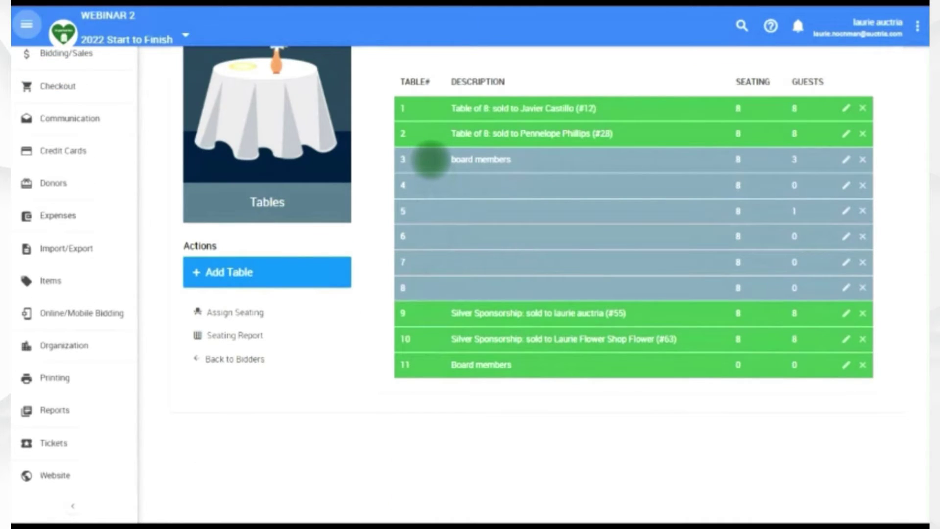
click(325, 272)
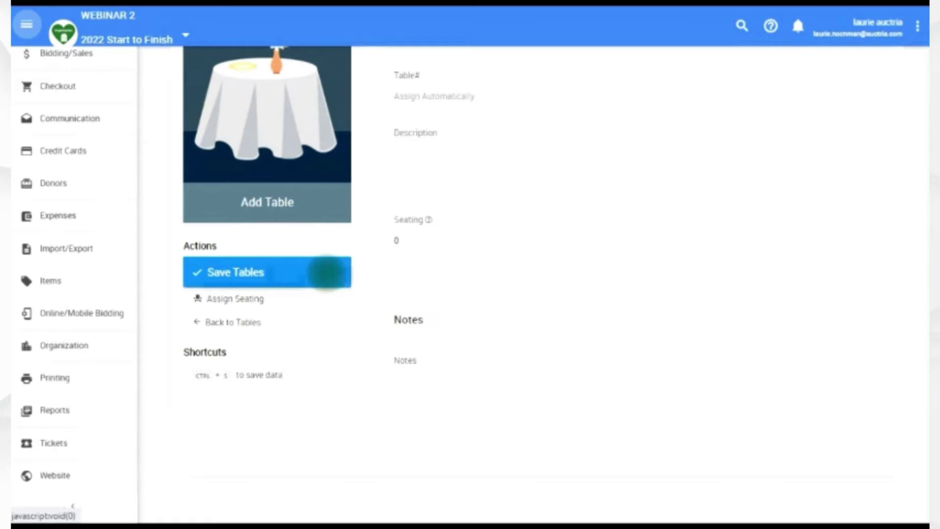
key(ctrl+s)
Filter Assign Seating to 'Tables with free seats' and bring Unseated Bidders into view.
click(309, 300)
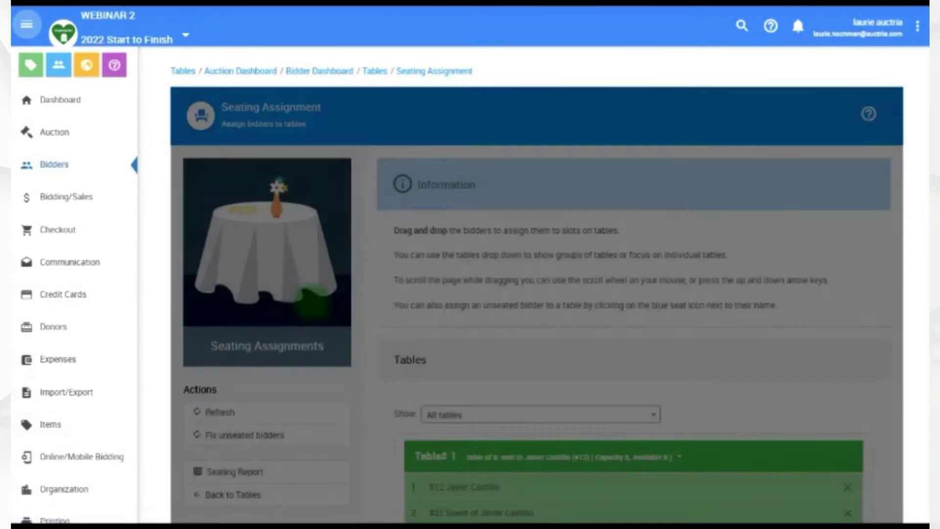
scroll(376, 324, down, 4)
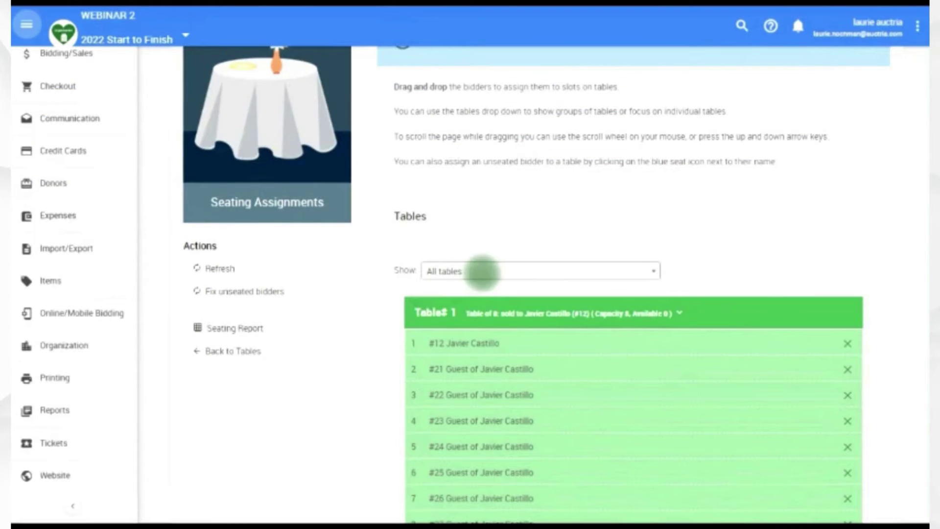
click(482, 270)
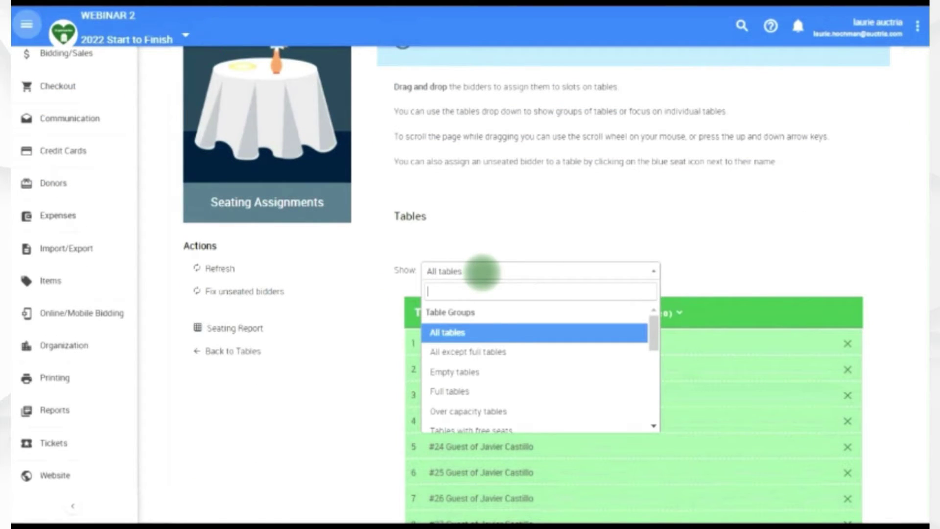
click(513, 422)
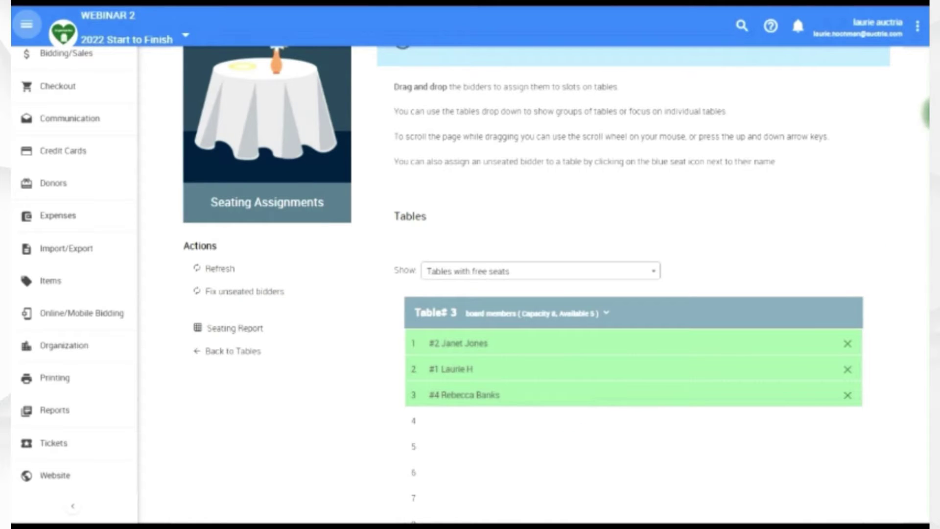
scroll(925, 114, down, 1)
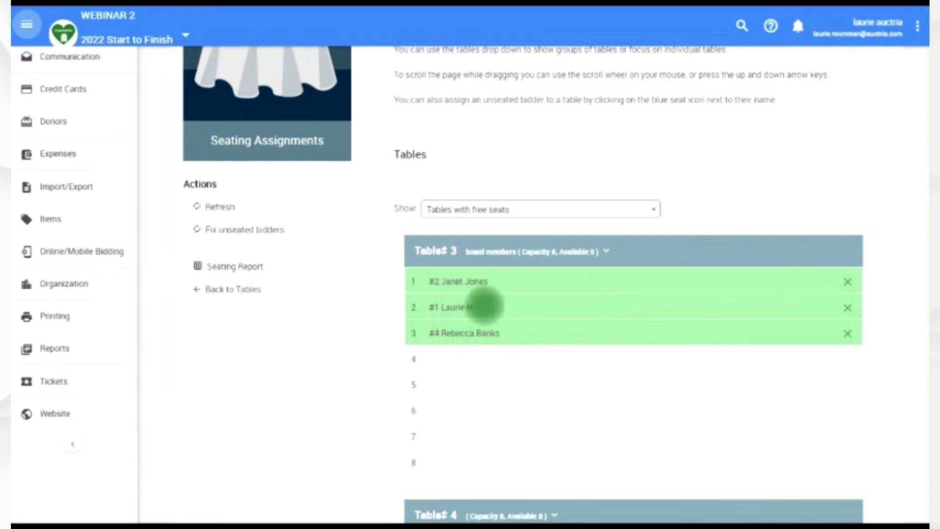
scroll(927, 127, down, 15)
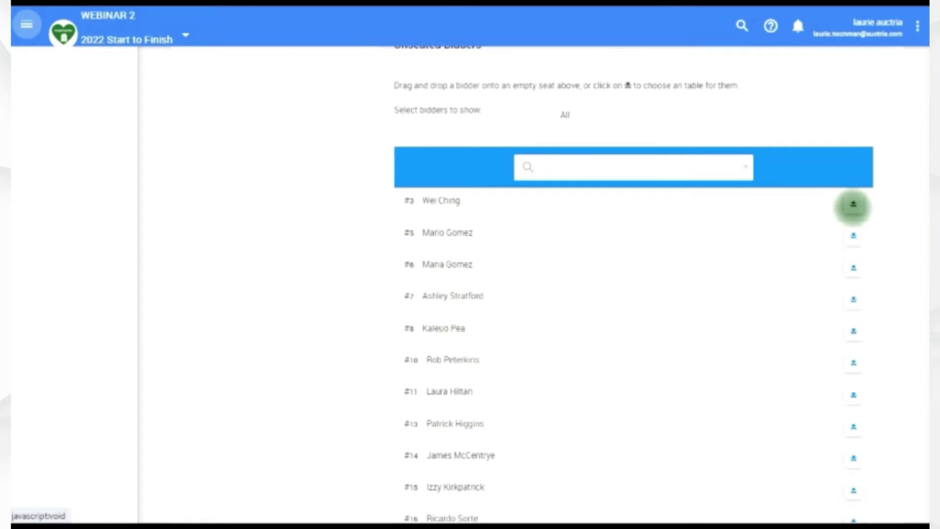
Seat three unseated bidders at Table# 3 using their seat icons.
click(853, 206)
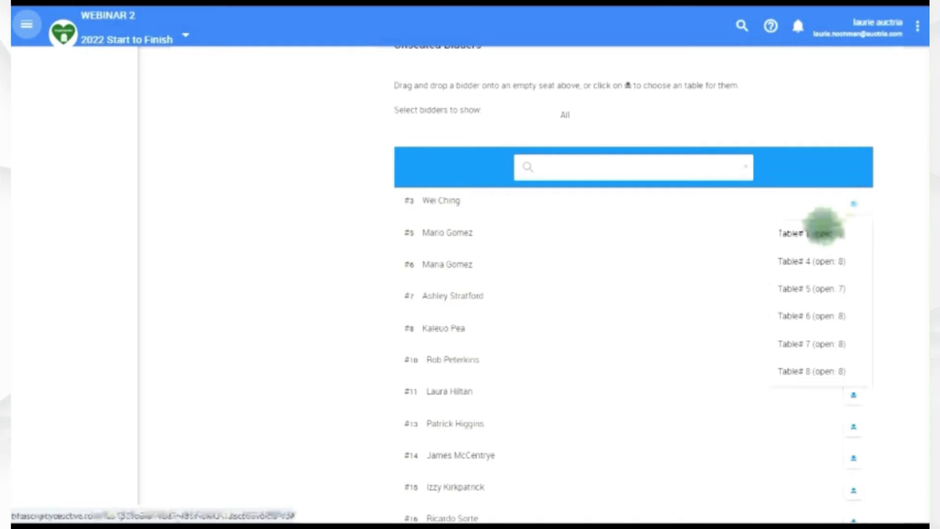
click(819, 233)
click(853, 204)
click(840, 237)
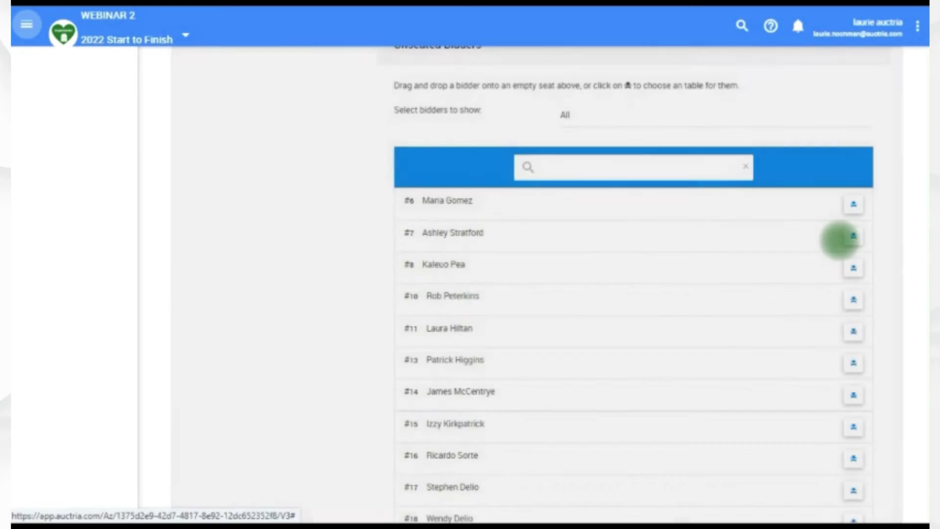
click(853, 205)
click(850, 235)
Show a single table and drag three unseated bidders onto Table 4 seats 6–8.
drag(923, 373, 925, 64)
scroll(730, 227, down, 3)
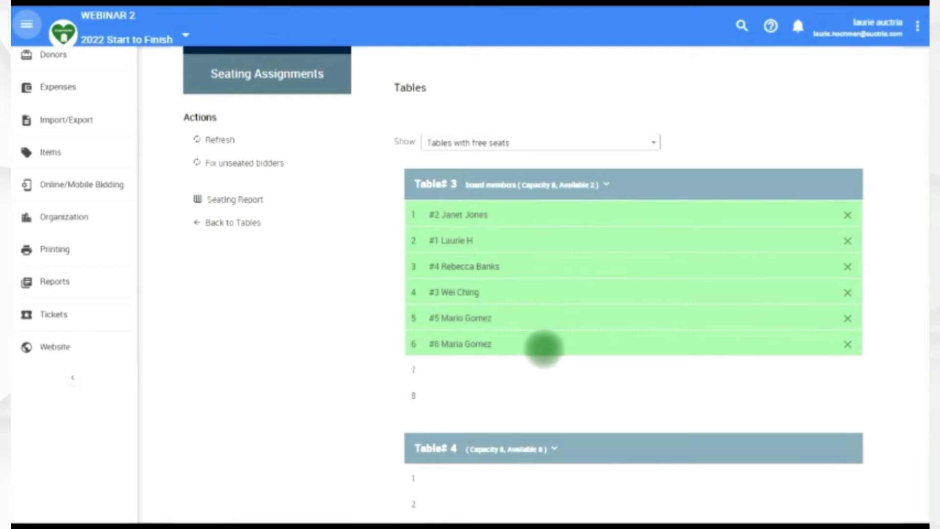
click(629, 140)
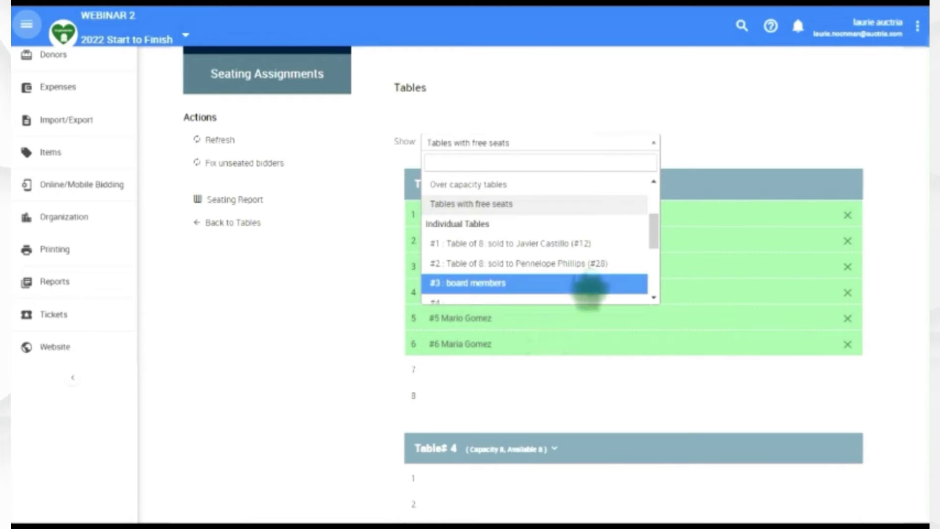
click(583, 289)
scroll(641, 304, down, 3)
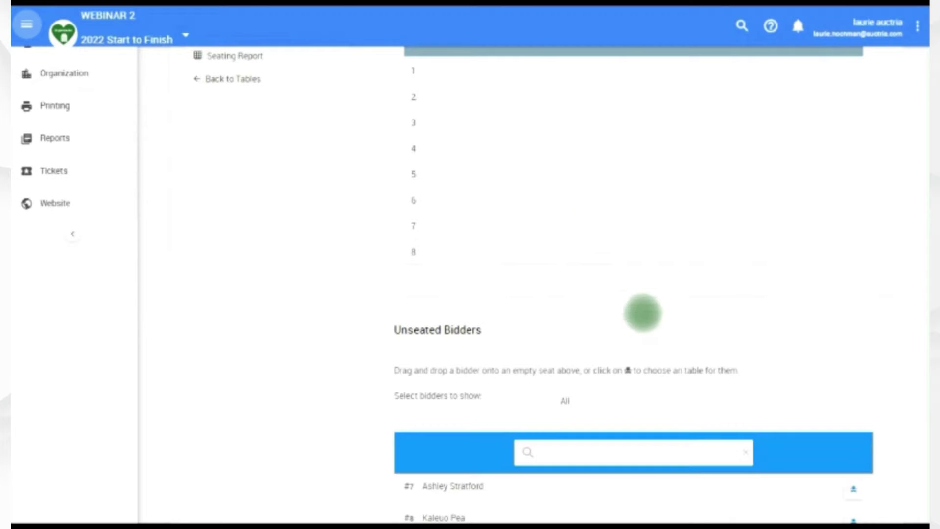
scroll(644, 330, down, 2)
drag(630, 340, 627, 92)
drag(590, 380, 601, 81)
drag(583, 404, 597, 63)
scroll(630, 121, up, 5)
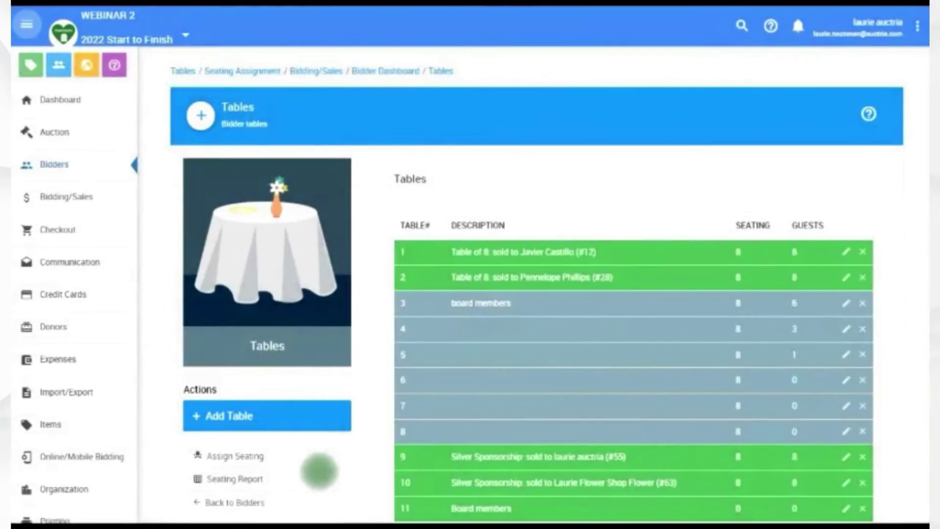
In the Seating Report, hide Table Description, Max Seats, Email, Bidder #, Additional bidders and Guest Group, keeping Table.
click(319, 471)
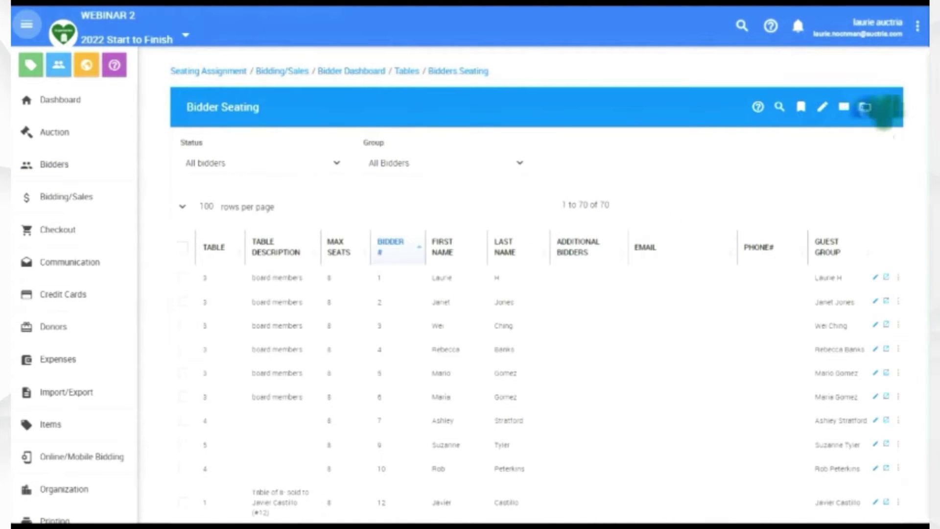
click(887, 107)
click(803, 134)
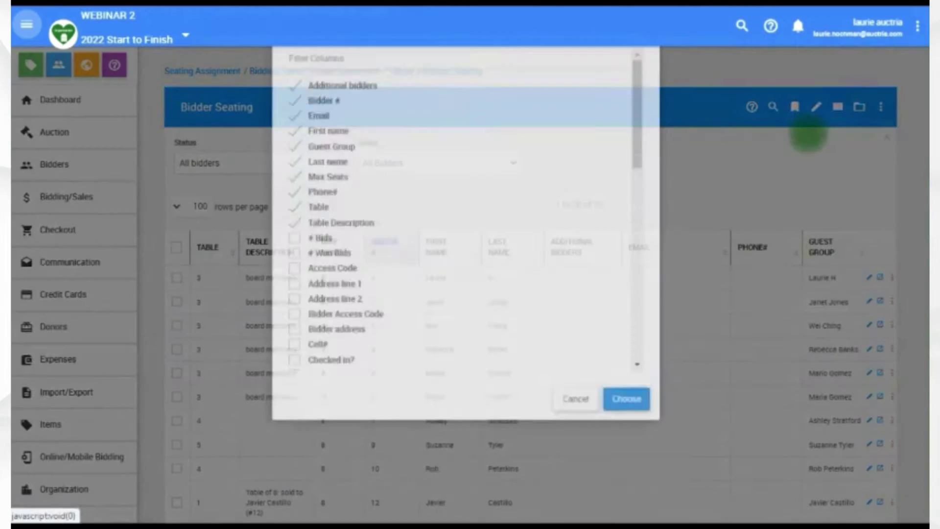
click(294, 275)
click(295, 260)
click(294, 230)
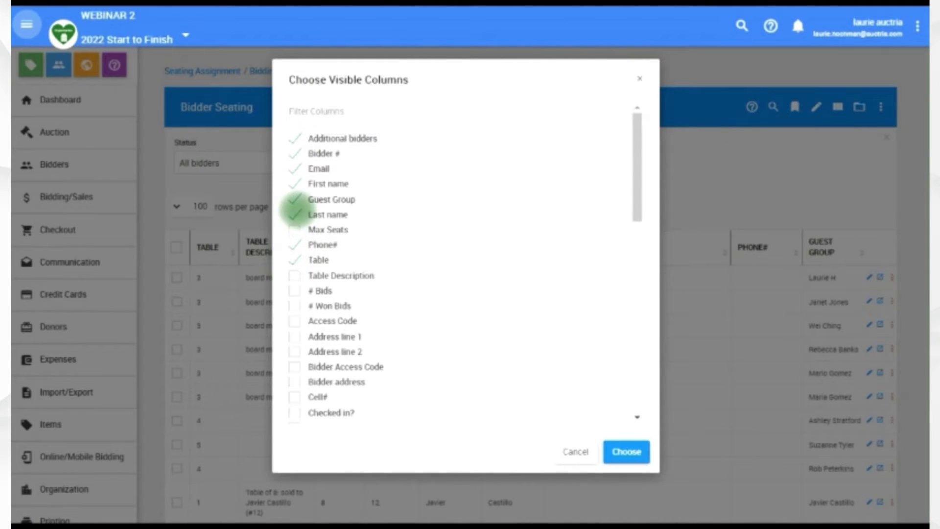
click(294, 169)
click(294, 154)
click(294, 139)
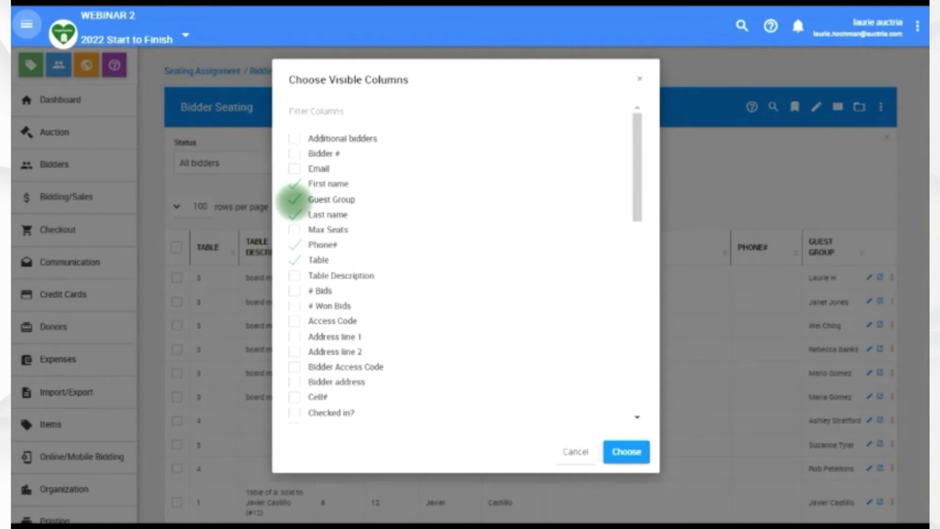
click(295, 199)
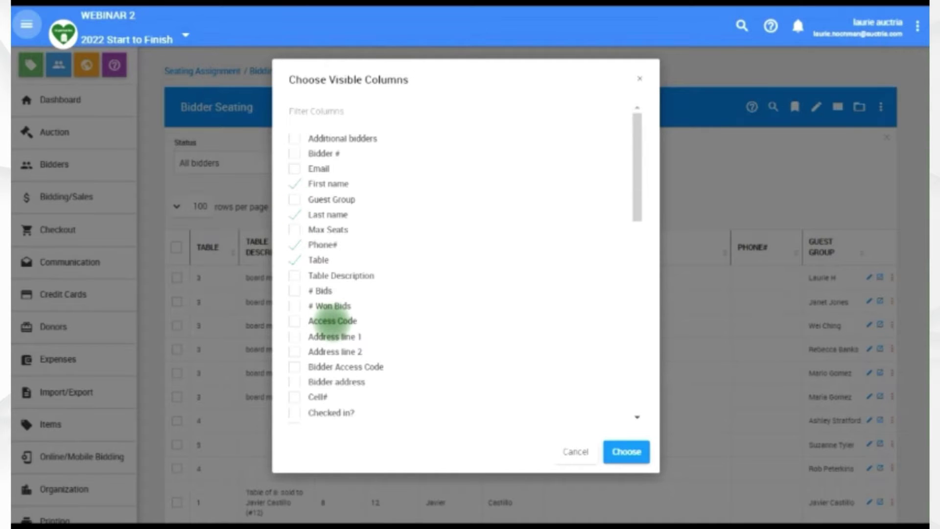
Add the Meal choice column, apply the column selection, and bring up the report's export Actions.
scroll(311, 325, down, 6)
click(295, 368)
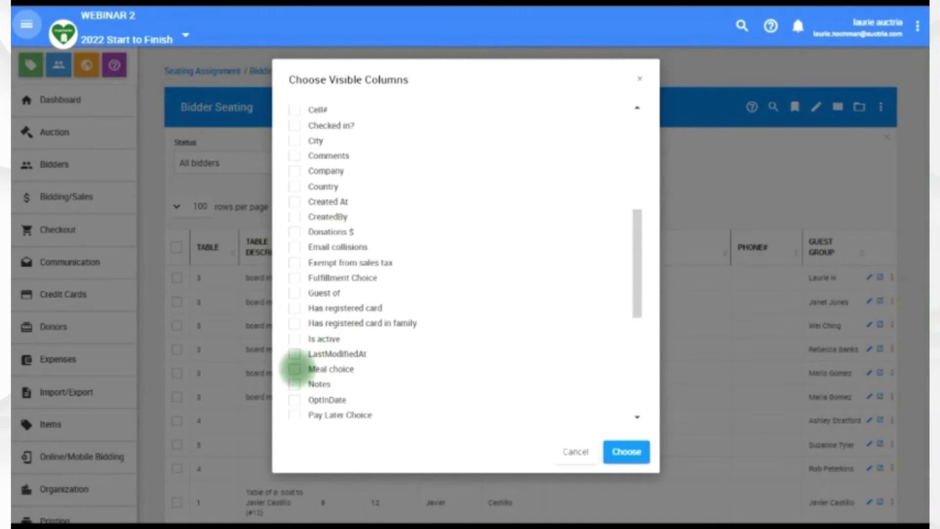
click(625, 450)
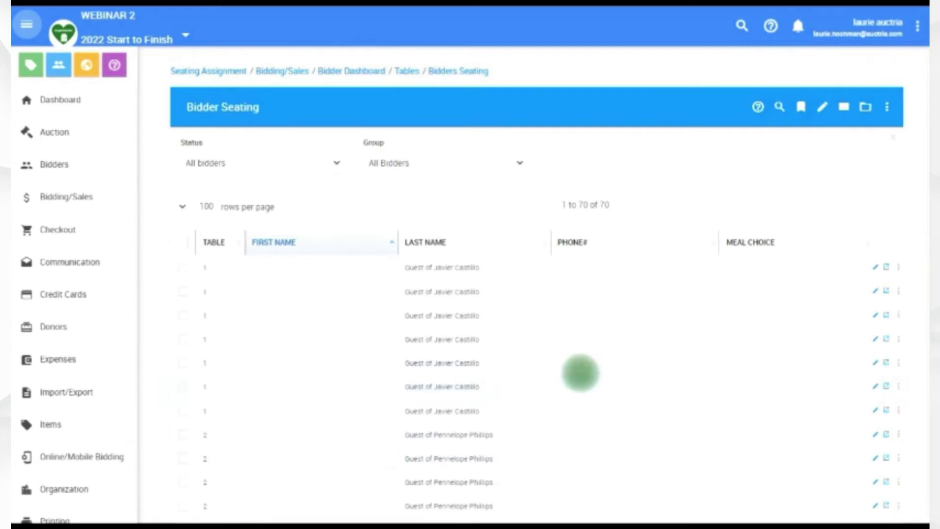
scroll(840, 258, down, 15)
scroll(840, 258, down, 5)
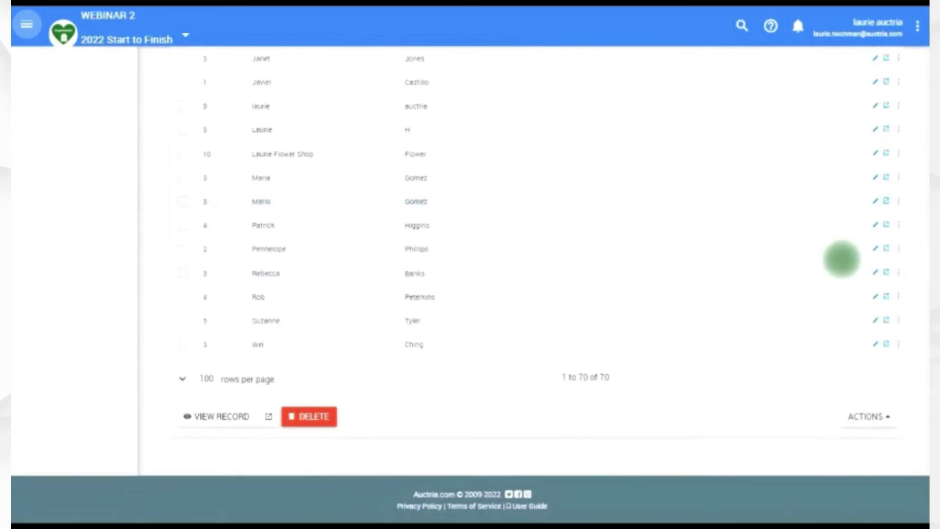
click(869, 416)
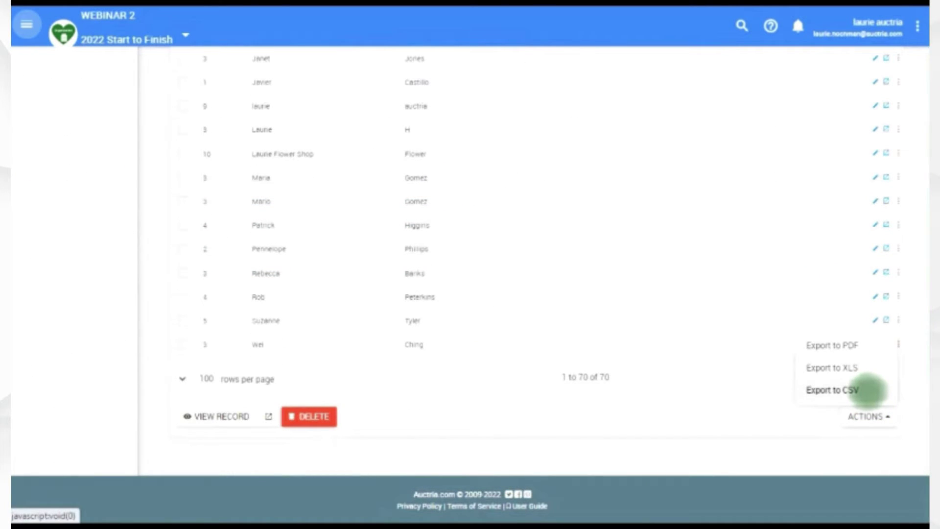
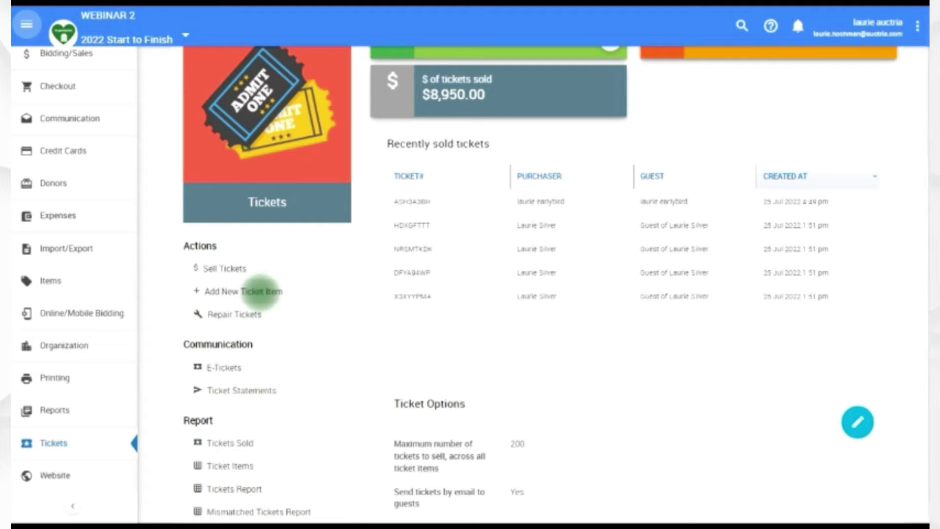
Open the SPON2 Silver Sponsorship ticket item's details and review its sponsorship benefits description.
click(288, 462)
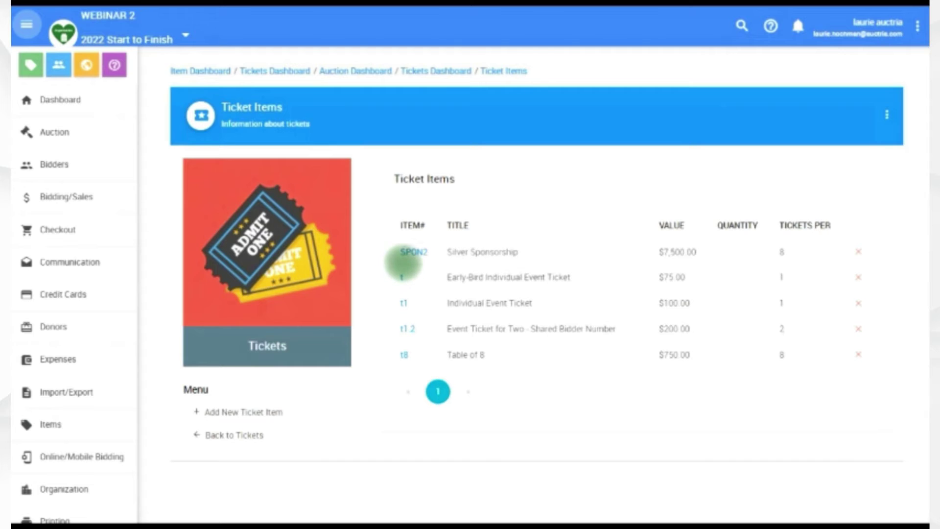
click(406, 252)
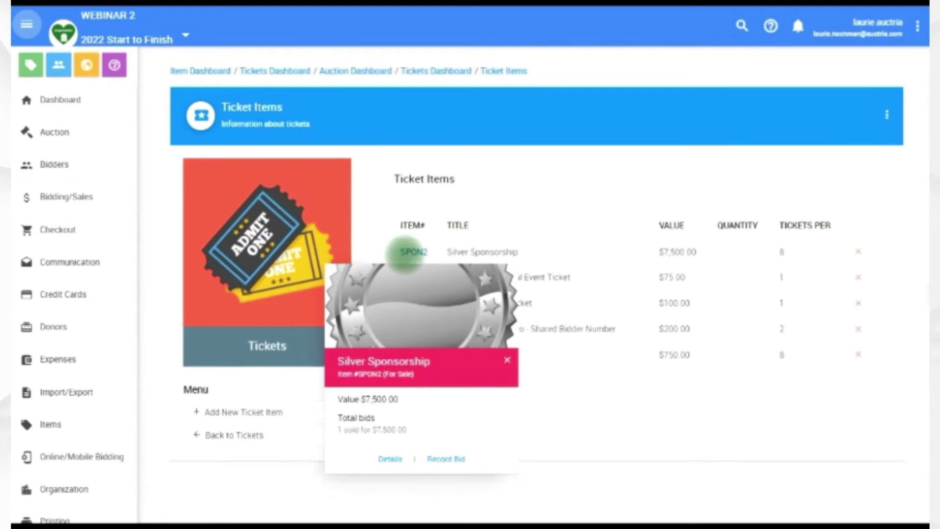
click(405, 252)
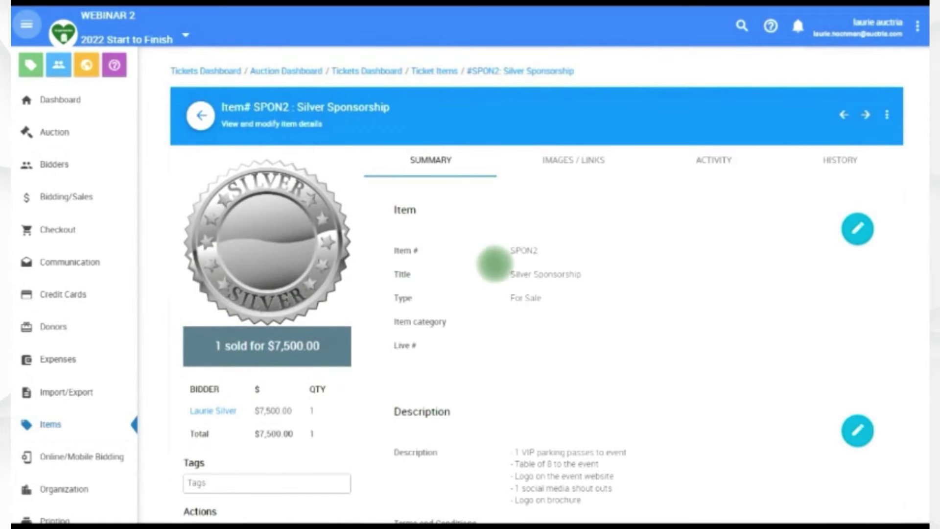
drag(497, 266, 602, 275)
scroll(521, 294, down, 3)
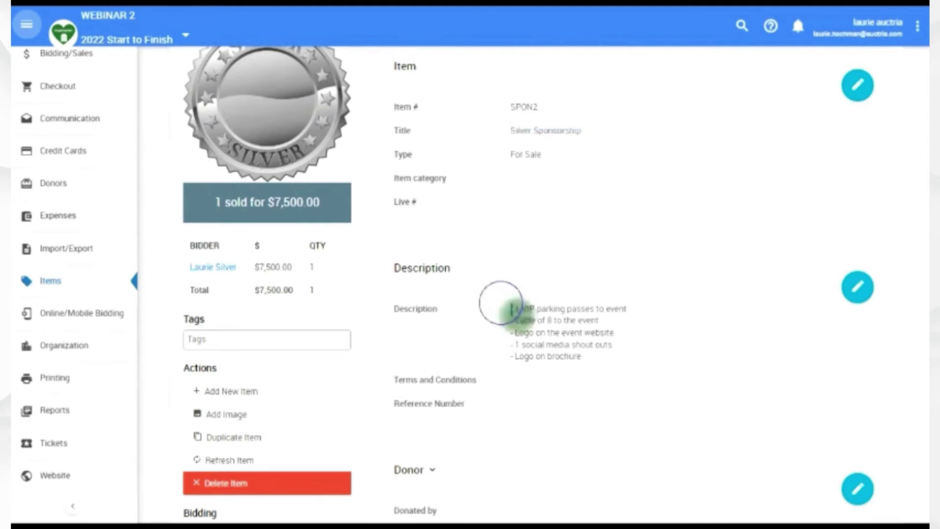
drag(503, 304, 594, 361)
click(547, 315)
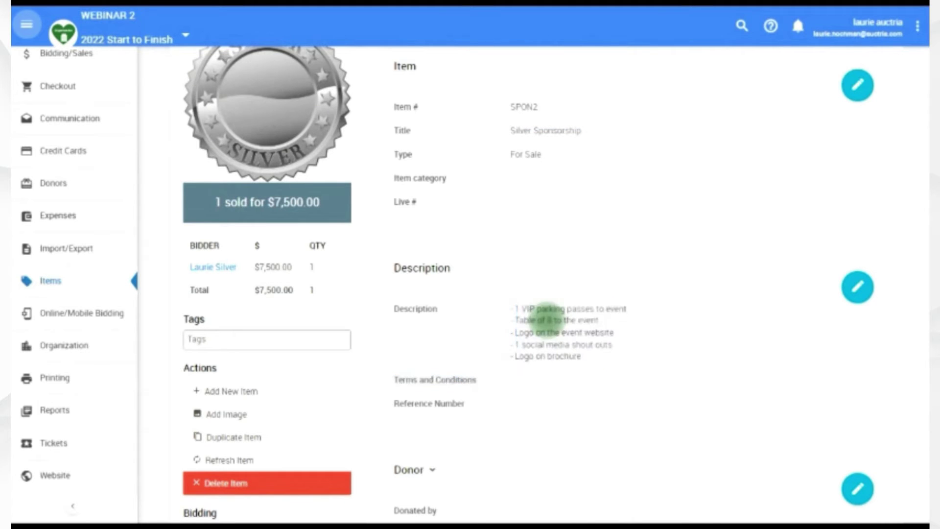
scroll(667, 345, down, 9)
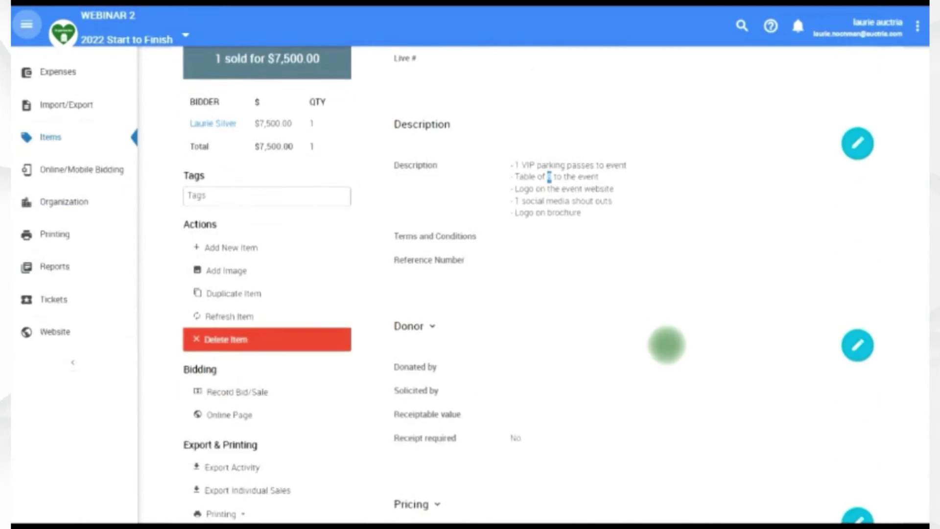
scroll(667, 345, down, 3)
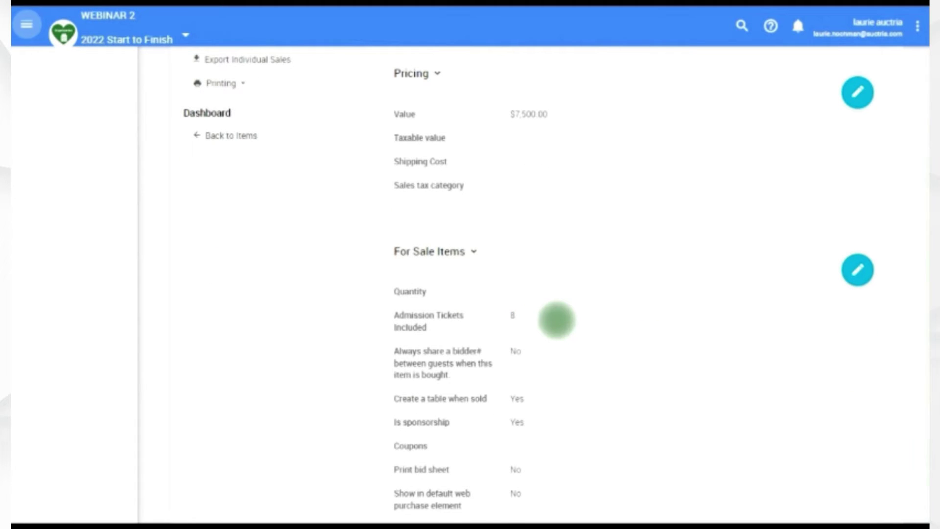
scroll(557, 320, down, 3)
Turn on Is sponsorship in SPON2's For Sale Items settings and save.
mouse_move(451, 279)
mouse_down()
mouse_move(382, 279)
mouse_move(399, 279)
mouse_up()
click(730, 210)
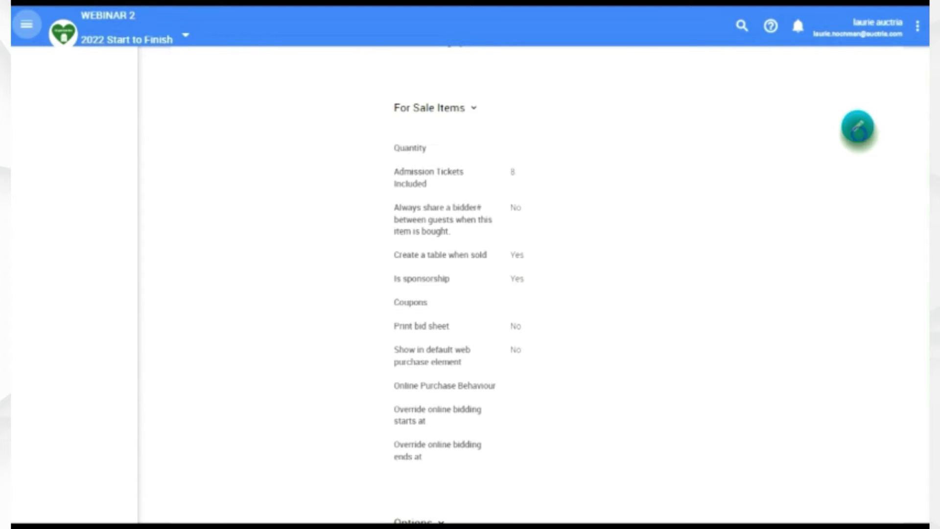
click(857, 128)
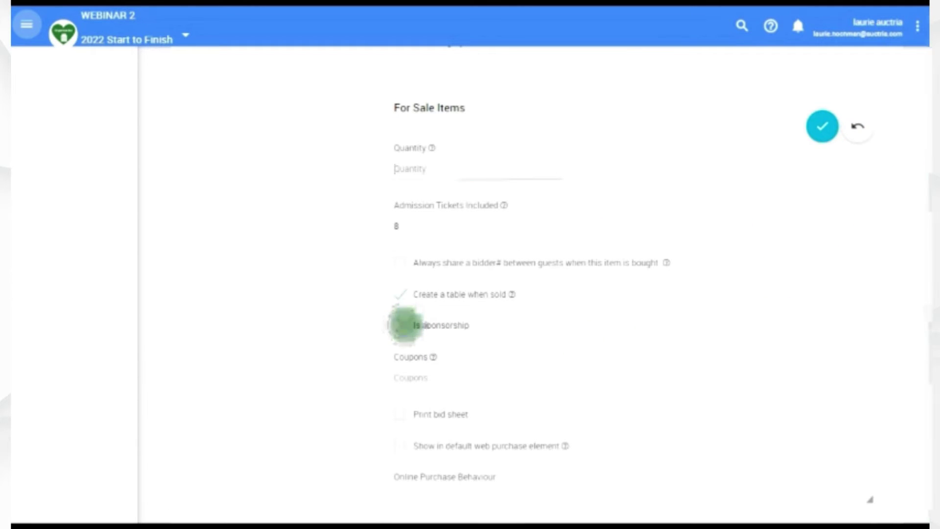
click(404, 324)
click(822, 126)
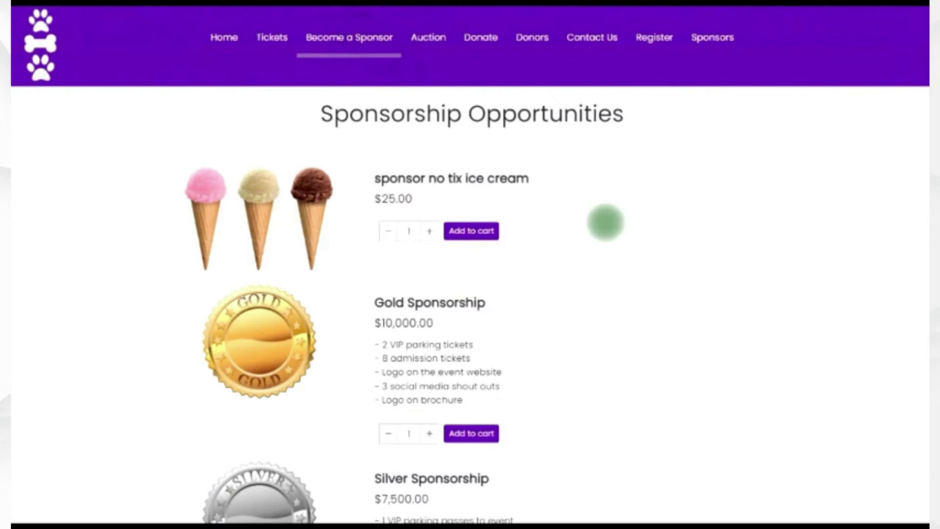
Add the $7,500 Silver Sponsorship to the cart and check out to the contact details step.
scroll(653, 288, down, 5)
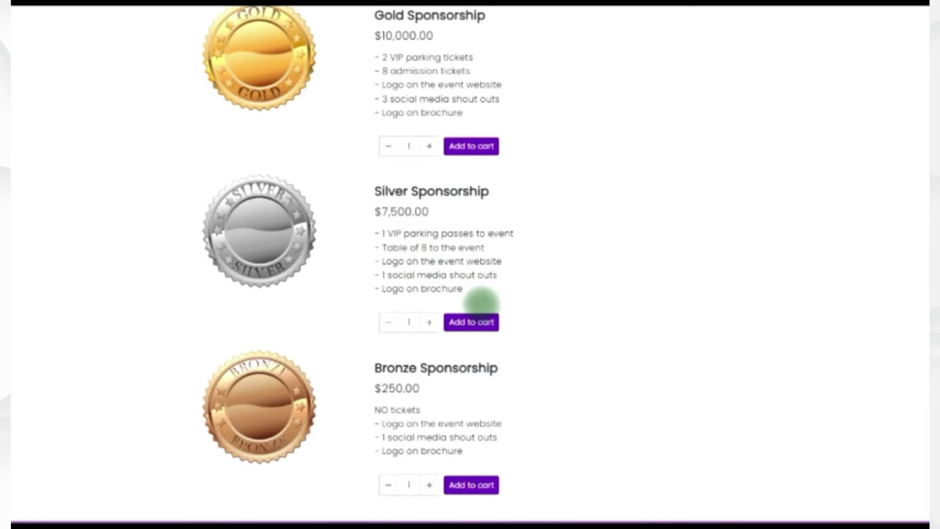
click(485, 321)
click(487, 320)
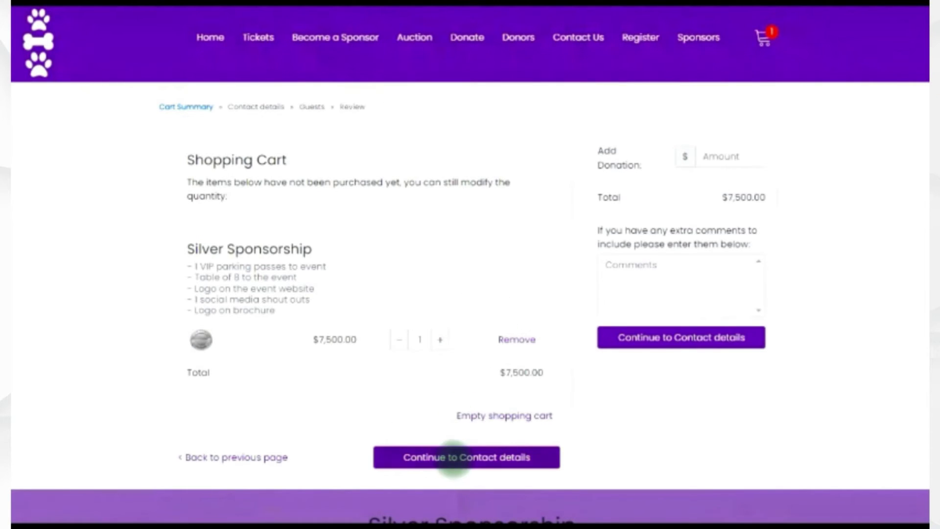
click(452, 456)
Assign one of the 8 tickets to the buyer and continue to the order review.
scroll(450, 392, down, 3)
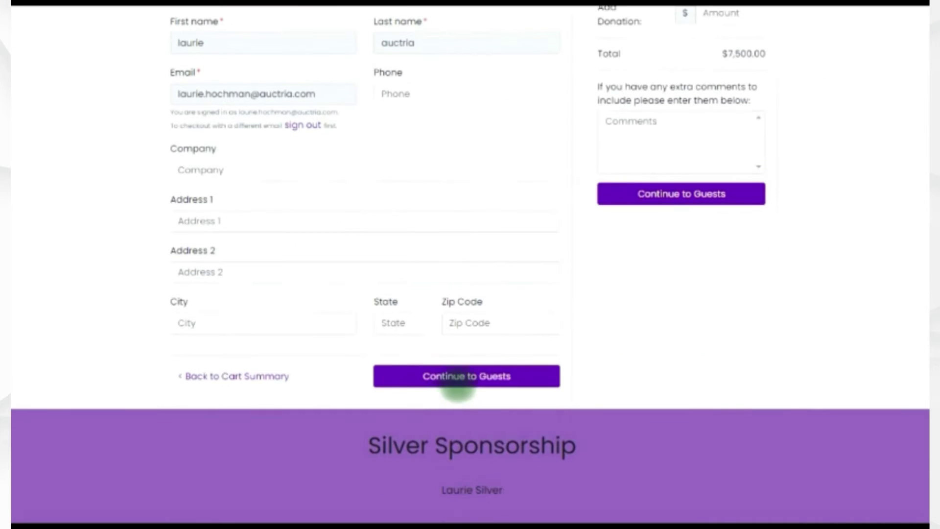
click(455, 381)
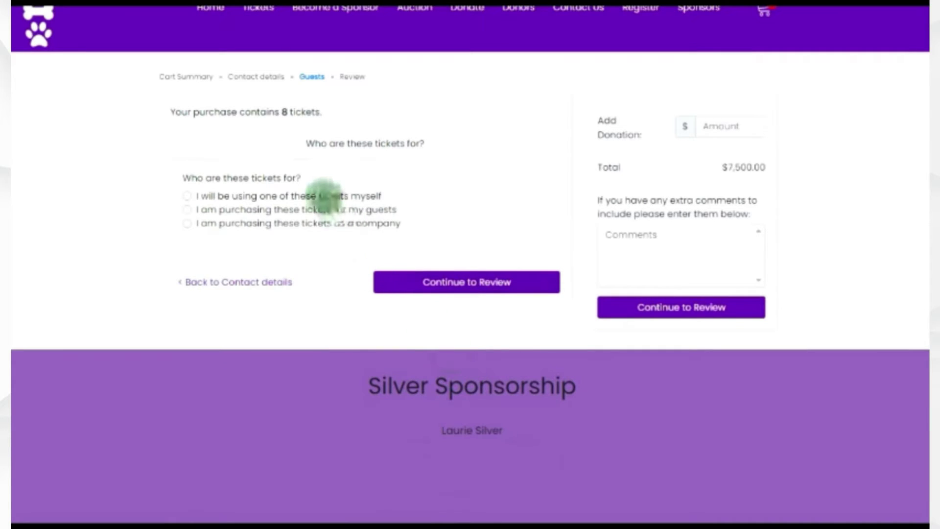
click(321, 192)
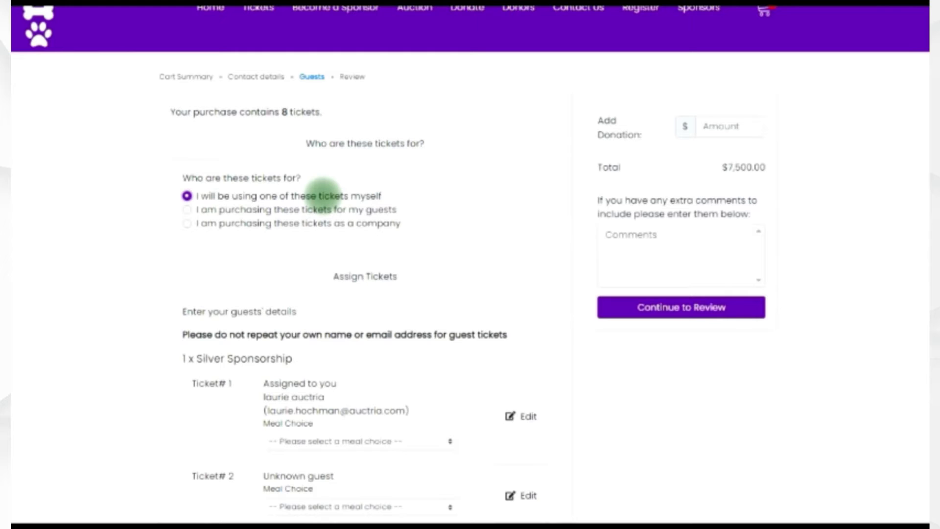
scroll(479, 348, down, 3)
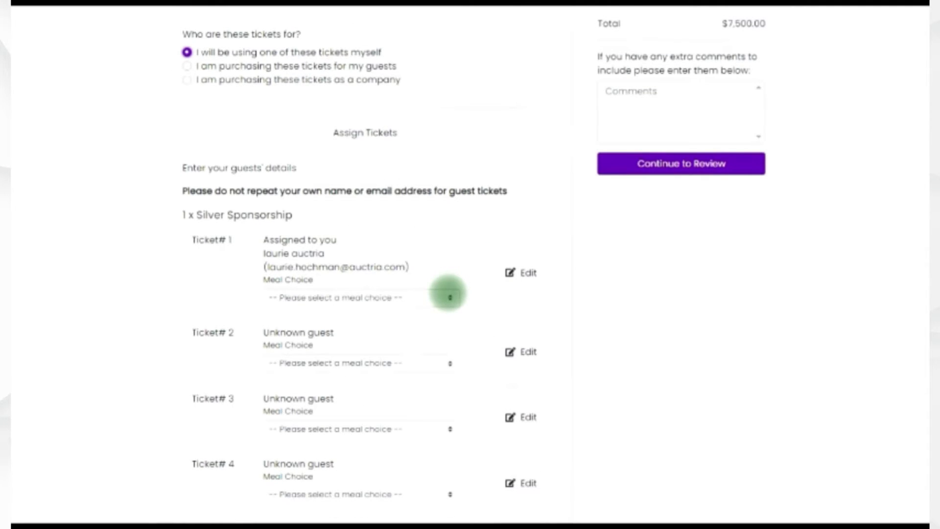
scroll(448, 293, down, 6)
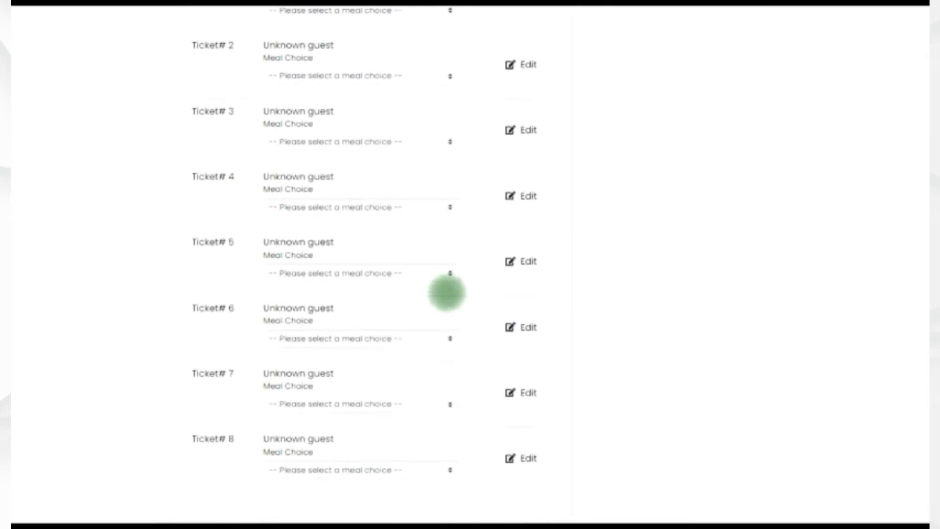
scroll(447, 292, down, 3)
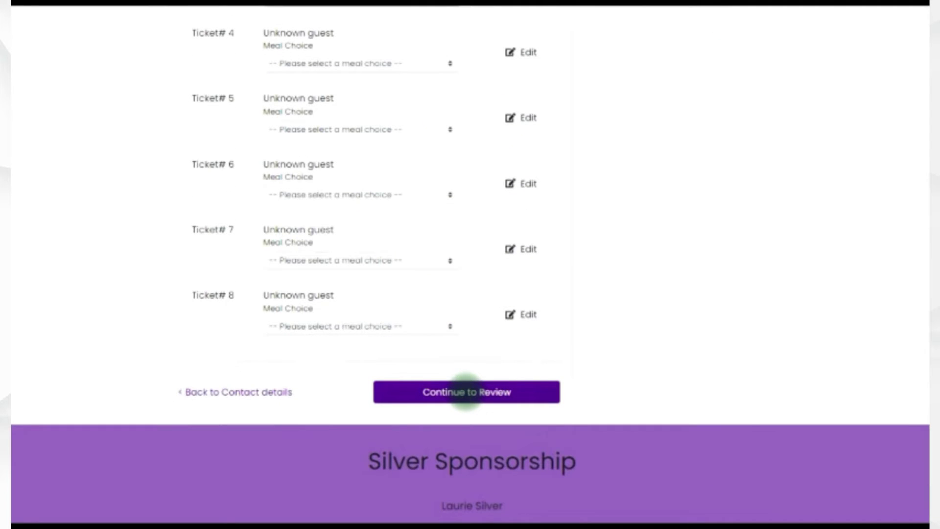
click(466, 392)
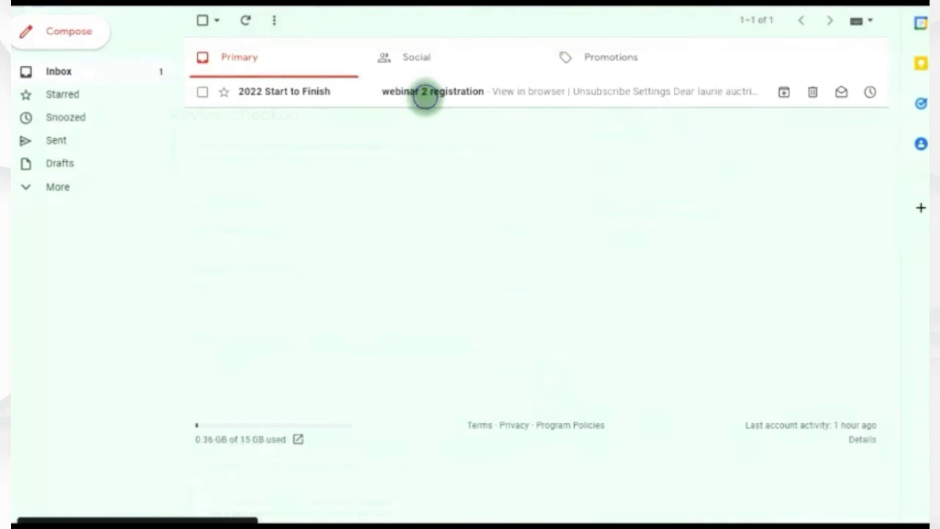
Open the webinar 2 registration email and view, then close, the second ticket's Update Details form.
click(425, 96)
scroll(829, 325, down, 3)
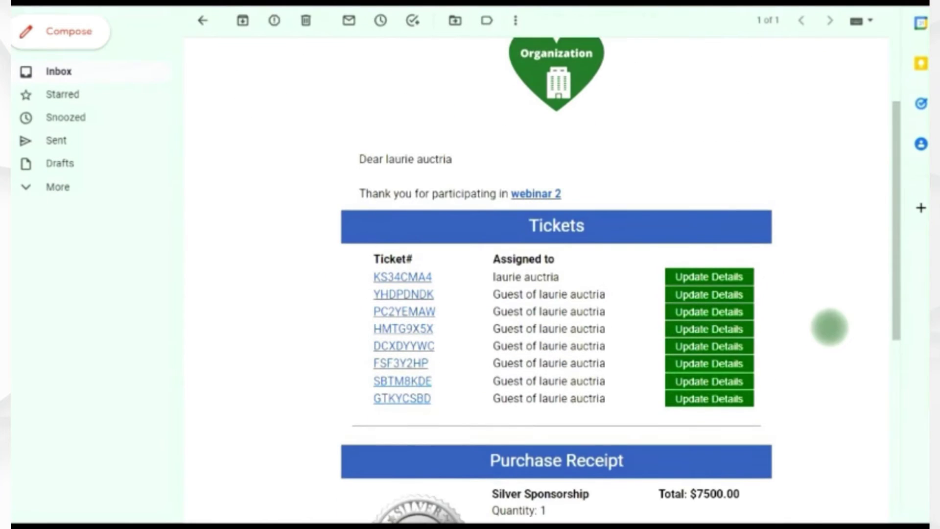
scroll(891, 248, down, 1)
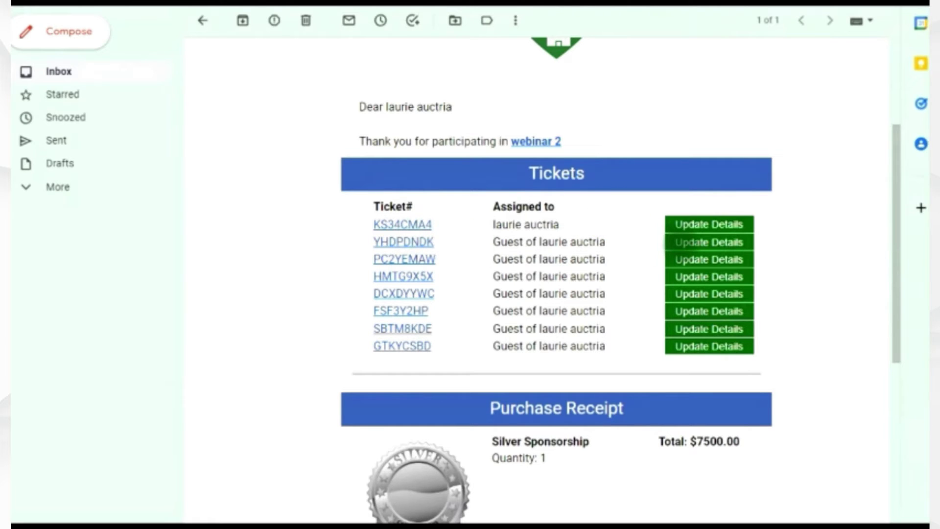
click(688, 242)
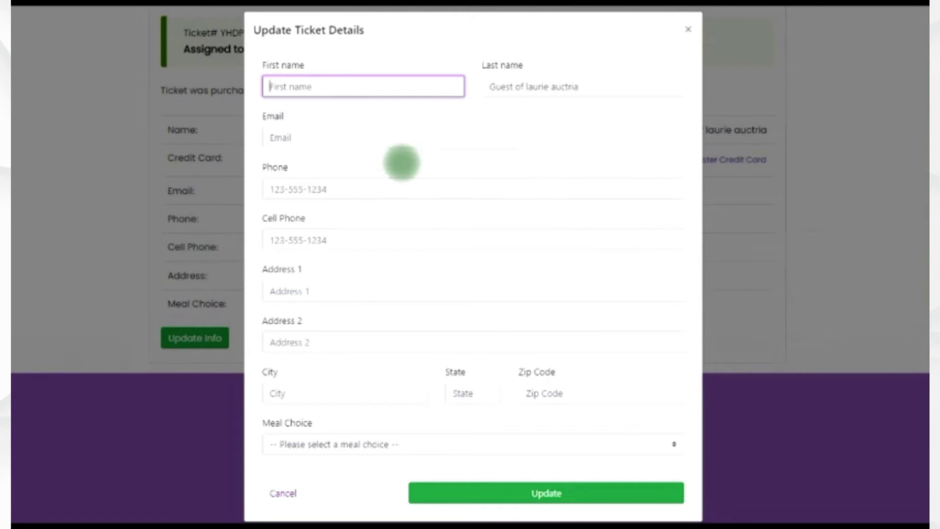
click(556, 491)
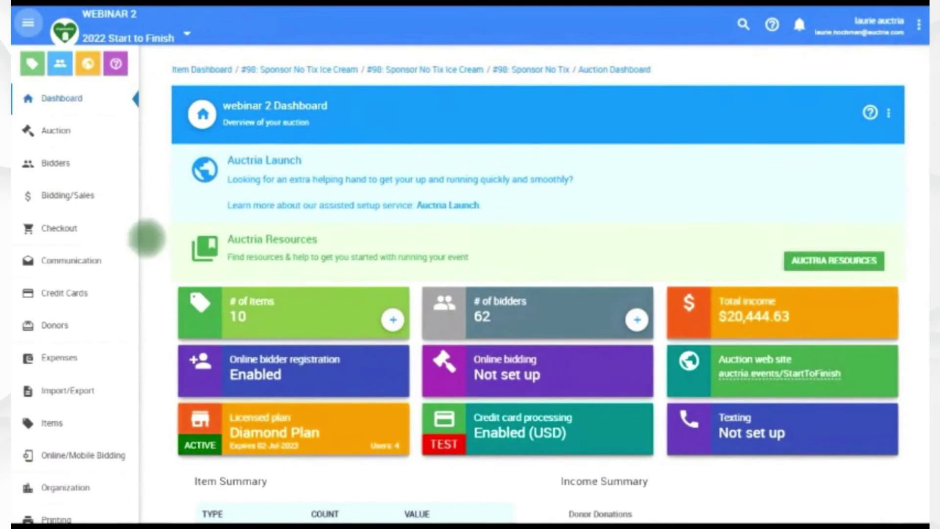
Keep the sponsor no tix item's type as For Sale and save its basic details.
click(115, 416)
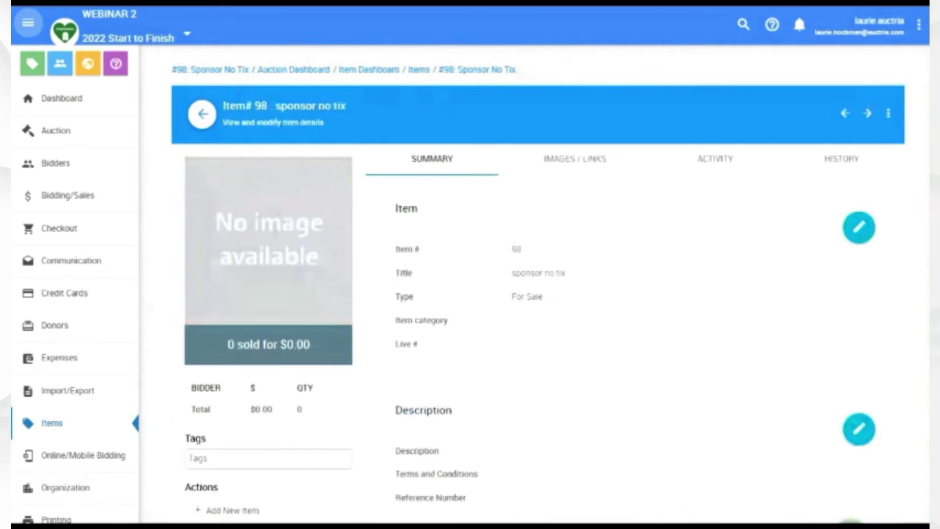
drag(509, 273, 587, 277)
click(592, 288)
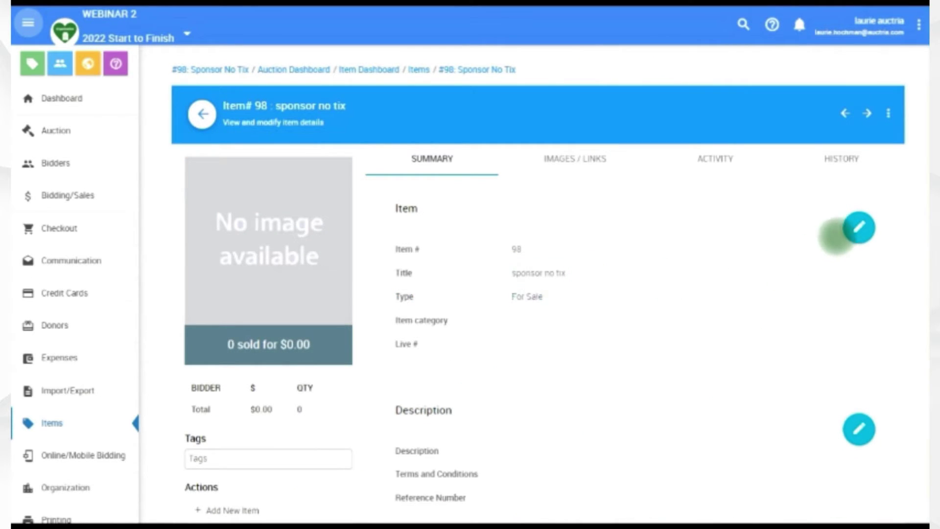
click(846, 228)
click(478, 413)
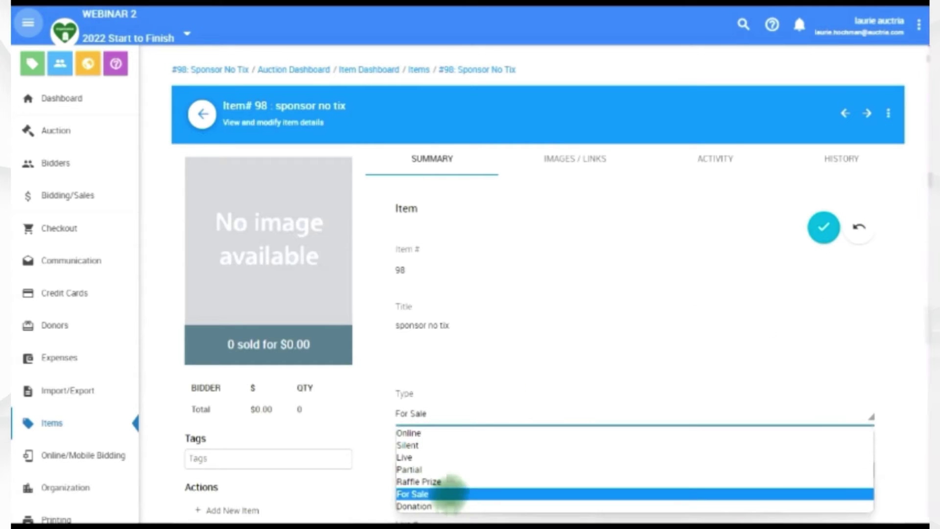
click(446, 494)
click(824, 227)
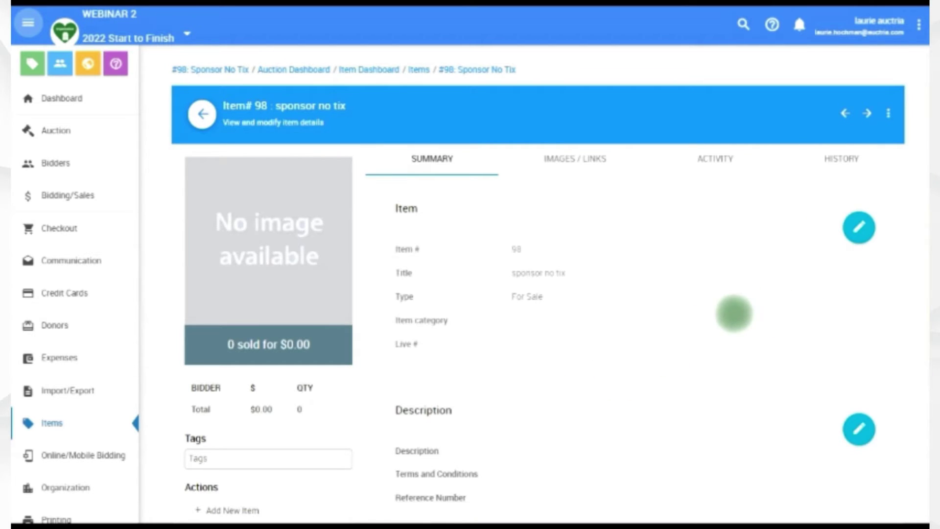
Turn on Is sponsorship in the item's For Sale Items settings and save.
scroll(733, 315, down, 8)
scroll(733, 313, down, 8)
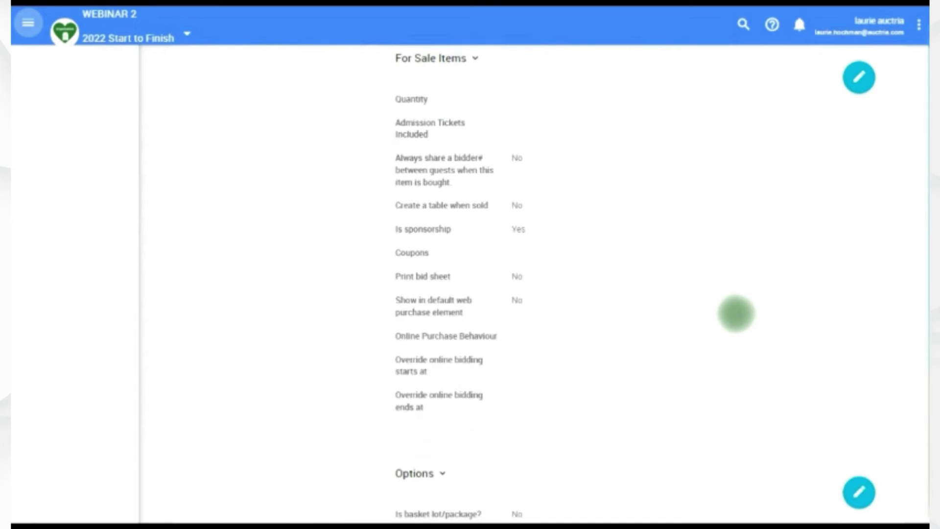
click(858, 77)
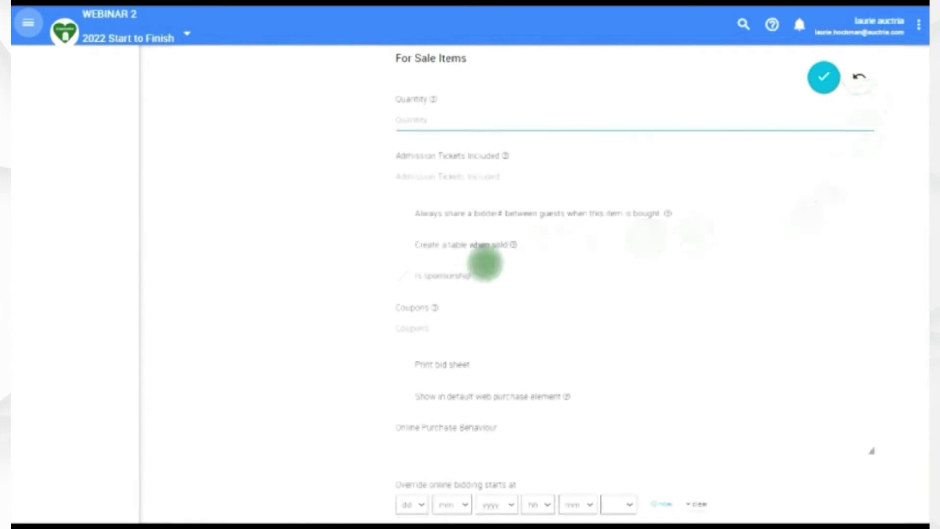
click(401, 276)
click(824, 77)
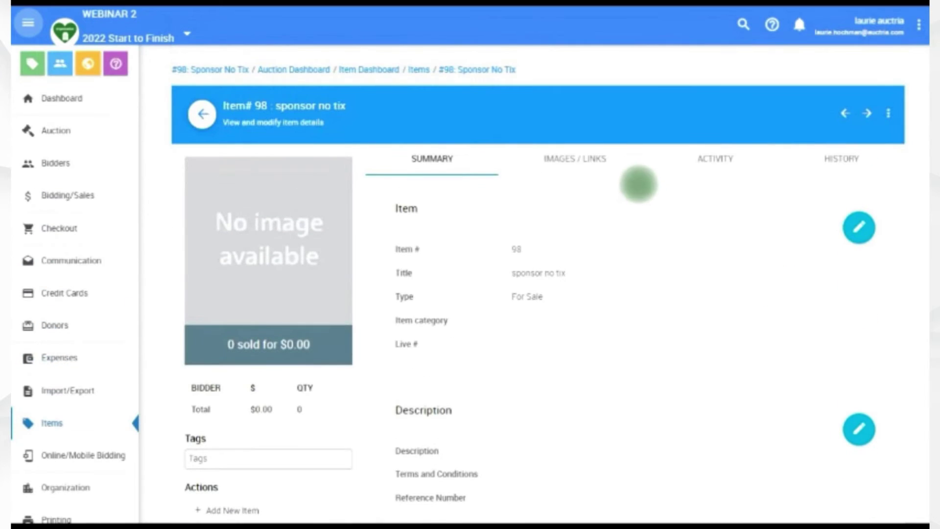
click(585, 158)
Upload no admit tix.png as the sponsor no tix item's image and preview the public sponsorship page.
click(631, 241)
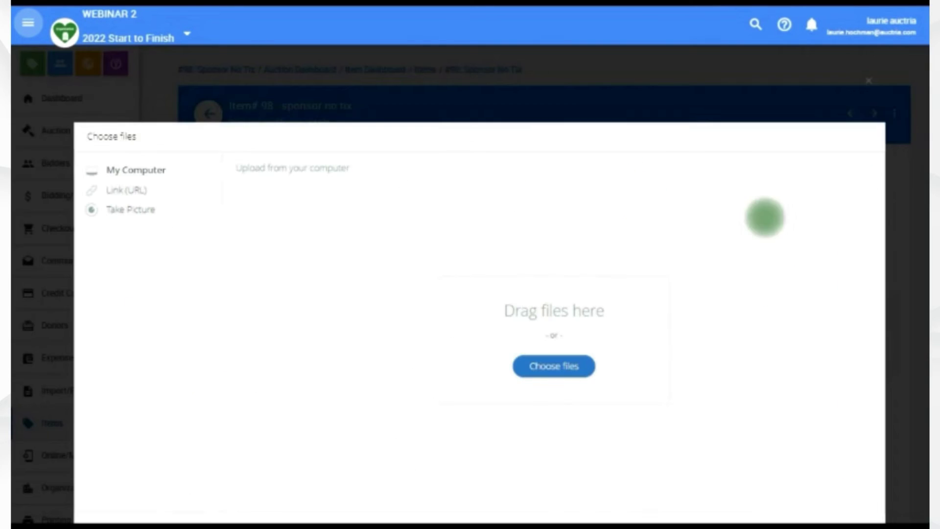
drag(932, 274, 537, 367)
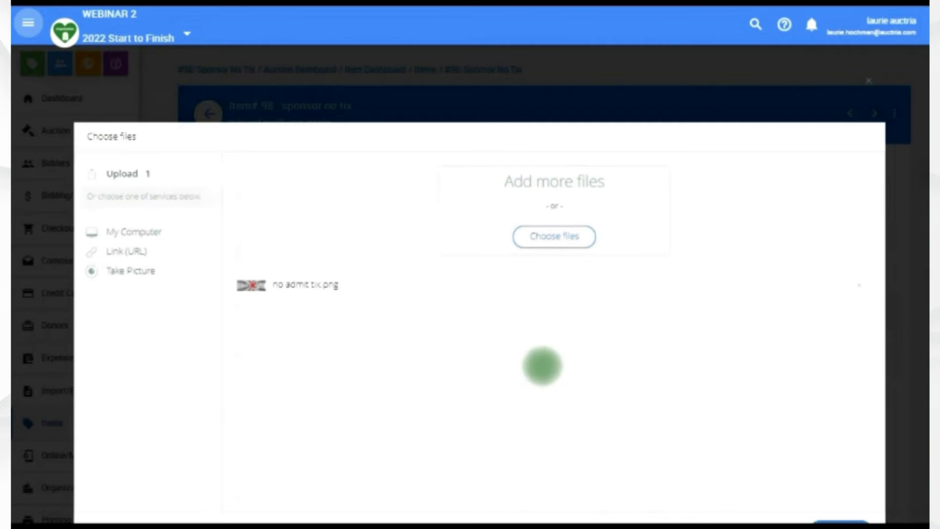
click(849, 510)
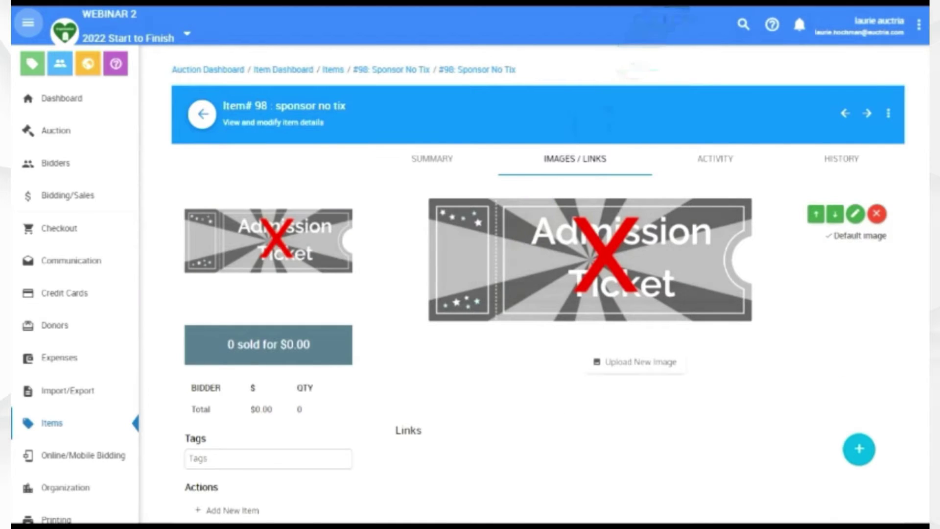
click(677, 7)
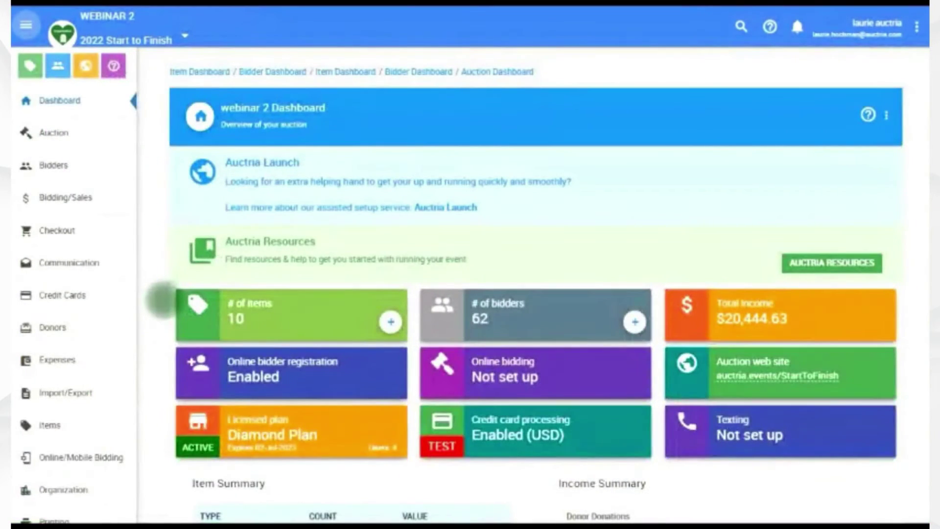
Start a new ticket sale from the ticket dashboard and choose to set the purchaser.
scroll(162, 300, down, 5)
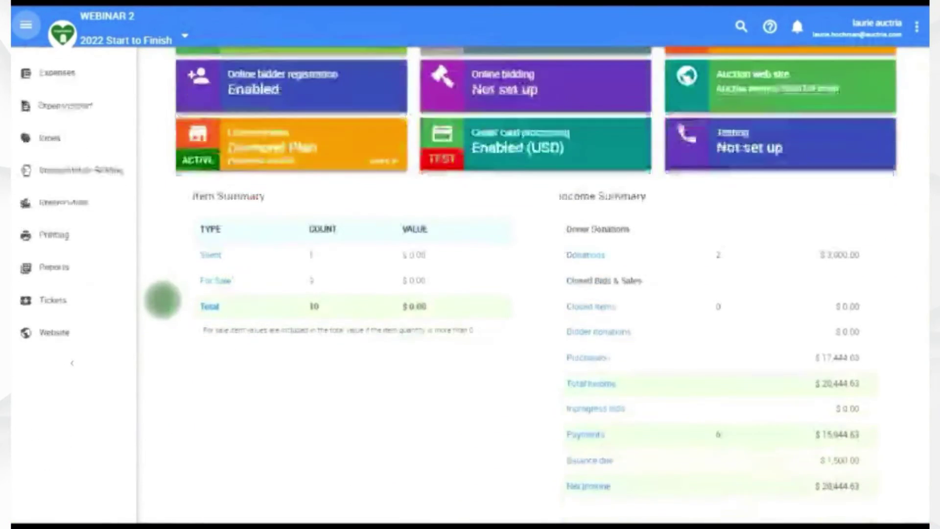
click(126, 299)
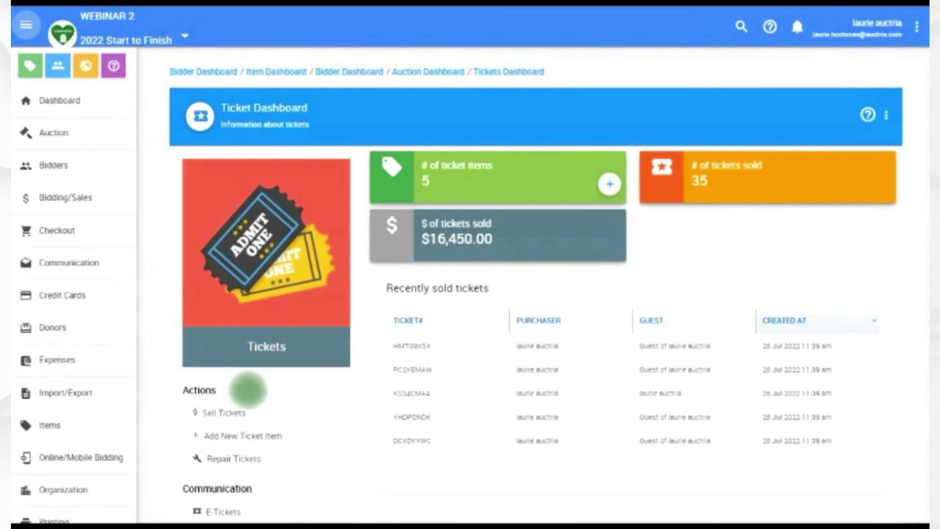
click(257, 412)
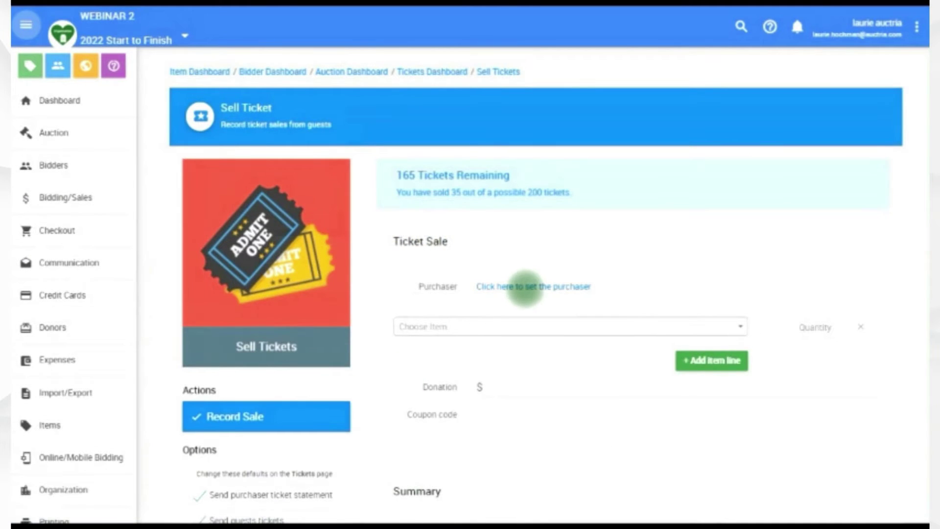
click(523, 287)
Register a new bidder with their first name, last name and e-mail, and save as purchaser.
click(210, 211)
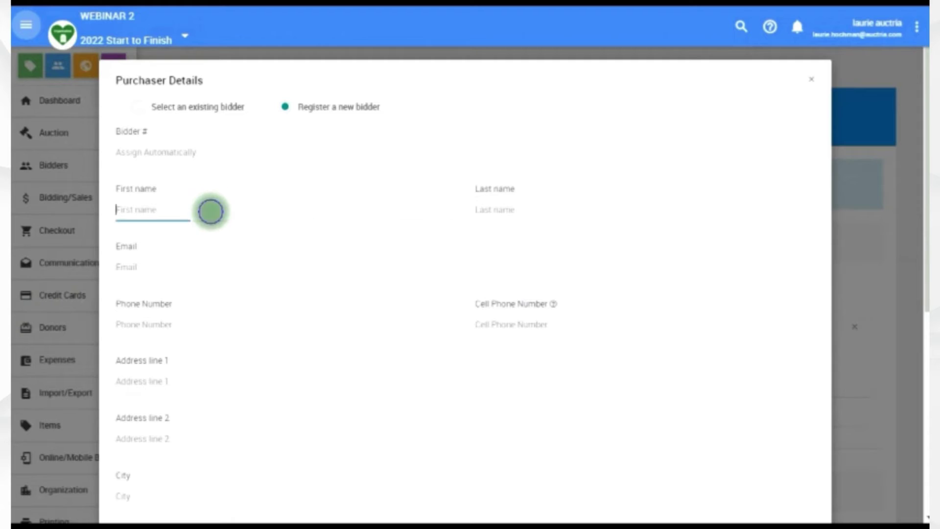
text(Laurie Flower Shop)
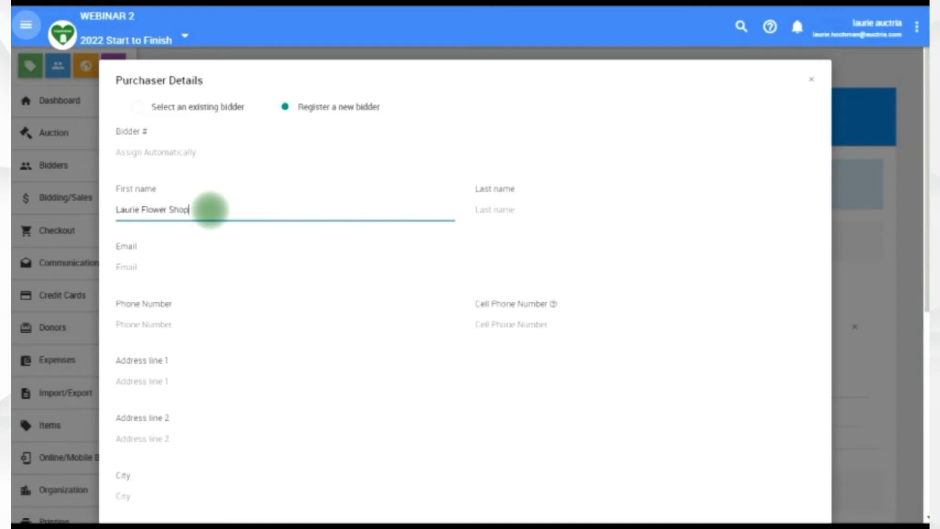
key(Tab)
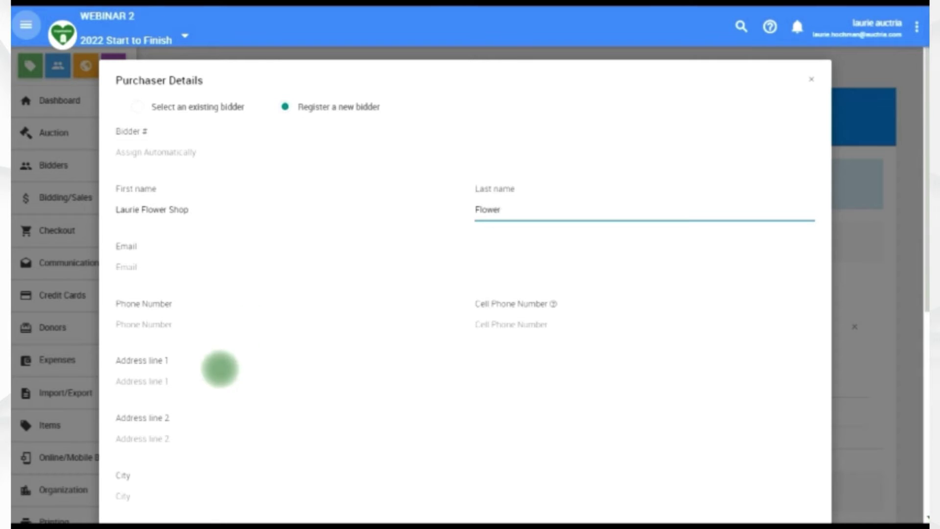
click(185, 277)
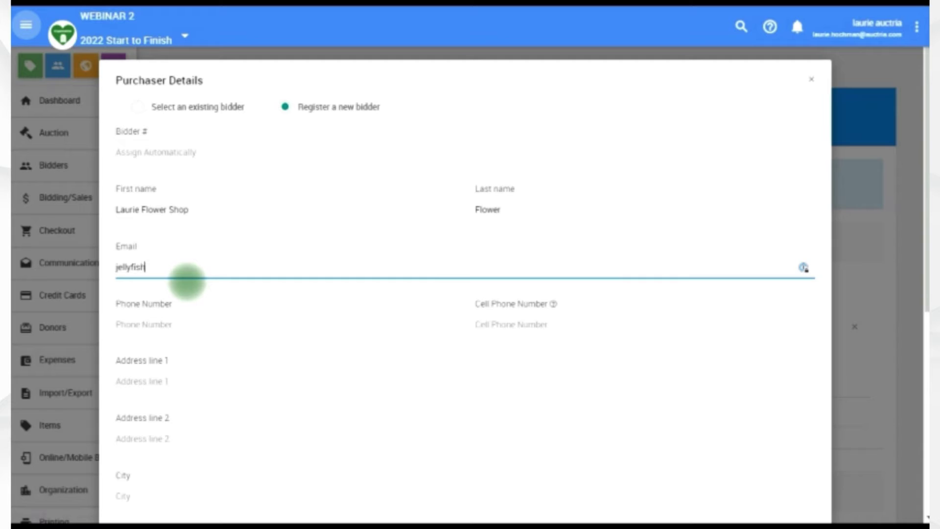
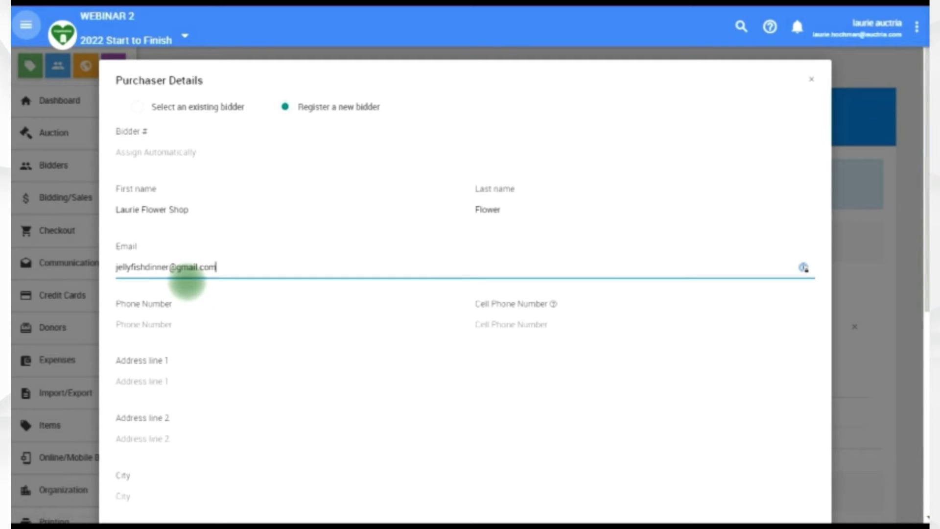
scroll(594, 406, down, 7)
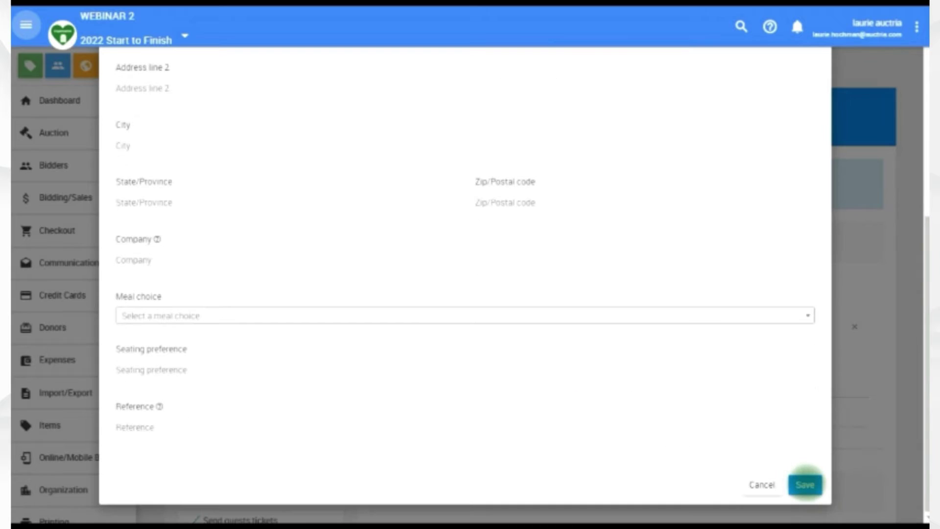
click(805, 483)
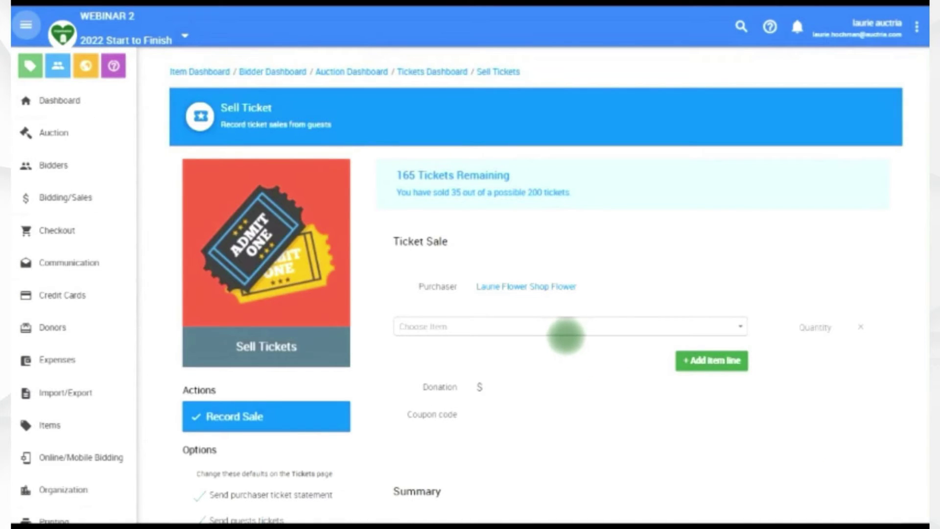
Choose SPON2 Silver Sponsorship as the item sold and record the sale.
click(565, 332)
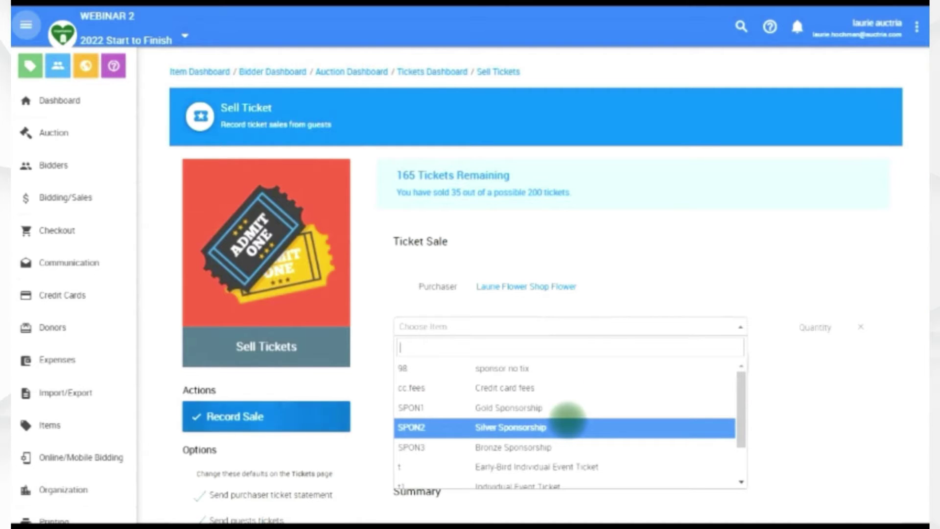
click(568, 421)
click(814, 328)
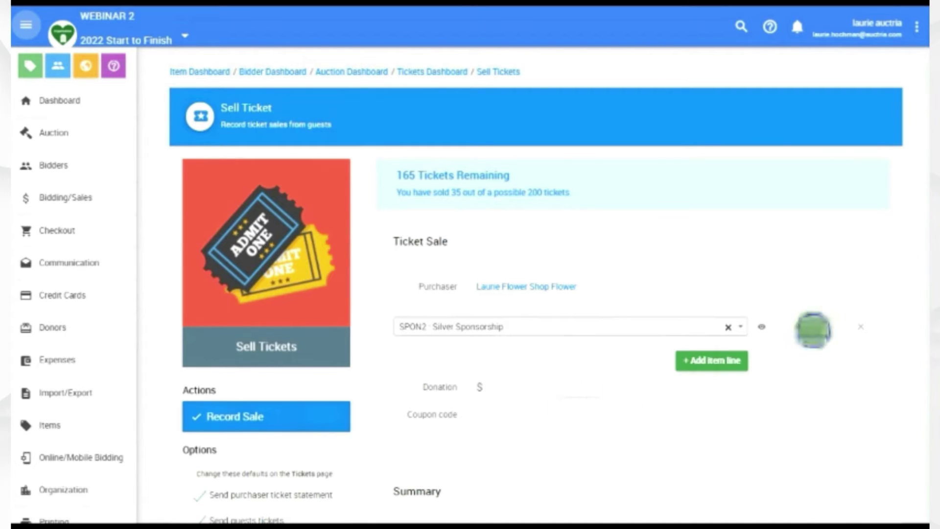
click(809, 384)
click(296, 417)
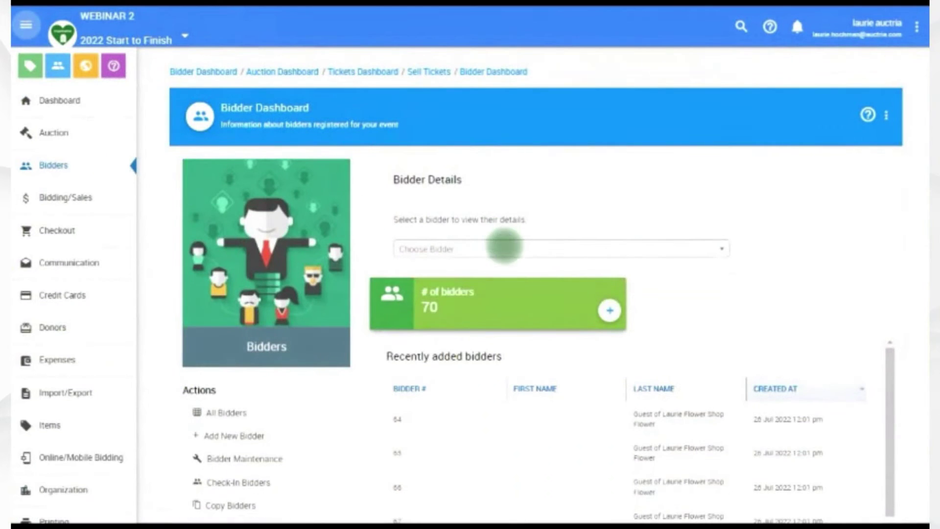
Upload rainflower shop.png as the flower-shop bidder's logo, then view the event's Sponsors page.
click(504, 247)
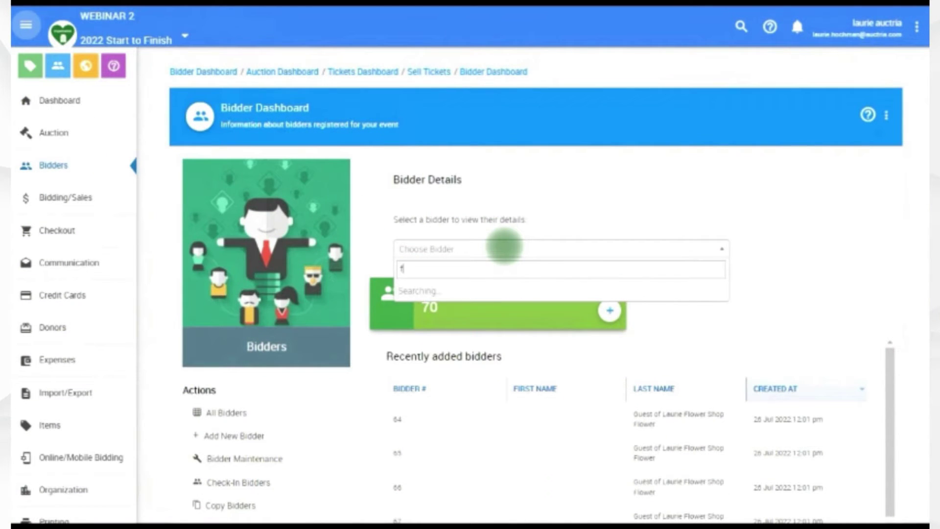
click(508, 293)
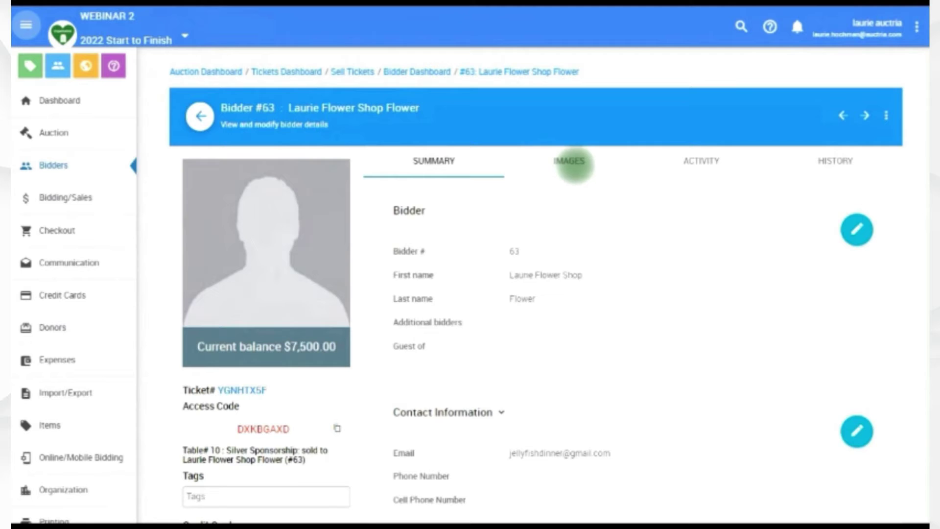
click(571, 161)
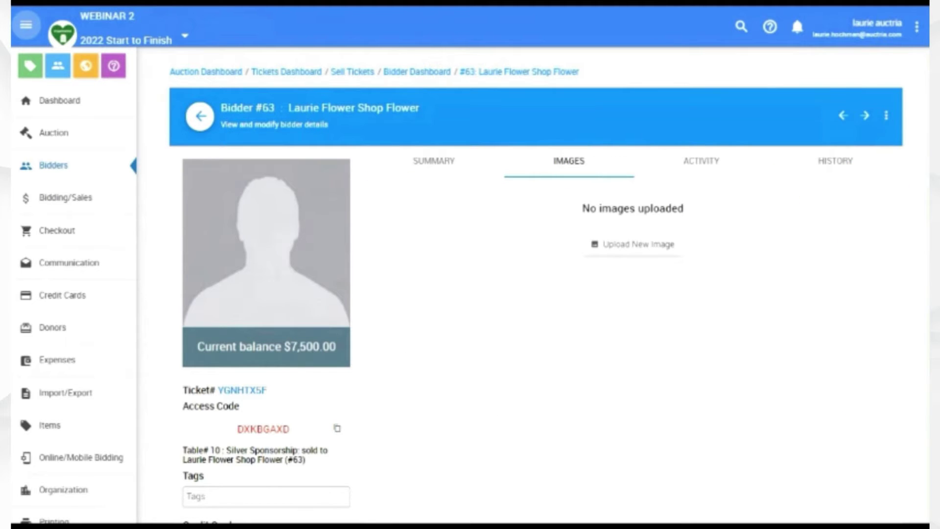
click(654, 245)
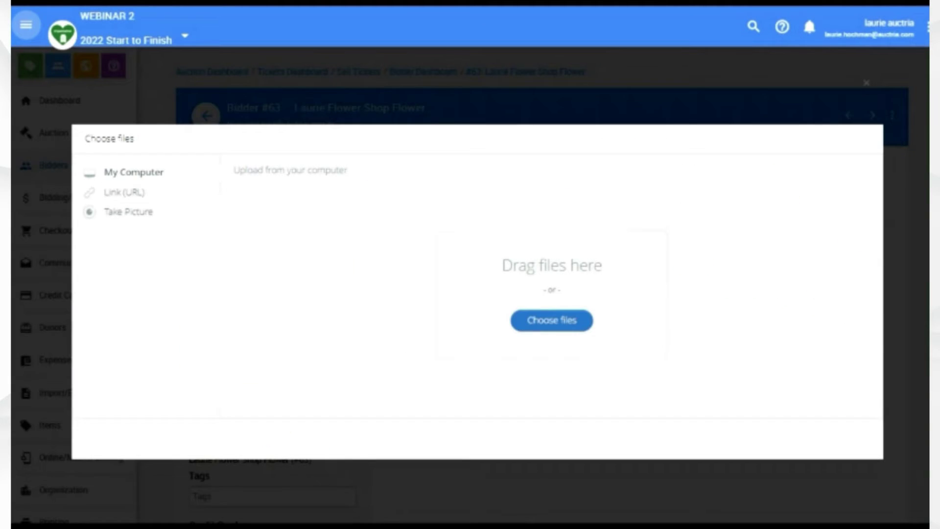
drag(920, 343, 685, 332)
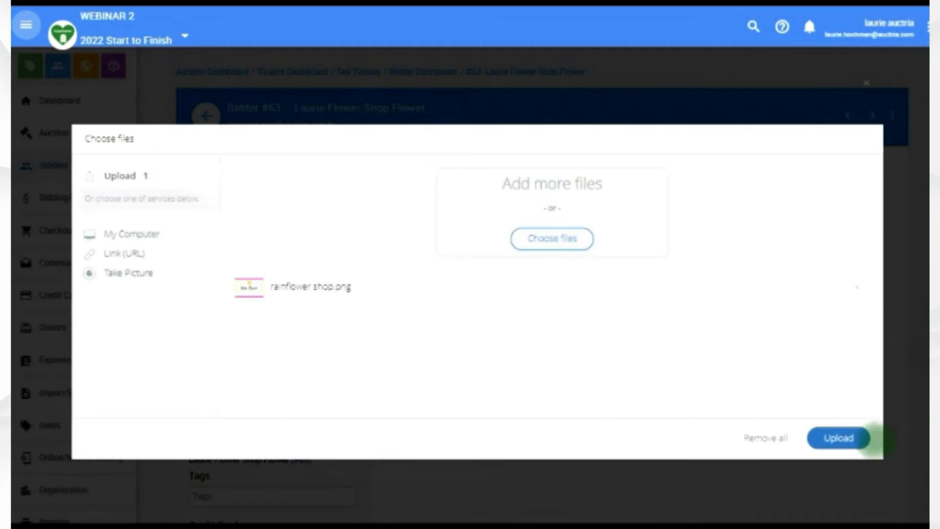
click(839, 436)
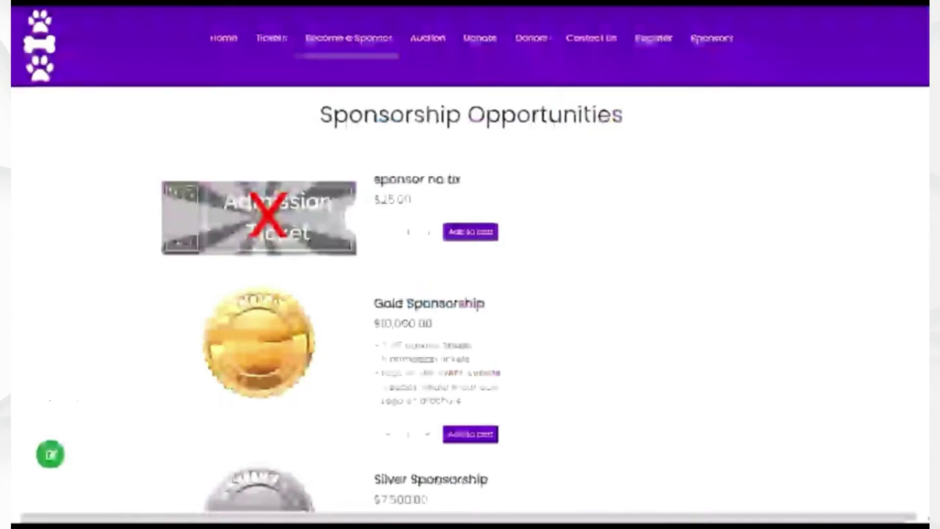
click(694, 38)
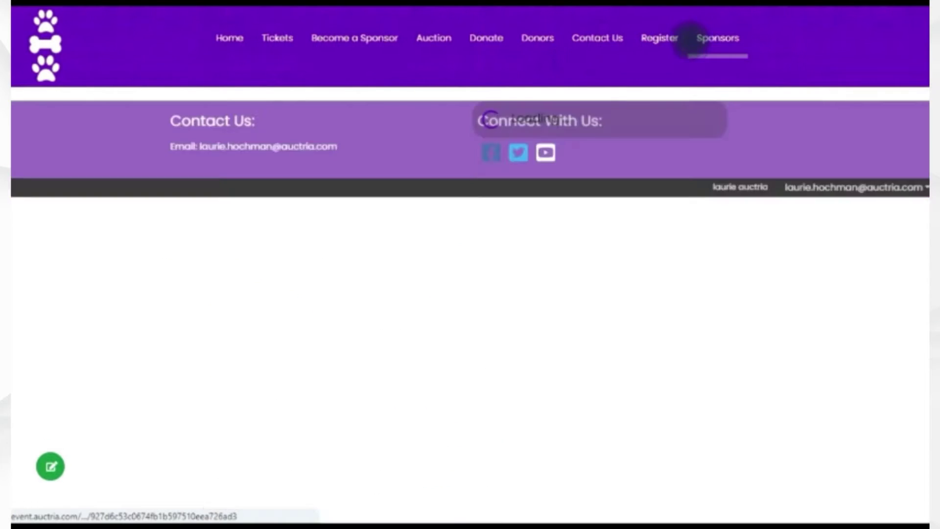
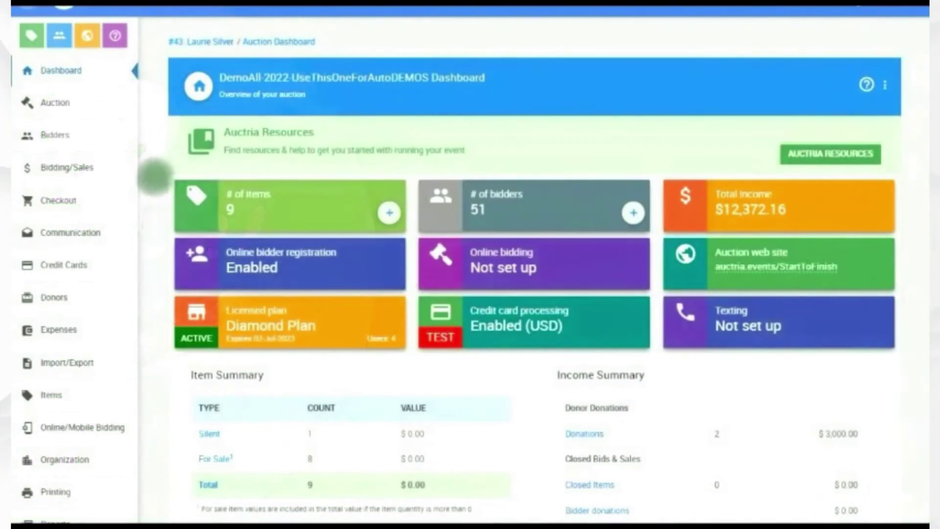
Open the Individual Event Ticket (t1) from the Tickets dashboard's Ticket Items list.
scroll(155, 175, down, 3)
click(101, 409)
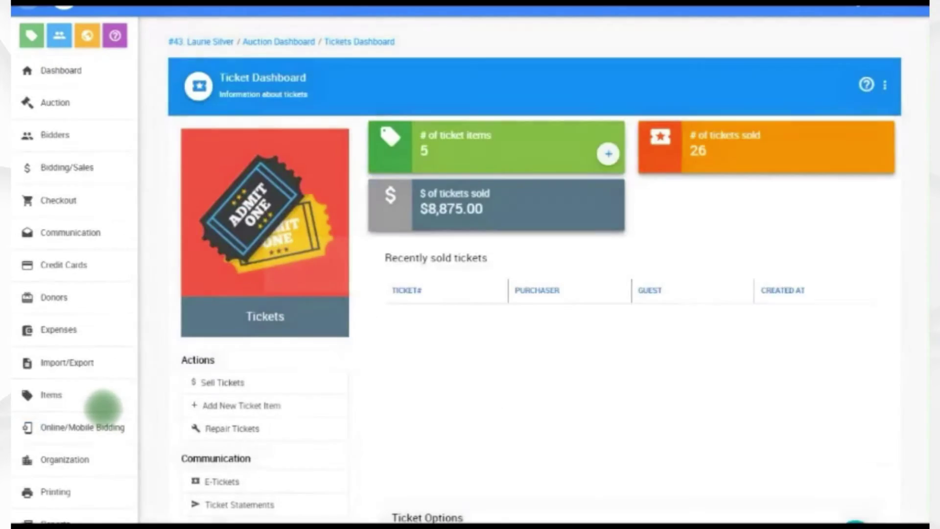
scroll(140, 350, down, 3)
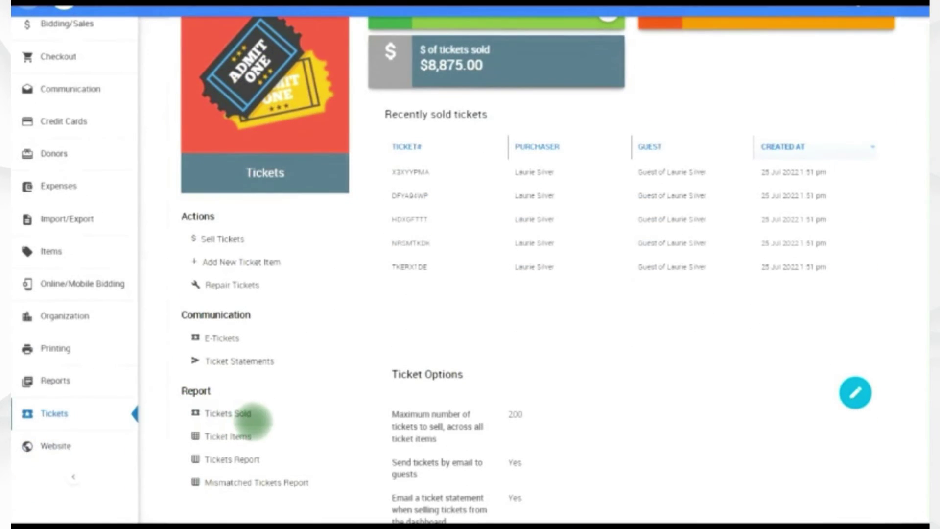
click(266, 431)
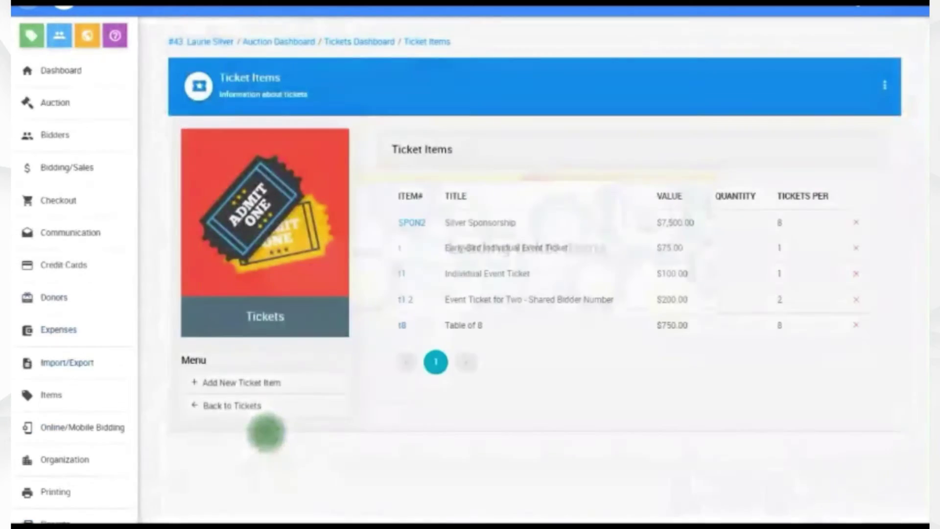
click(402, 274)
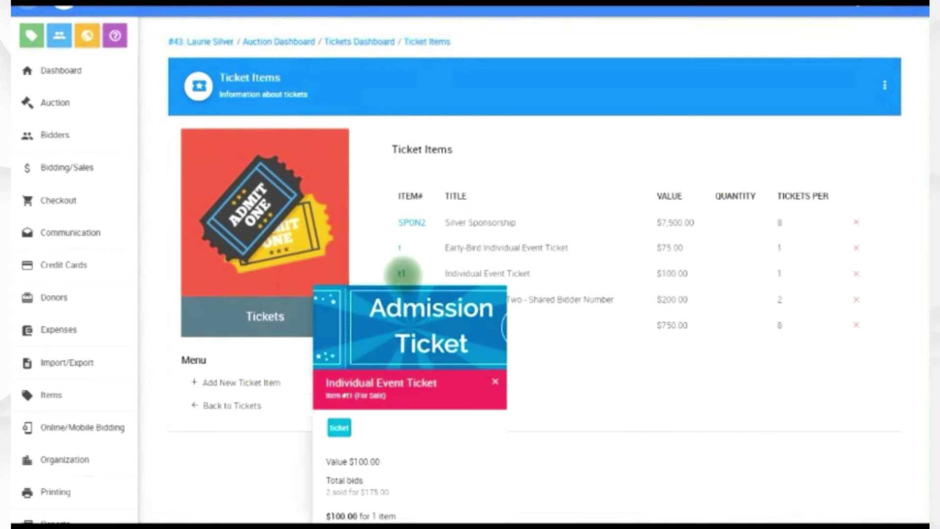
click(402, 274)
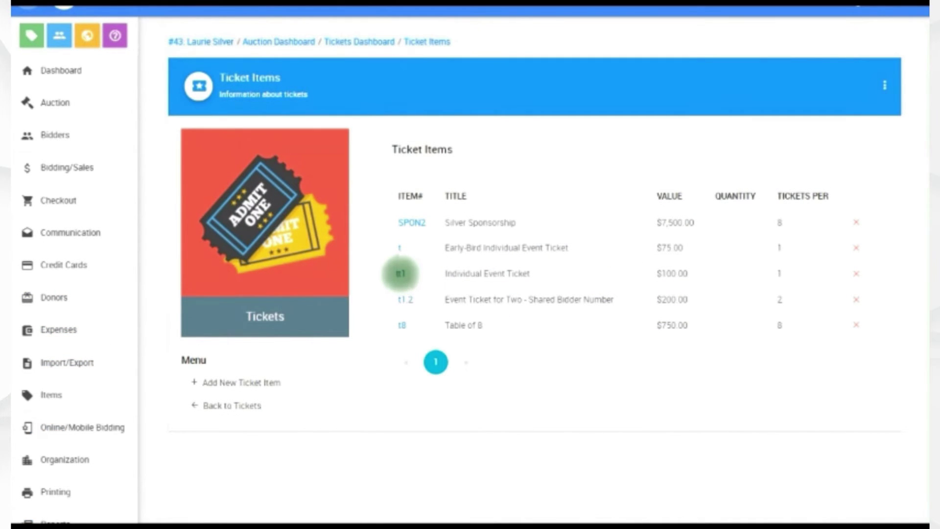
click(400, 273)
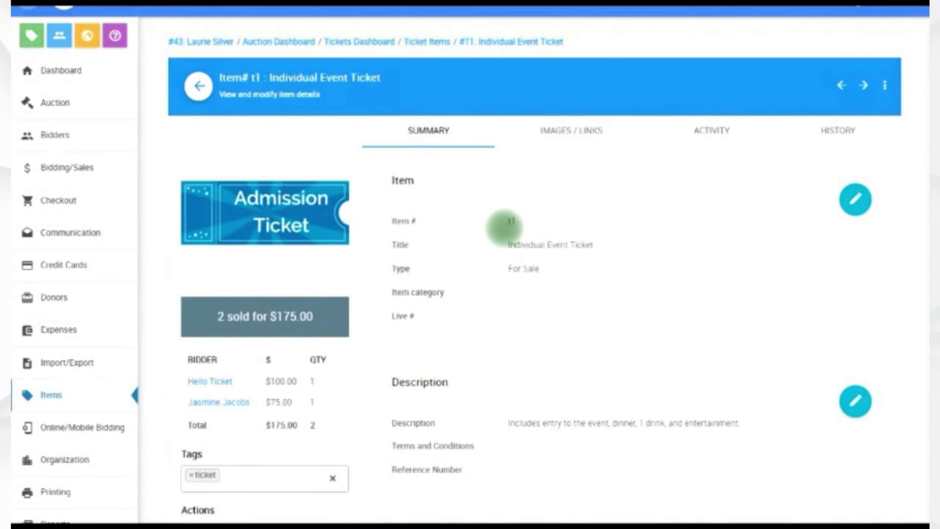
Check t1's Summary fields (title, description, $100.00 value, one admission), then return to the Ticket Dashboard.
drag(506, 240, 612, 245)
scroll(612, 245, down, 3)
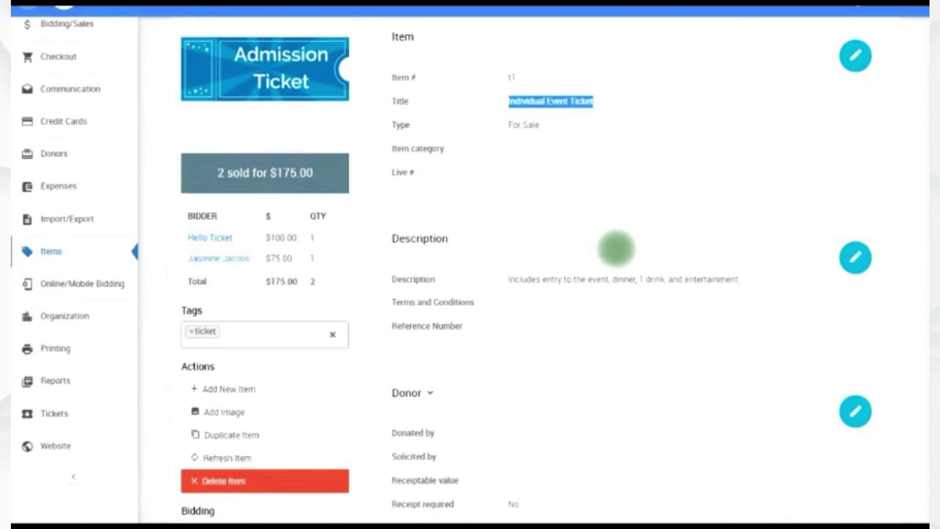
drag(522, 278, 759, 277)
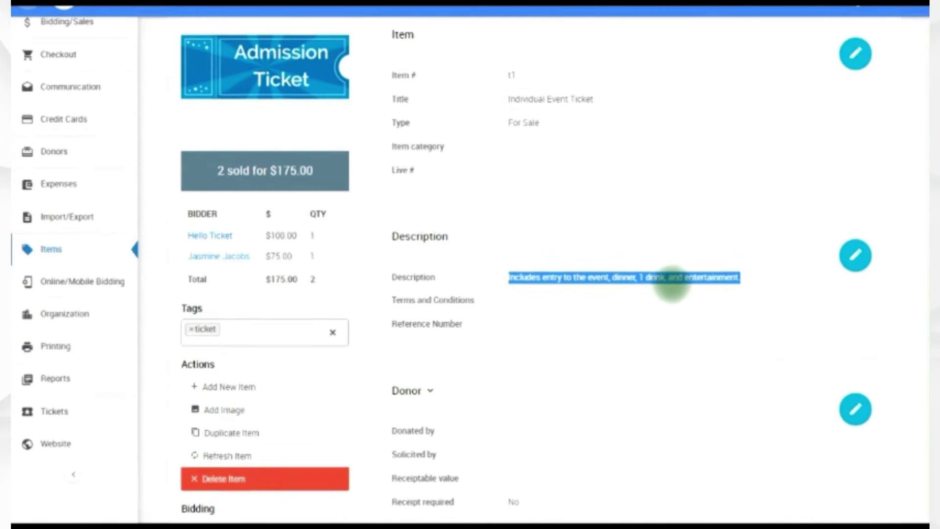
scroll(667, 278, down, 6)
scroll(671, 284, down, 3)
drag(507, 181, 562, 191)
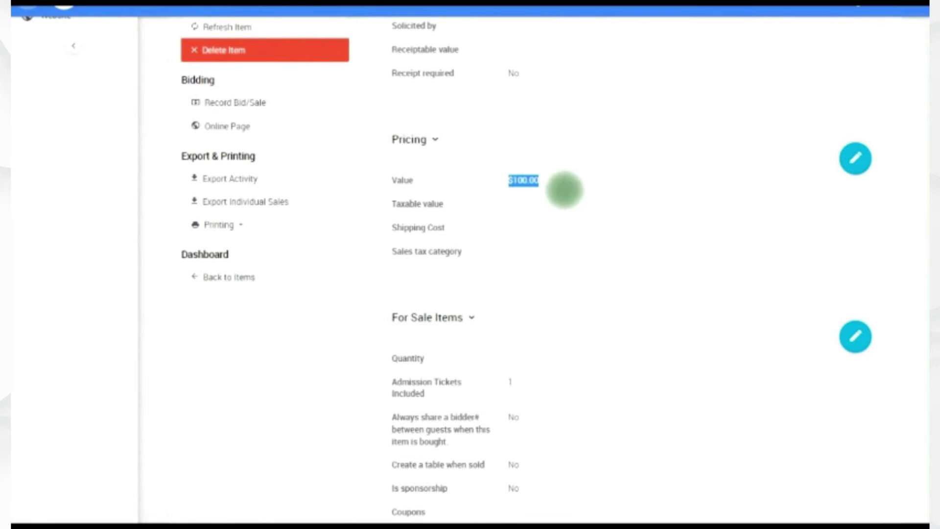
drag(497, 381, 543, 380)
scroll(562, 366, down, 3)
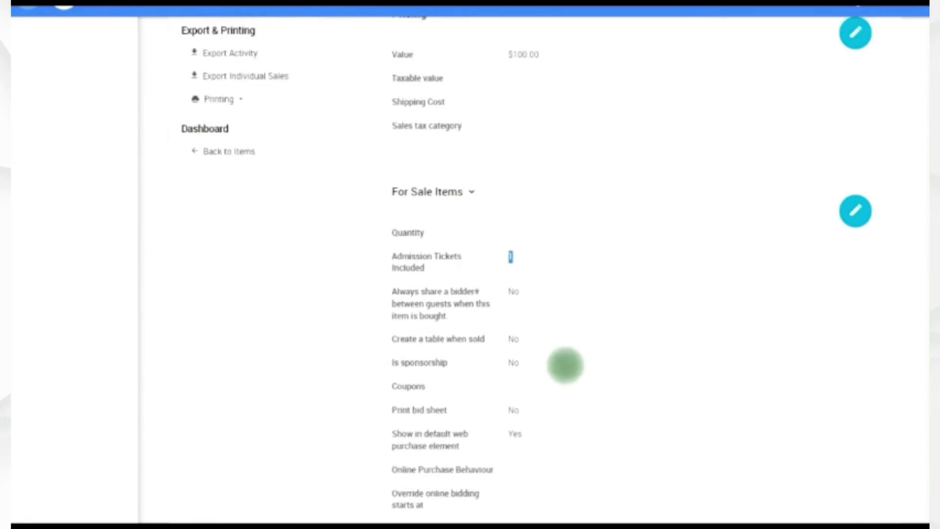
scroll(565, 365, up, 12)
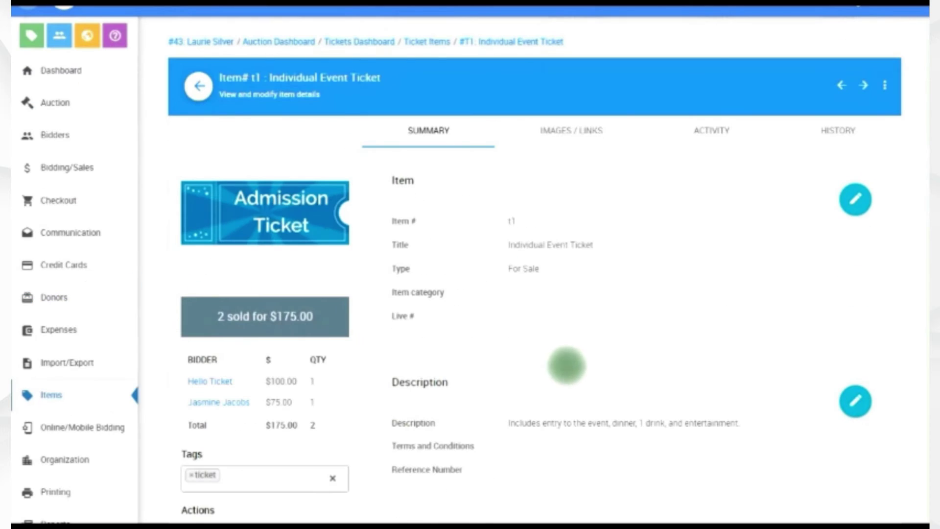
click(585, 132)
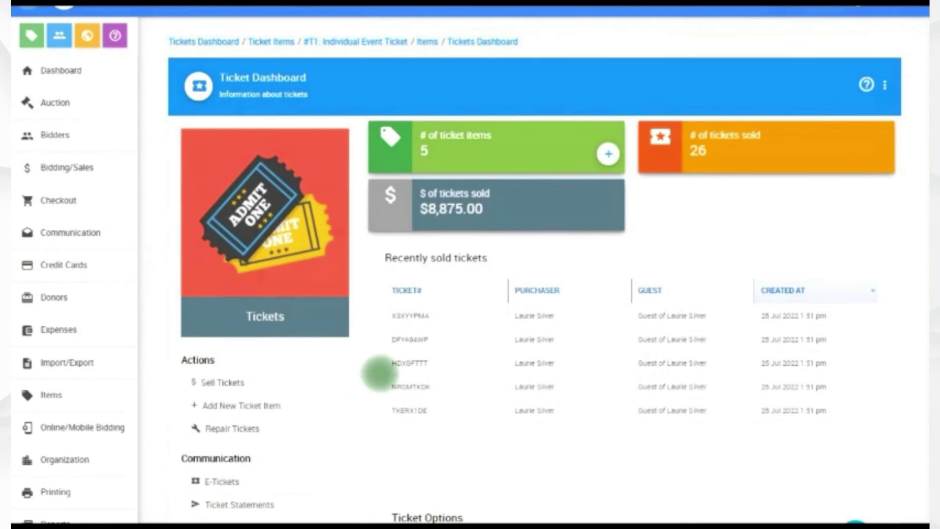
Open the Early-Bird Individual Event Ticket and review its $75.00 price and admission count.
scroll(375, 367, down, 3)
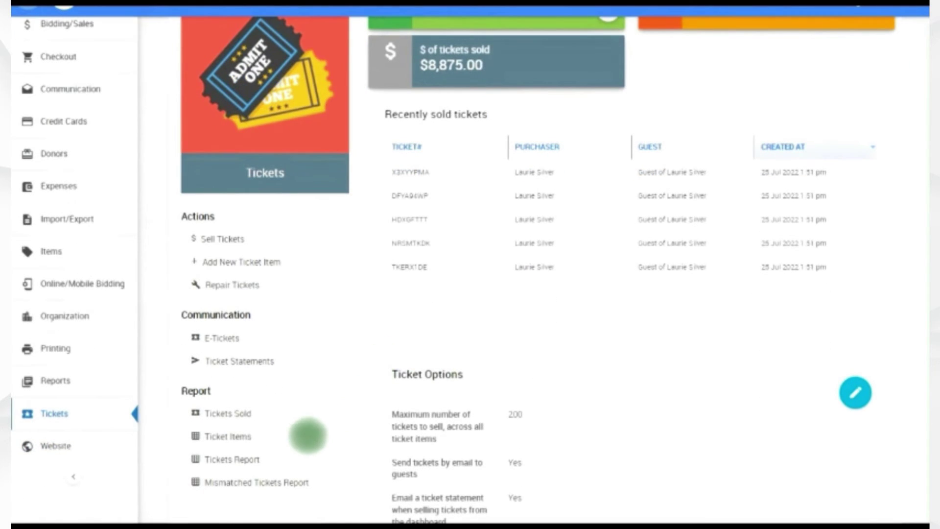
click(308, 435)
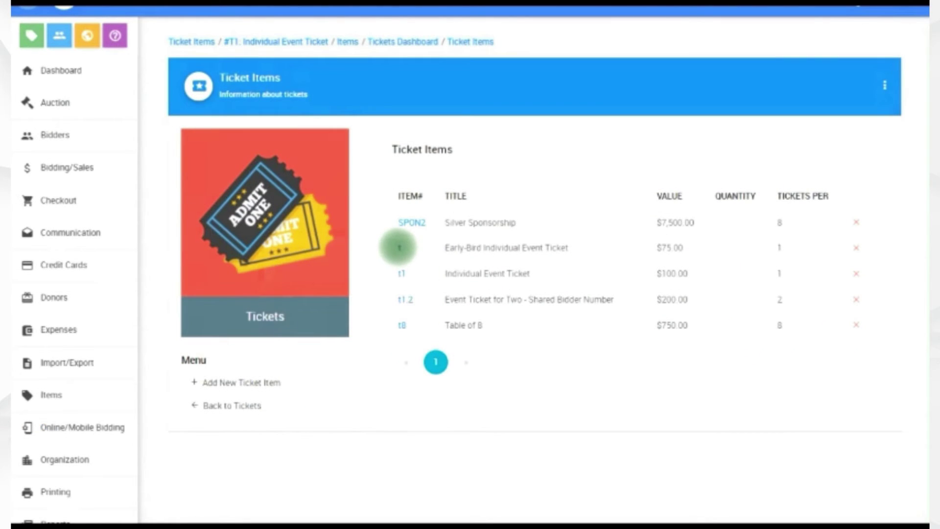
click(398, 248)
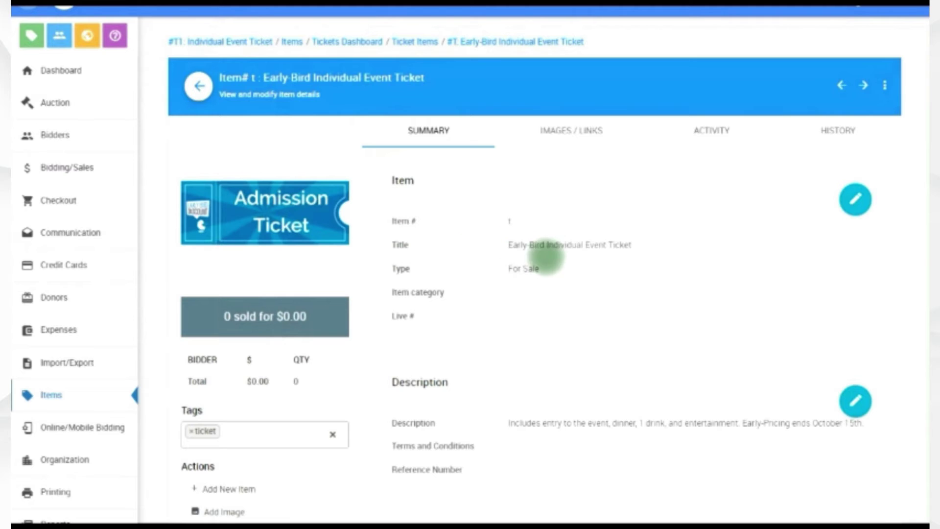
scroll(563, 250, down, 3)
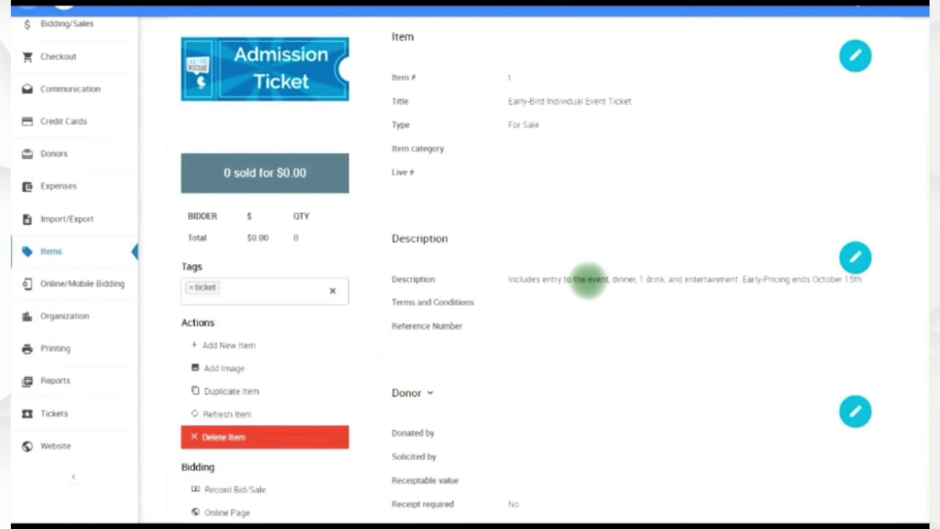
scroll(588, 280, down, 6)
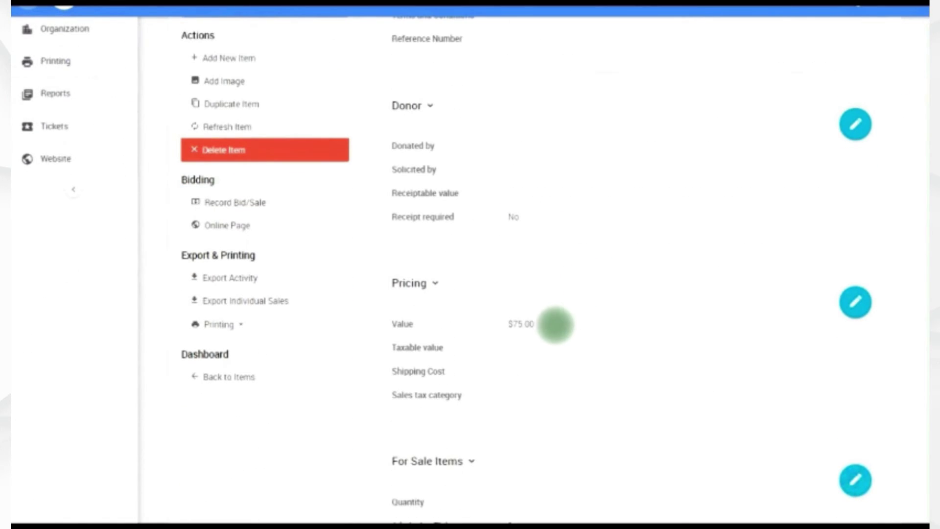
double_click(550, 327)
scroll(593, 329, down, 6)
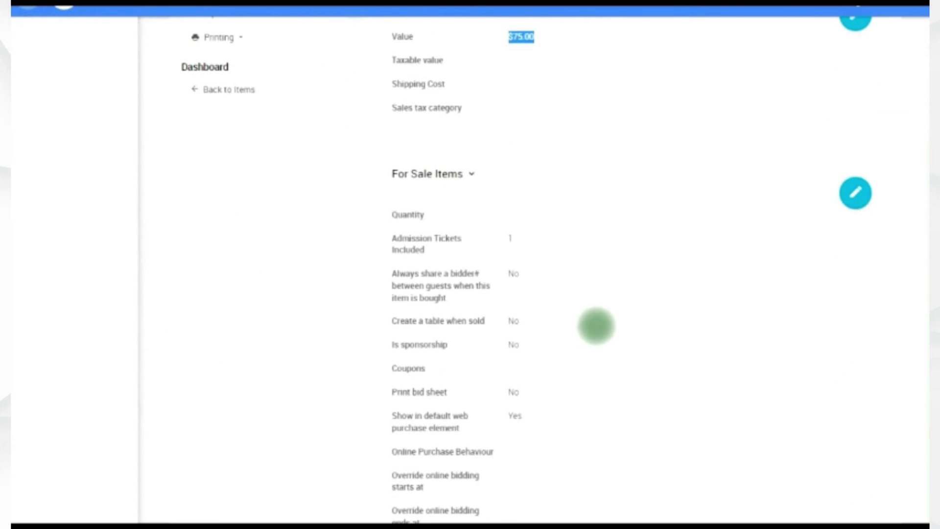
drag(526, 245, 483, 241)
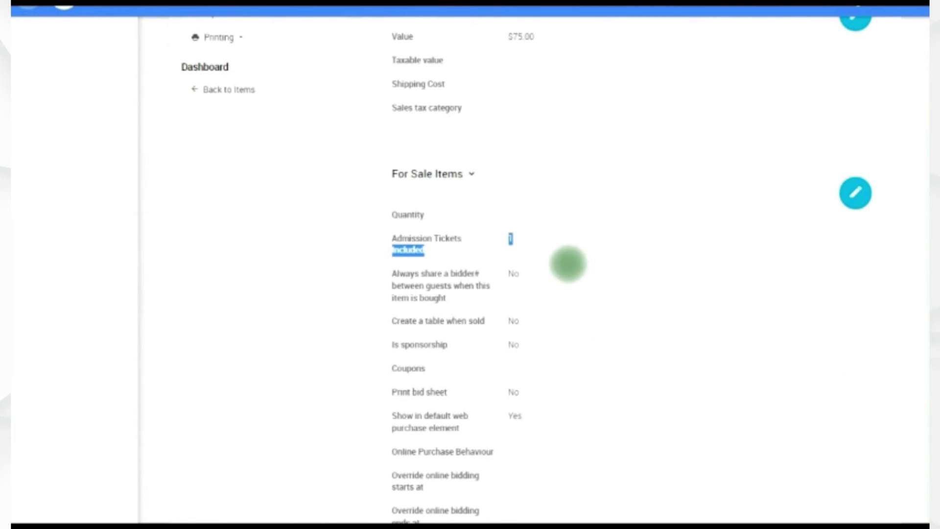
click(567, 264)
scroll(817, 239, down, 3)
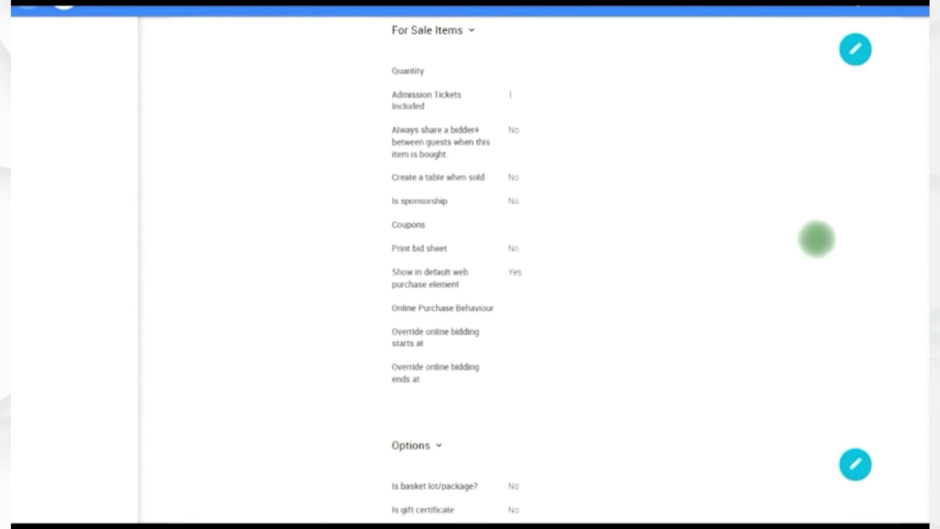
Override the online sale start and end dates so sales end 15 Oct 2022 11:59 AM.
click(855, 49)
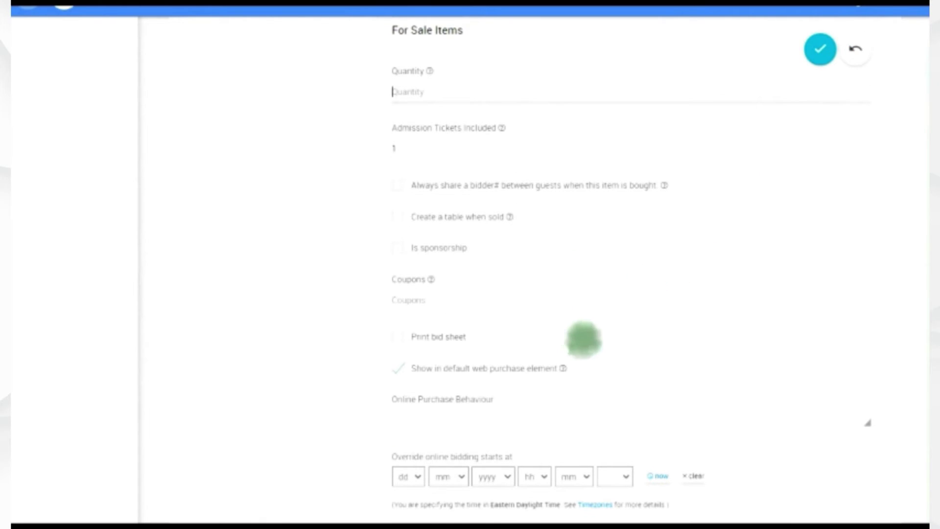
scroll(583, 339, down, 3)
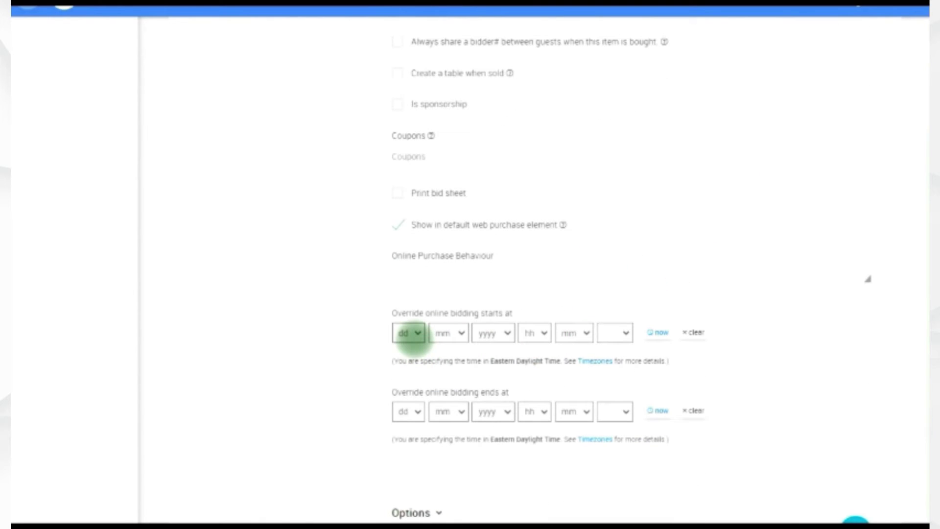
click(410, 334)
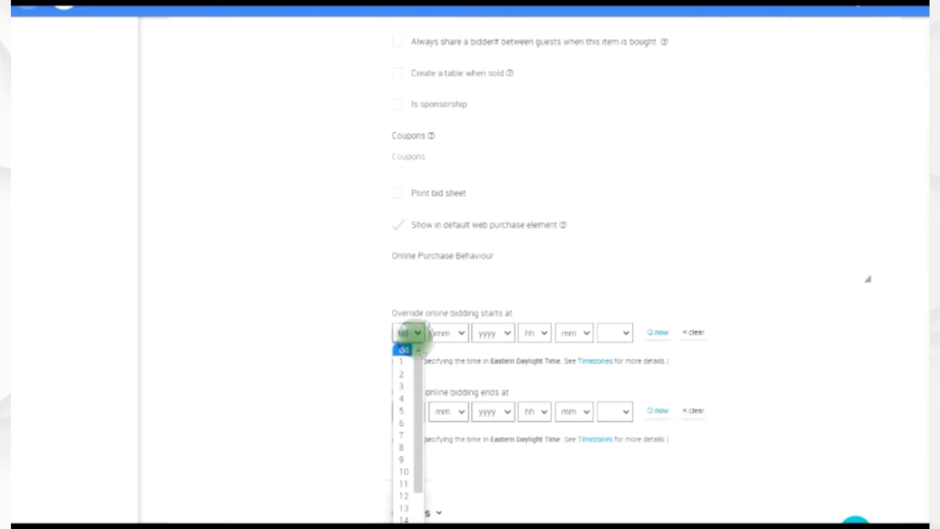
click(478, 366)
click(409, 411)
click(455, 382)
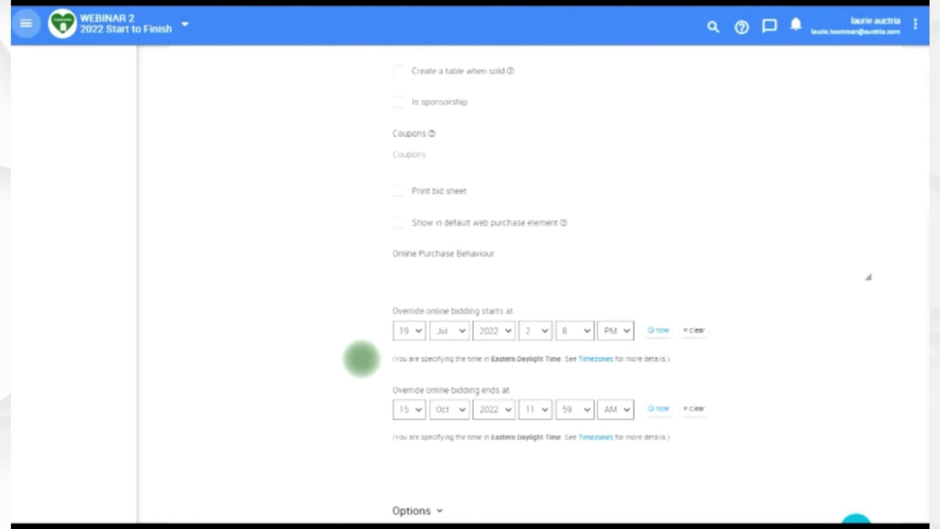
drag(388, 387, 476, 432)
click(820, 397)
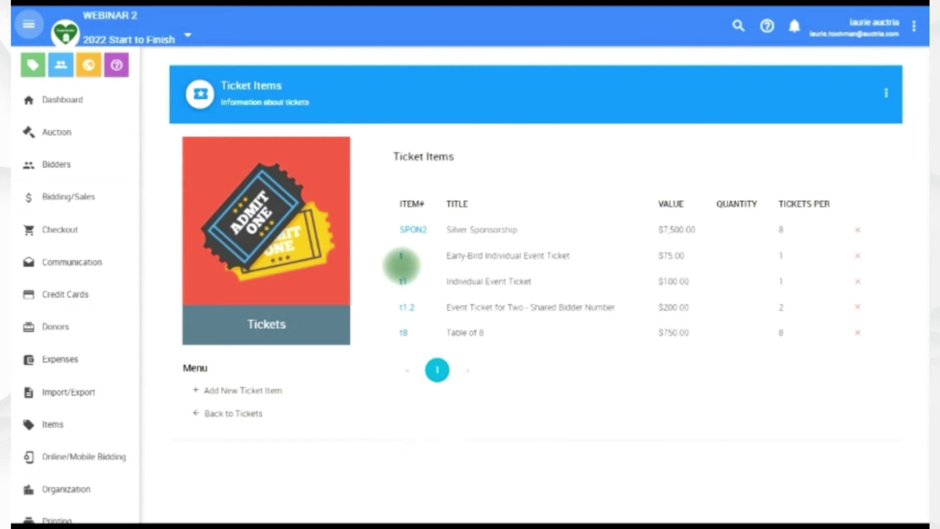
Open the Event Ticket for Two – Shared Bidder Number and review its title and summary fields.
click(404, 306)
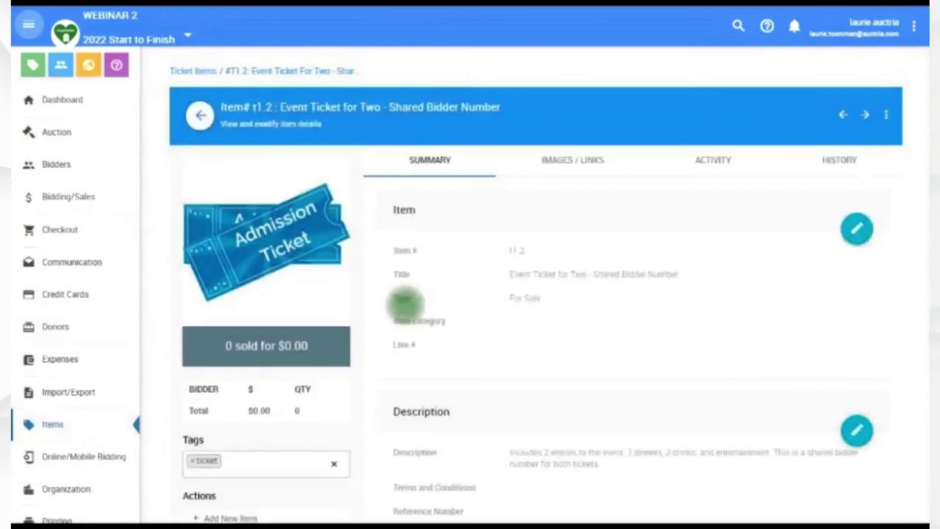
drag(498, 272, 704, 270)
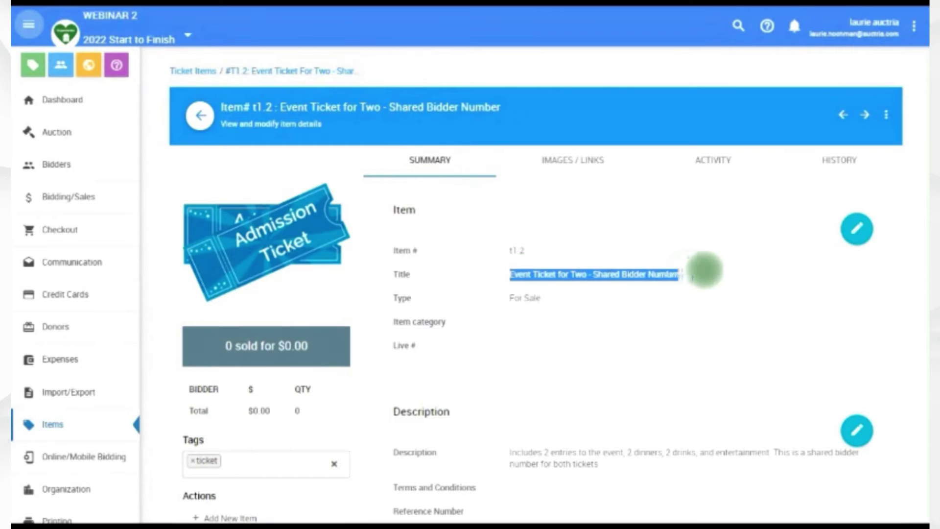
scroll(636, 275, down, 3)
drag(507, 307, 665, 308)
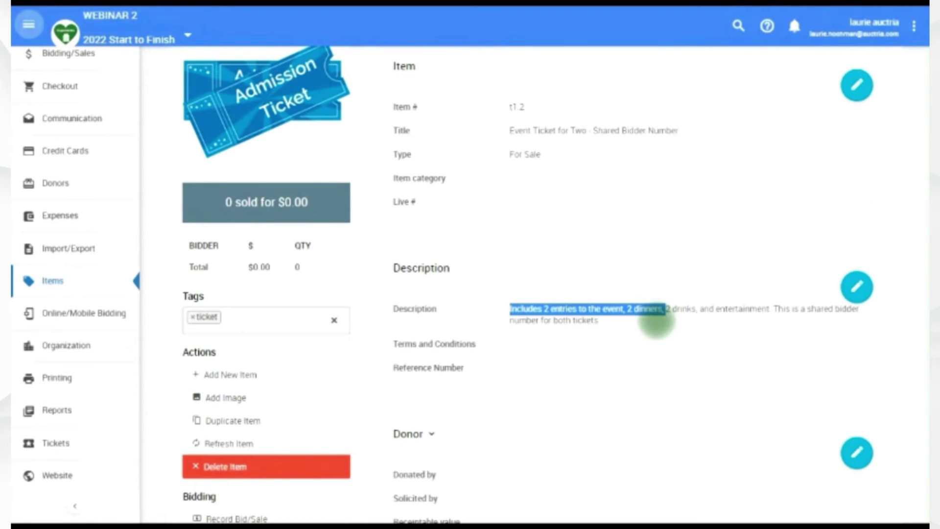
scroll(656, 321, down, 6)
drag(504, 365, 553, 362)
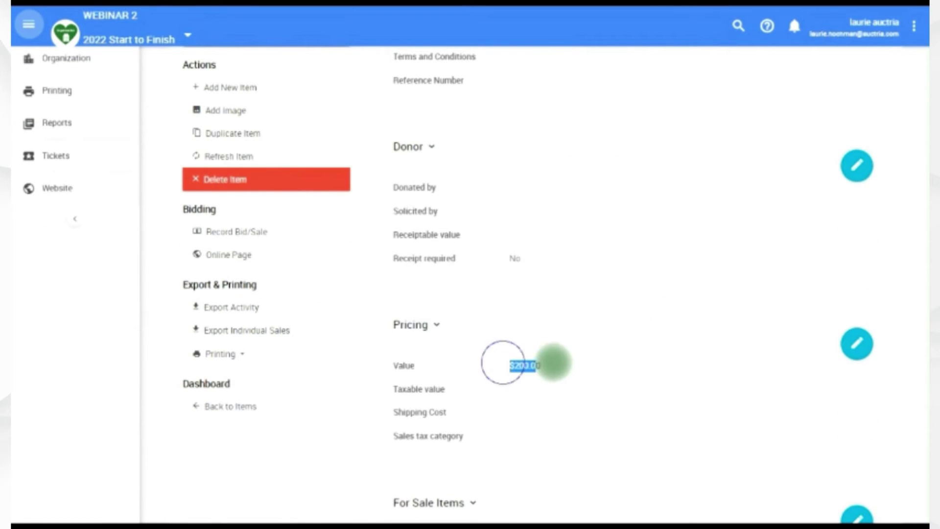
scroll(577, 360, down, 6)
drag(498, 275, 550, 279)
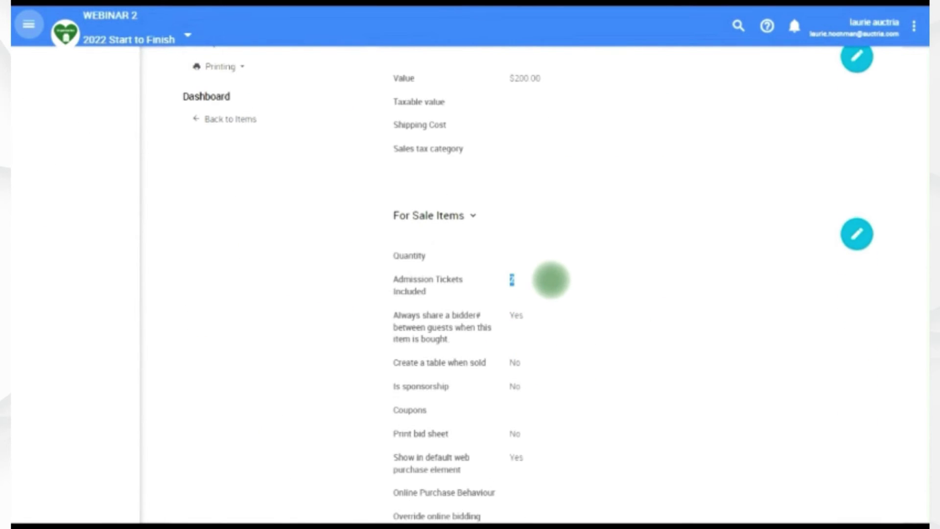
Save its For Sale settings of 2 tickets sharing one bidder number, then view its images.
click(547, 303)
click(857, 233)
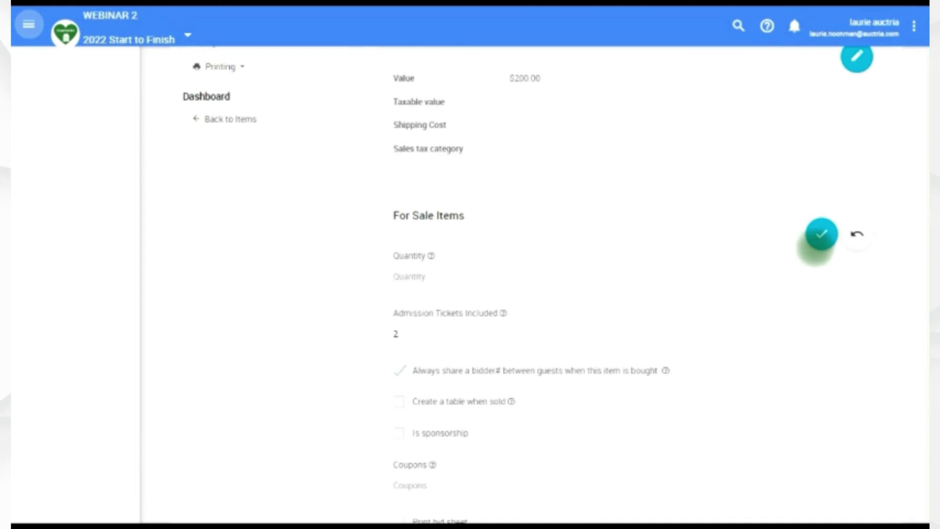
click(821, 234)
scroll(814, 212, down, 1)
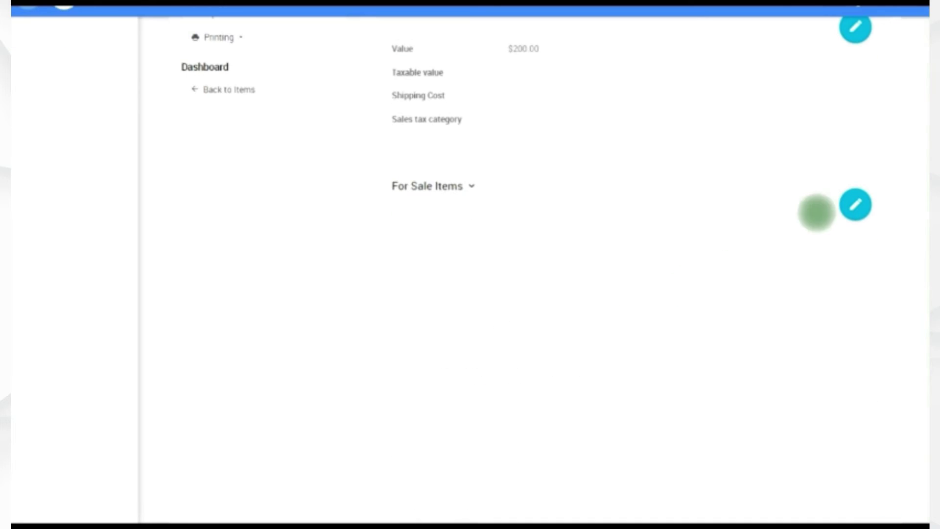
scroll(355, 361, up, 10)
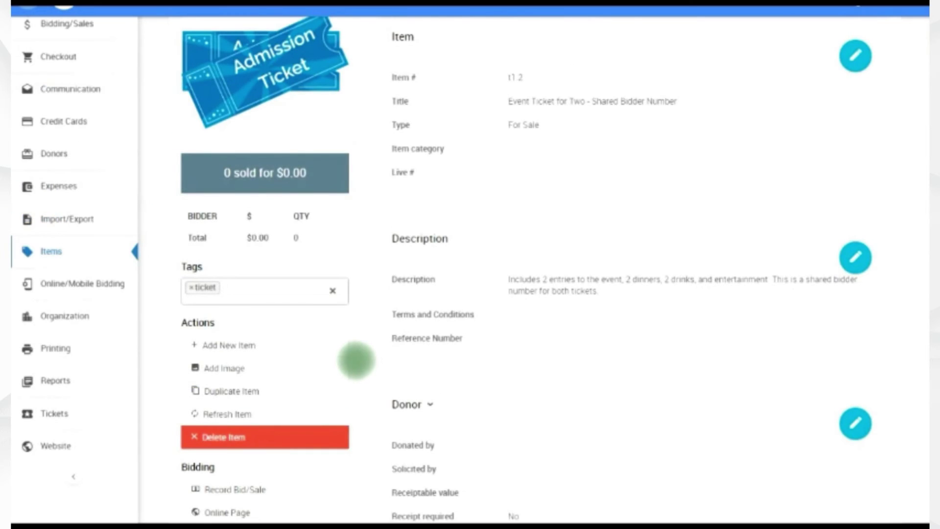
scroll(355, 360, up, 3)
click(562, 132)
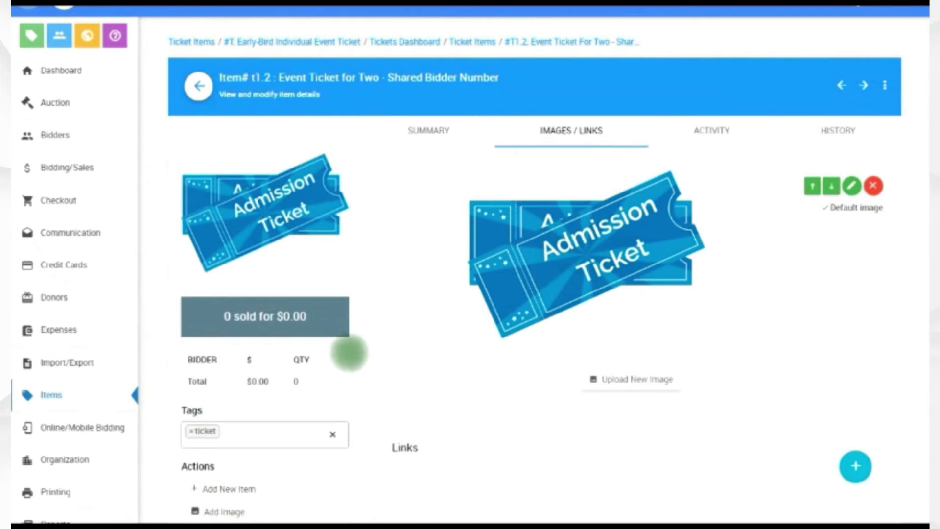
Go to the event's Ticket Dashboard via Tickets in the sidebar.
scroll(162, 405, down, 5)
click(126, 413)
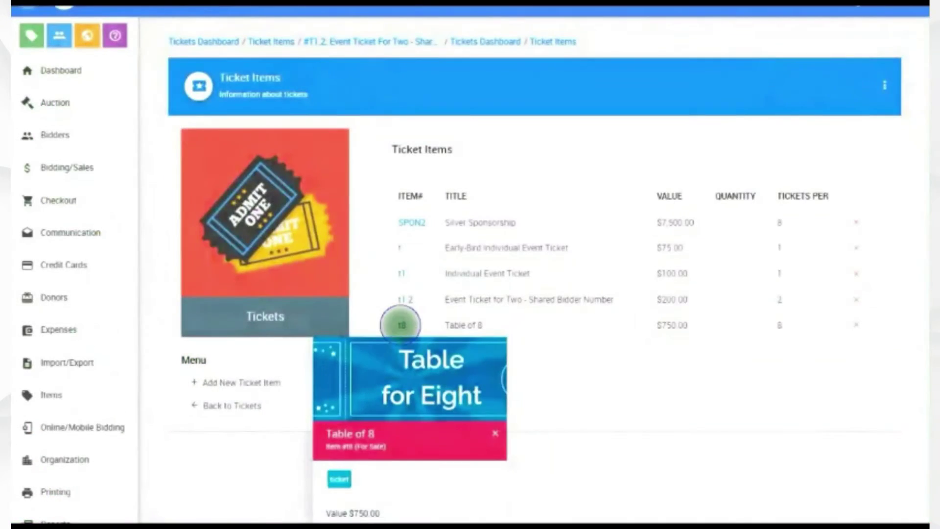
Open the Table of 8 ticket and save its pricing with a $750.00 value.
click(399, 321)
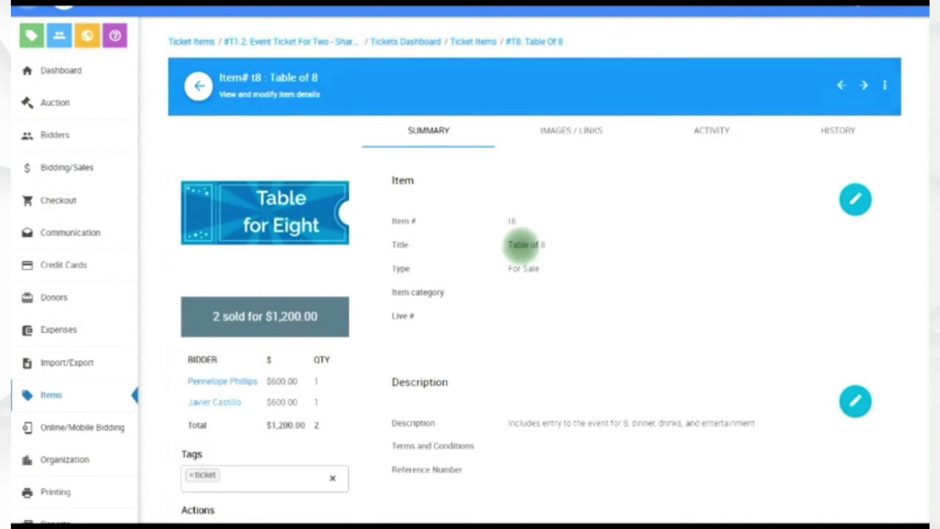
drag(495, 218, 556, 219)
scroll(631, 262, down, 3)
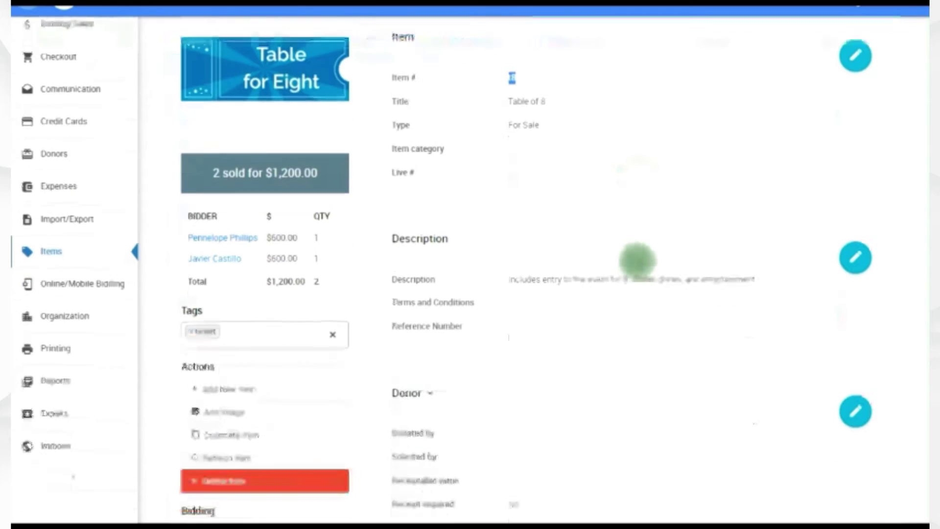
drag(622, 279, 745, 274)
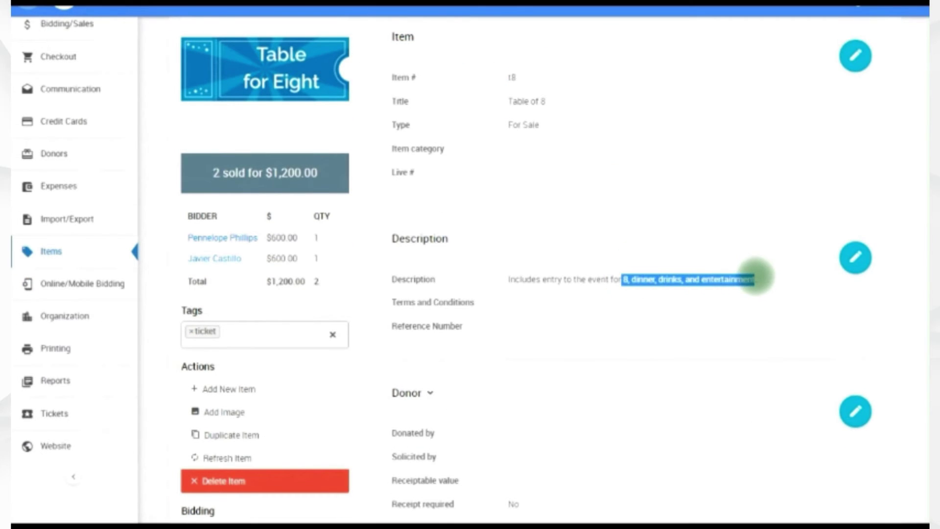
scroll(754, 273, down, 6)
scroll(764, 264, down, 3)
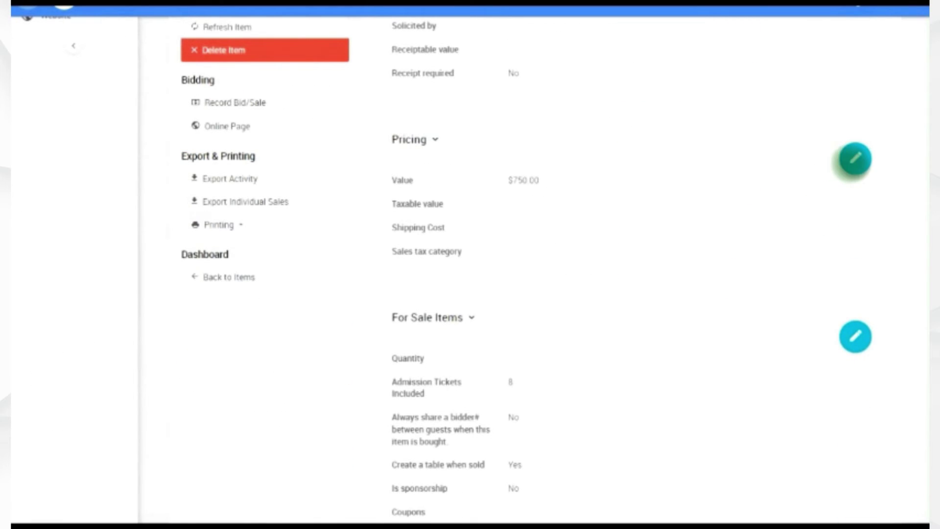
click(854, 159)
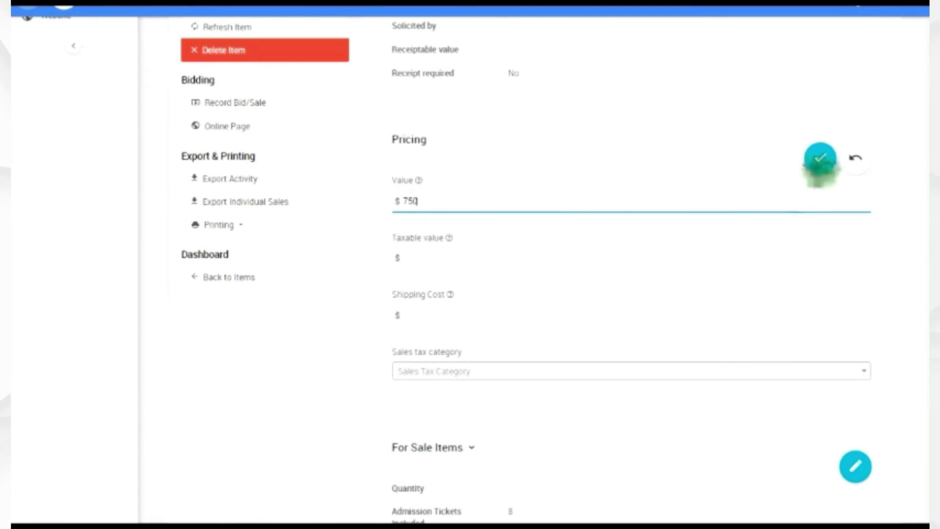
click(820, 159)
Set its For Sale Items to 8 admission tickets and create a table when sold.
scroll(671, 303, down, 3)
click(855, 192)
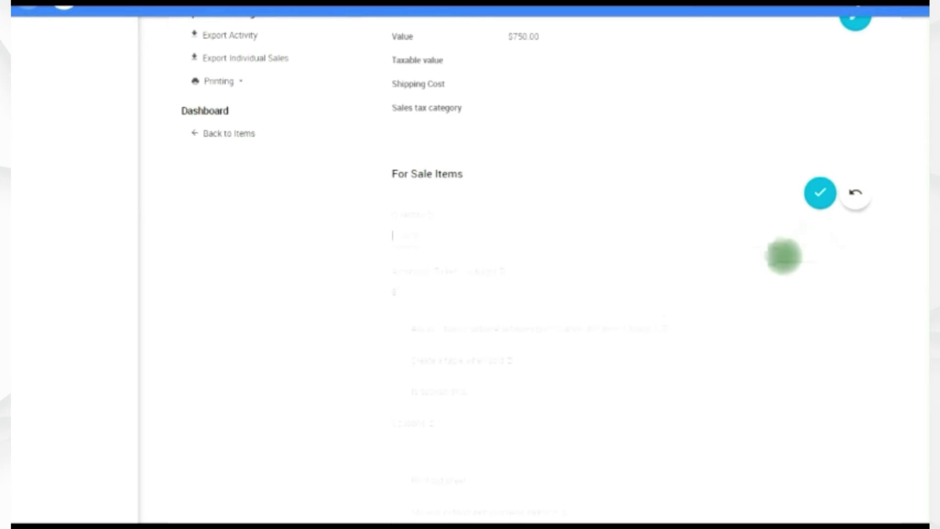
drag(426, 290, 377, 291)
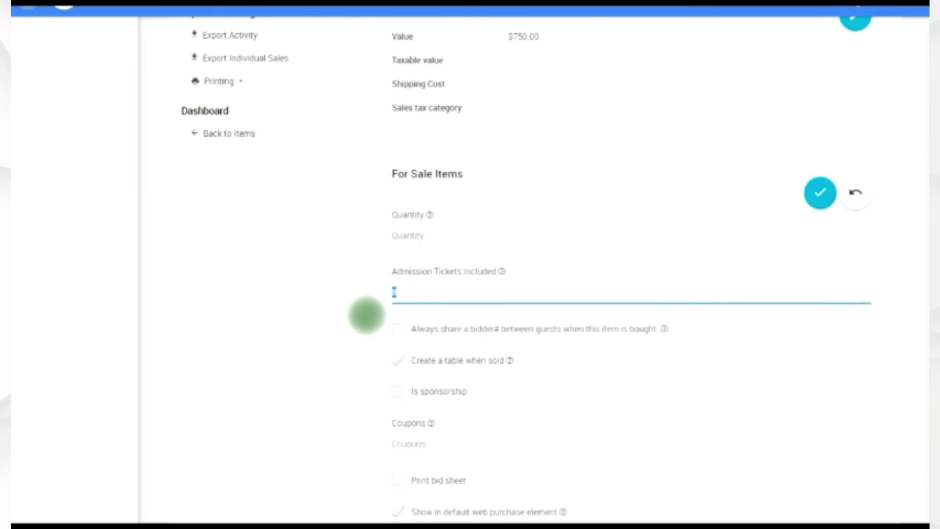
scroll(367, 314, down, 3)
click(394, 217)
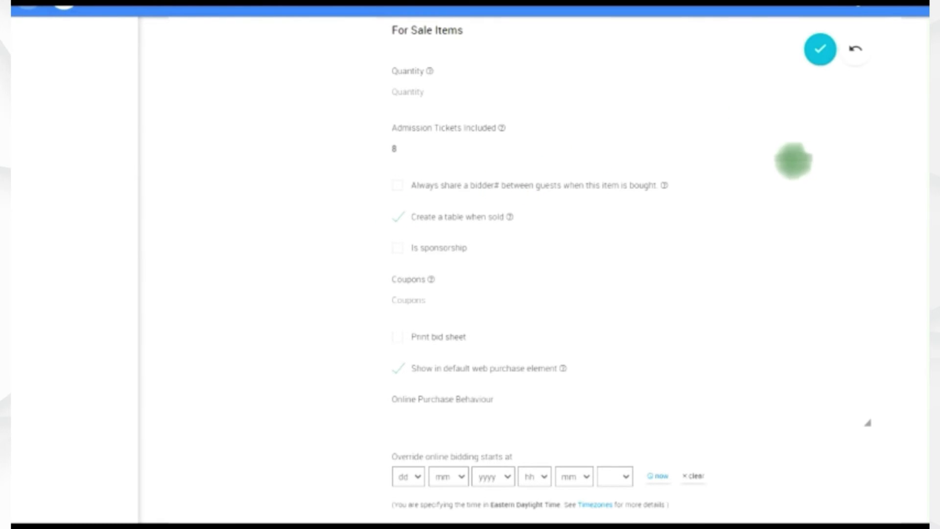
scroll(808, 206, up, 5)
click(820, 338)
scroll(361, 279, up, 10)
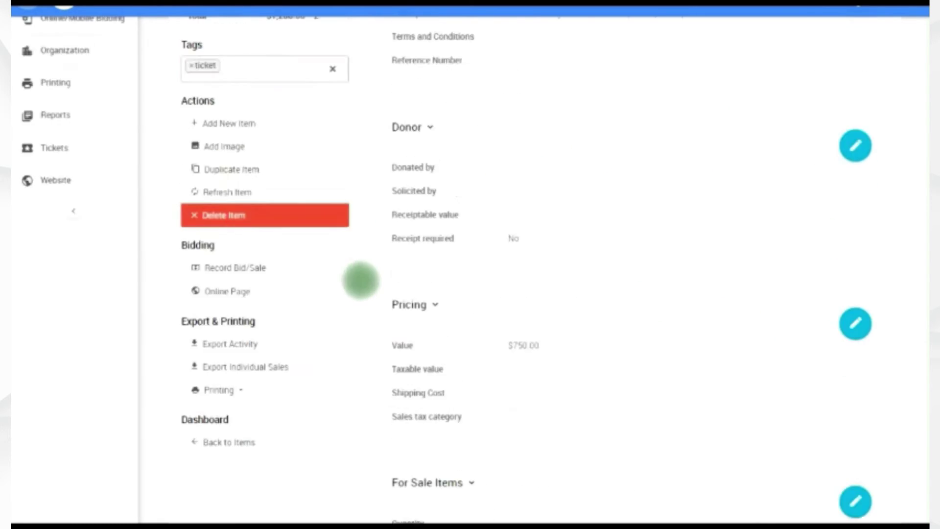
scroll(126, 394, down, 3)
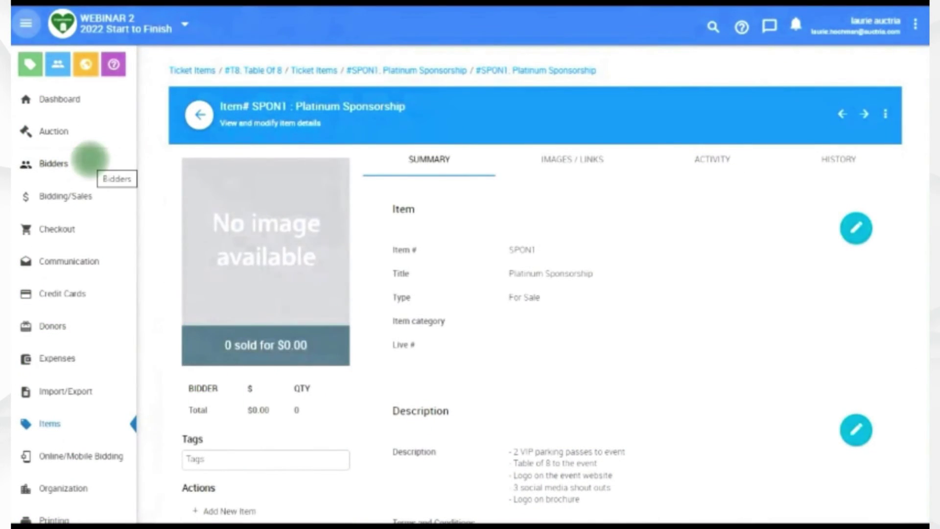
Open the Bidder Registration settings from the bidder dashboard.
click(89, 157)
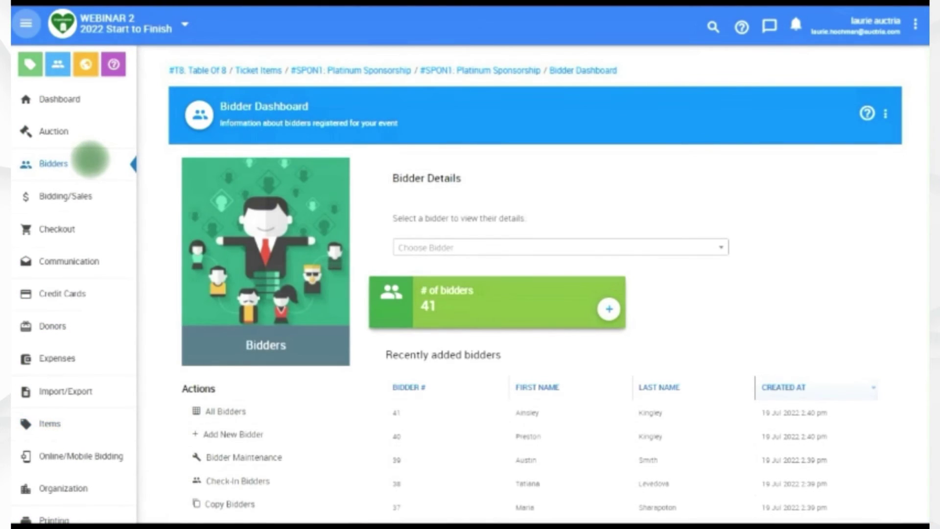
scroll(154, 257, down, 3)
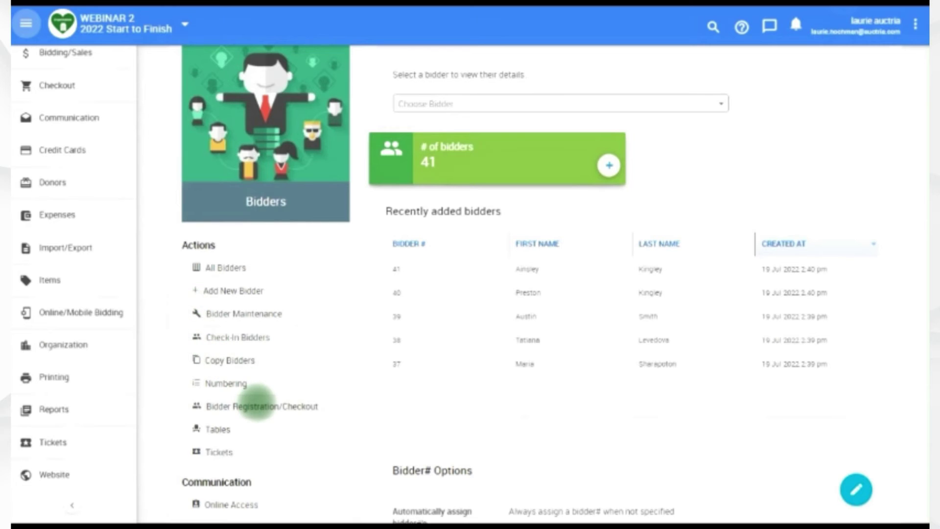
click(257, 405)
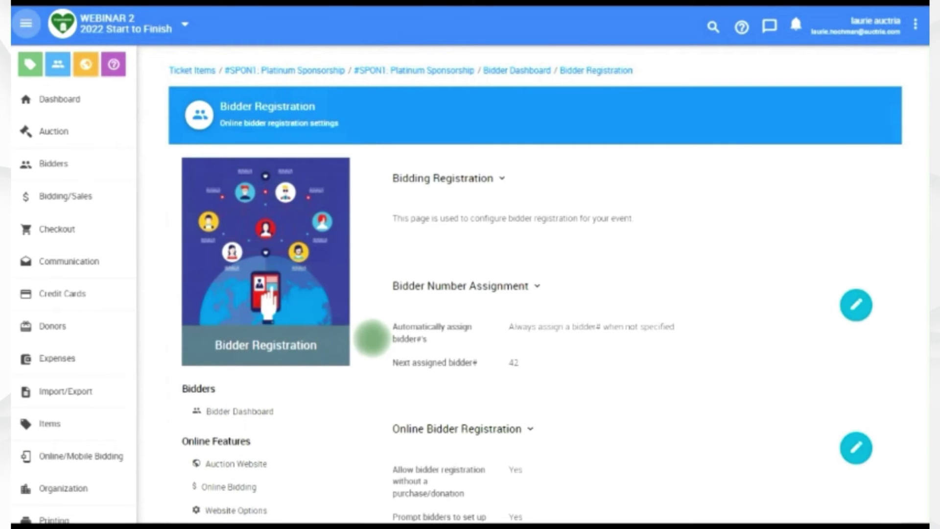
scroll(371, 337, down, 12)
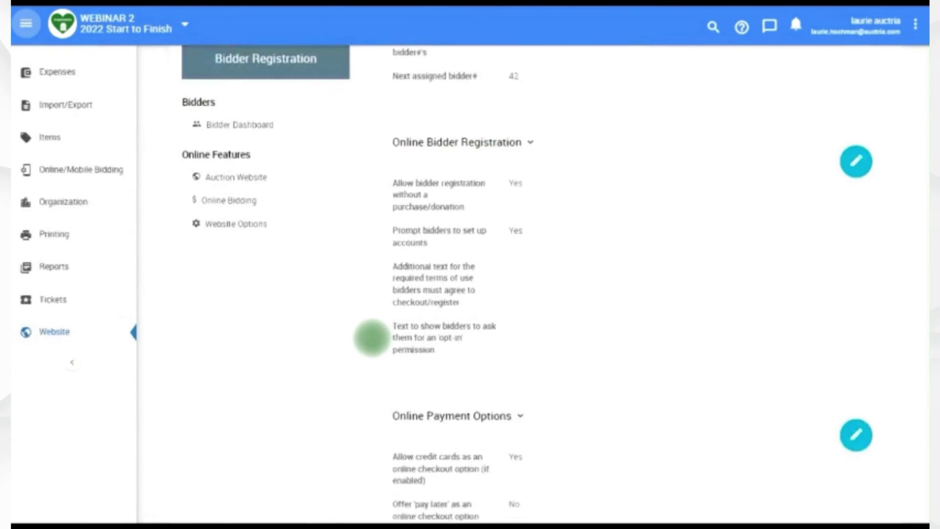
scroll(371, 338, down, 3)
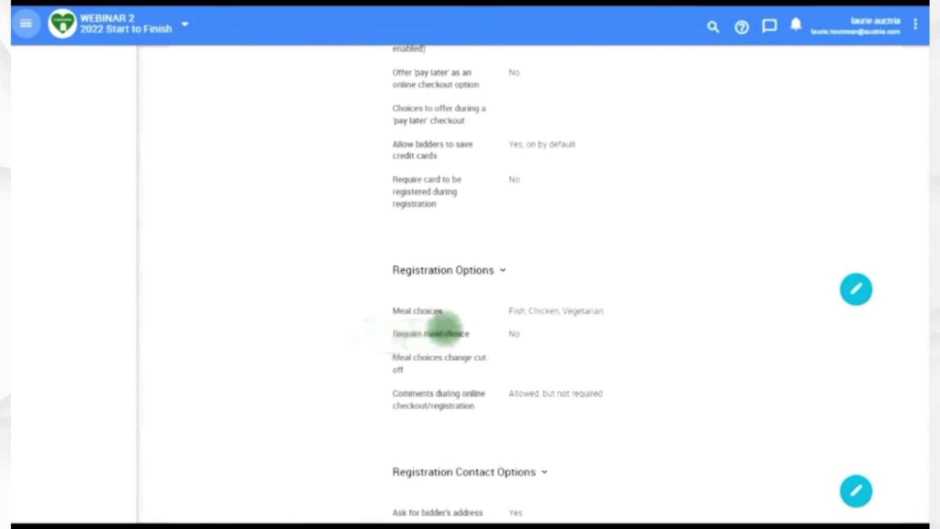
Keep Fish, Chicken, Vegetarian meal choices, set checkout comments to 'Allowed, but not required', and save.
click(855, 290)
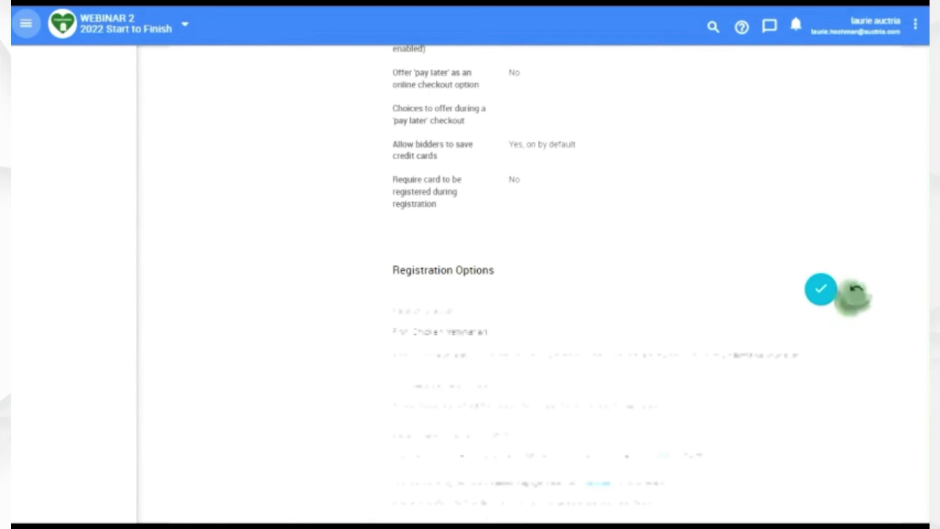
scroll(660, 327, down, 3)
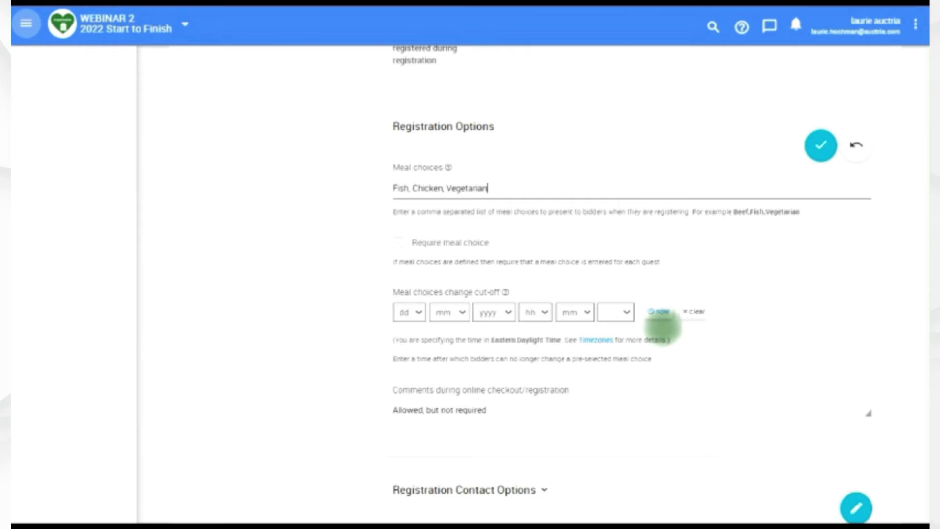
click(397, 242)
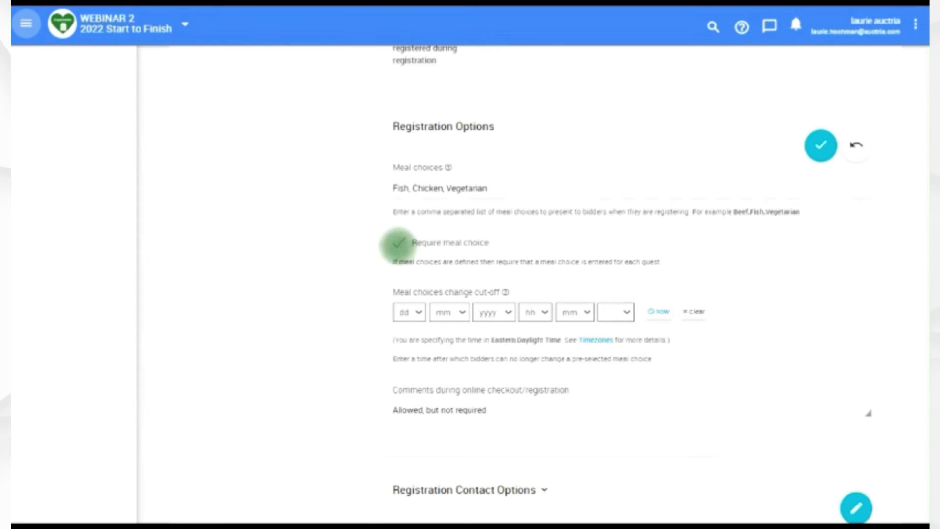
click(559, 408)
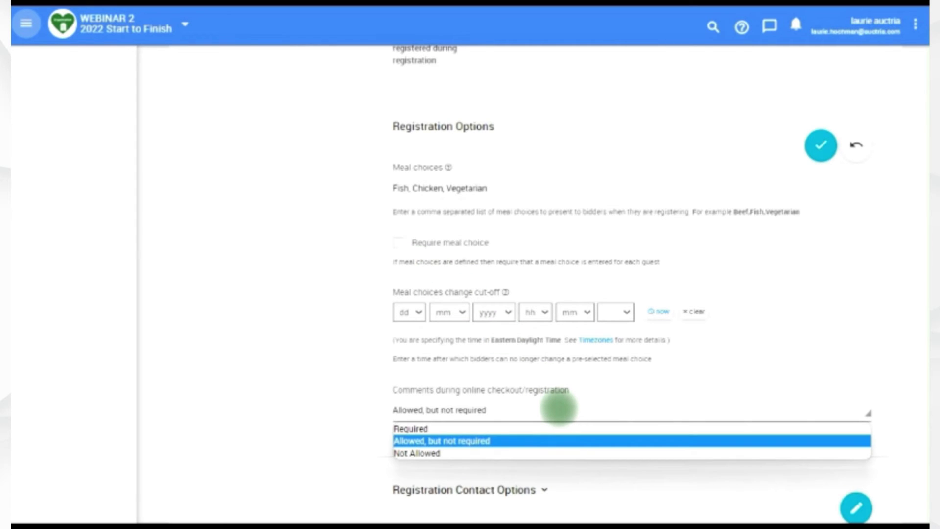
click(558, 407)
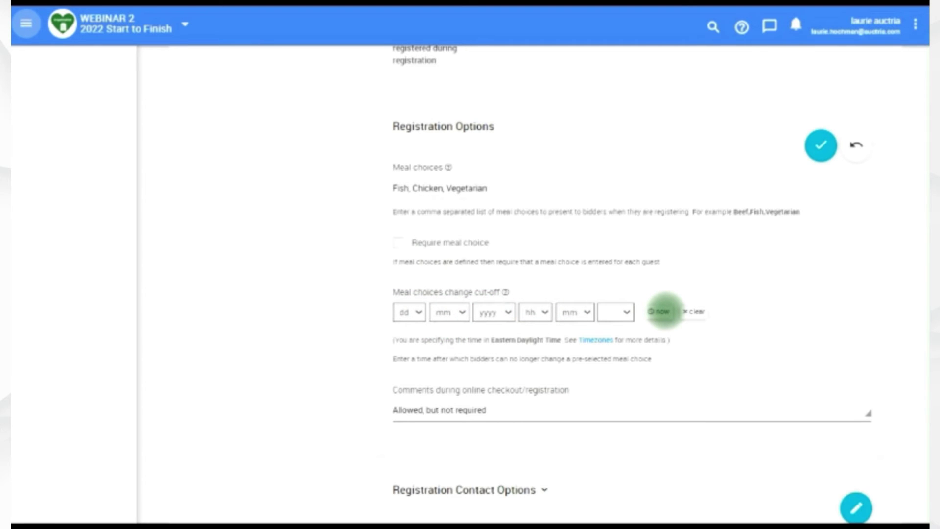
click(820, 146)
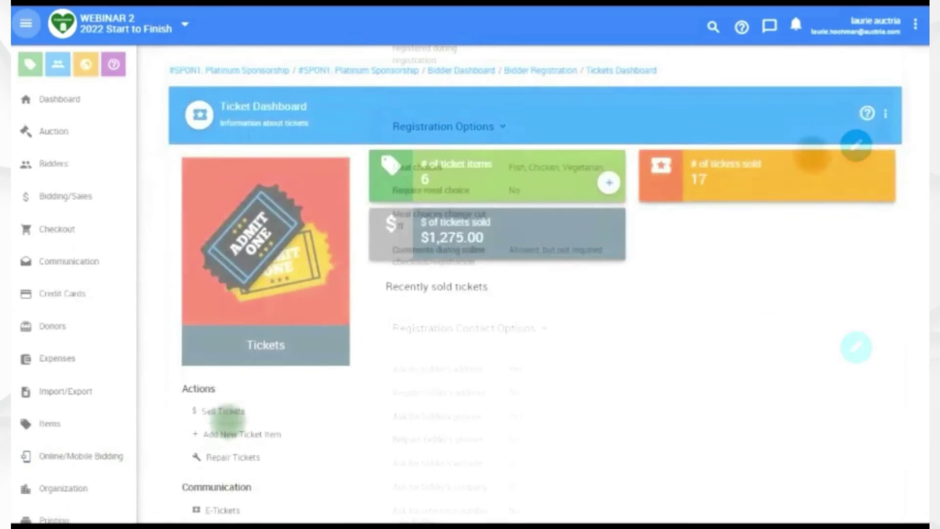
Open the Purchased Tickets report and add the Comments column.
scroll(326, 380, down, 6)
click(310, 364)
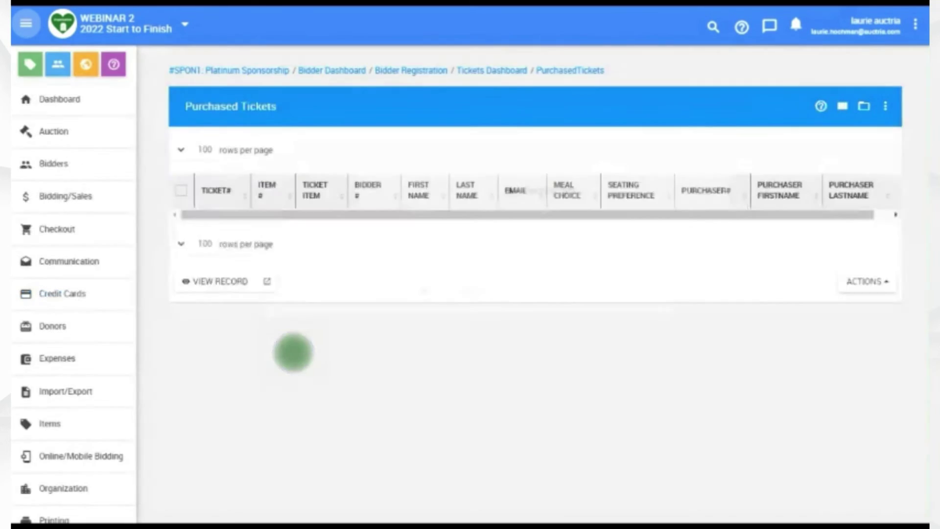
click(885, 106)
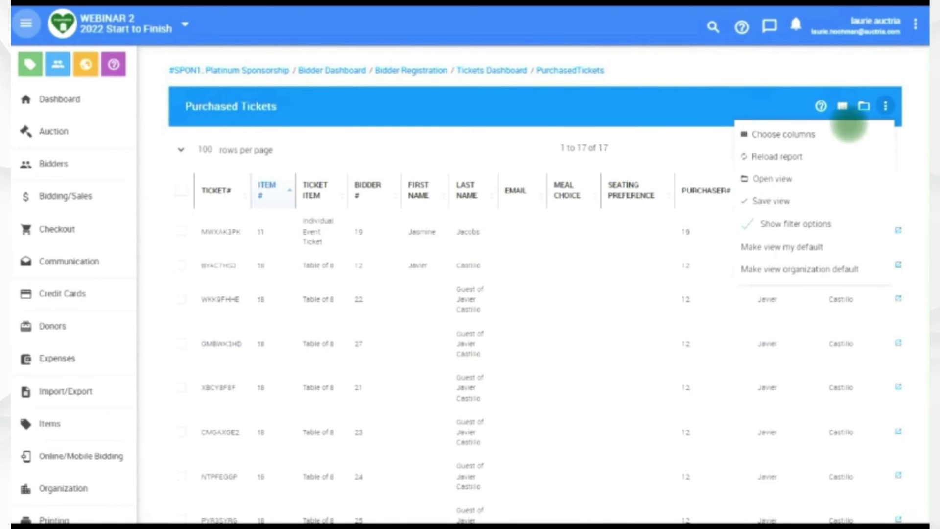
click(799, 133)
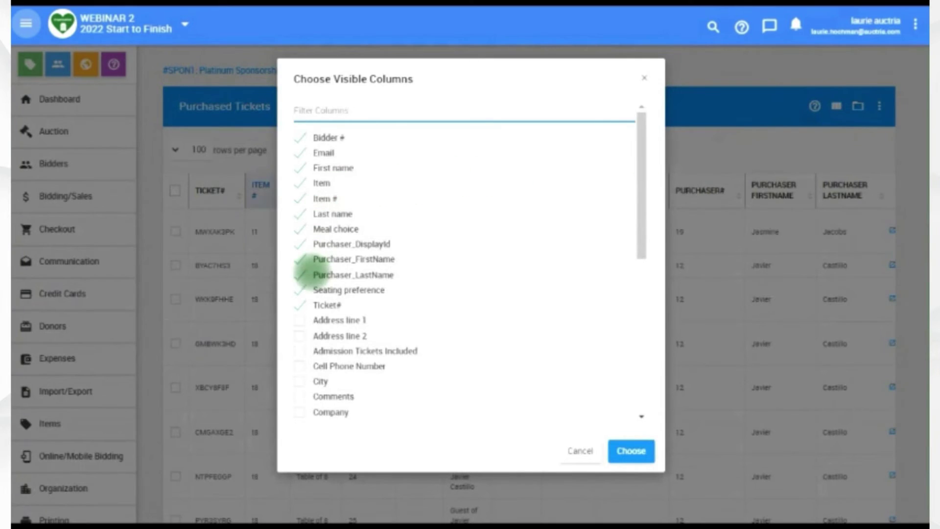
scroll(300, 309, down, 3)
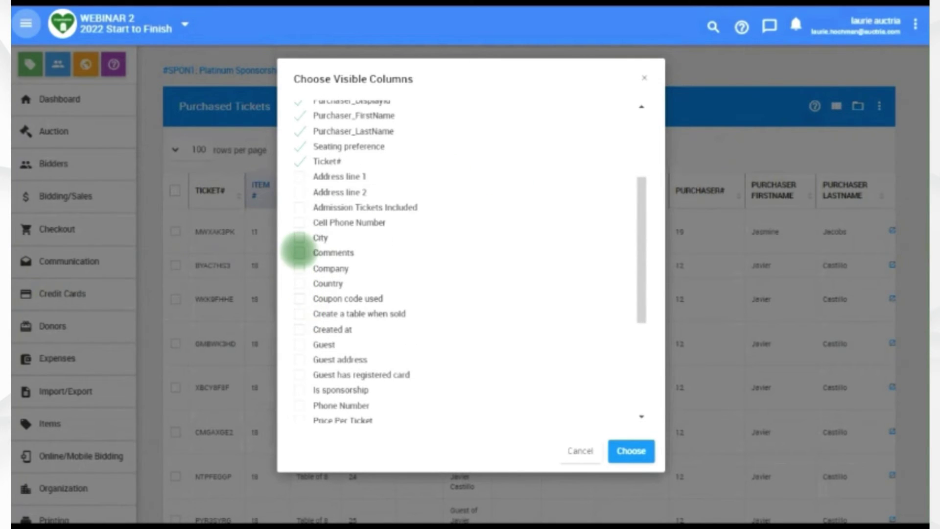
click(299, 252)
scroll(306, 293, up, 5)
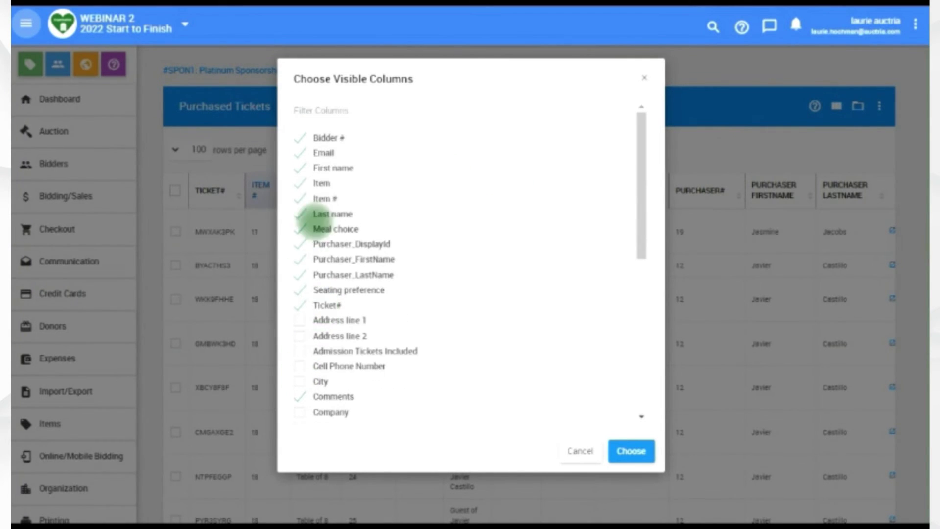
Drop the Email, First name and Purchaser_FirstName columns, apply, and sort by Last Name.
click(300, 152)
click(299, 168)
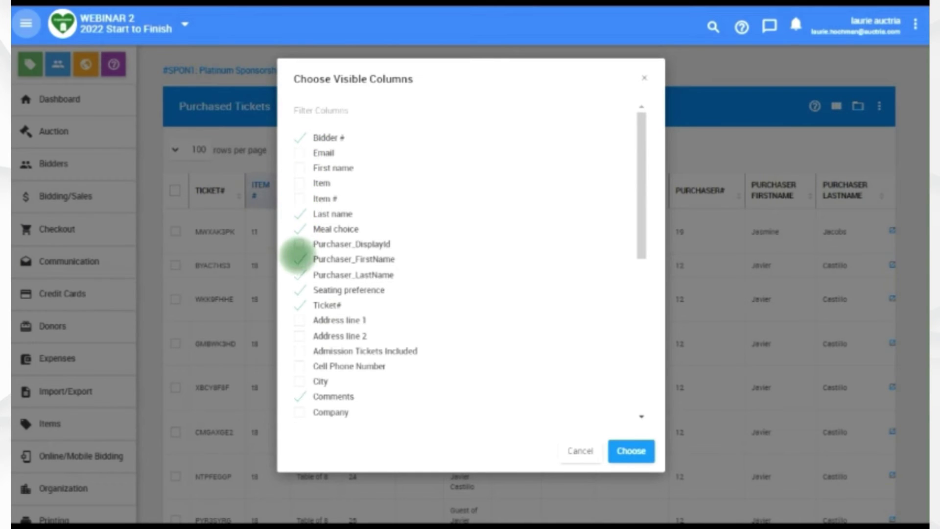
click(298, 274)
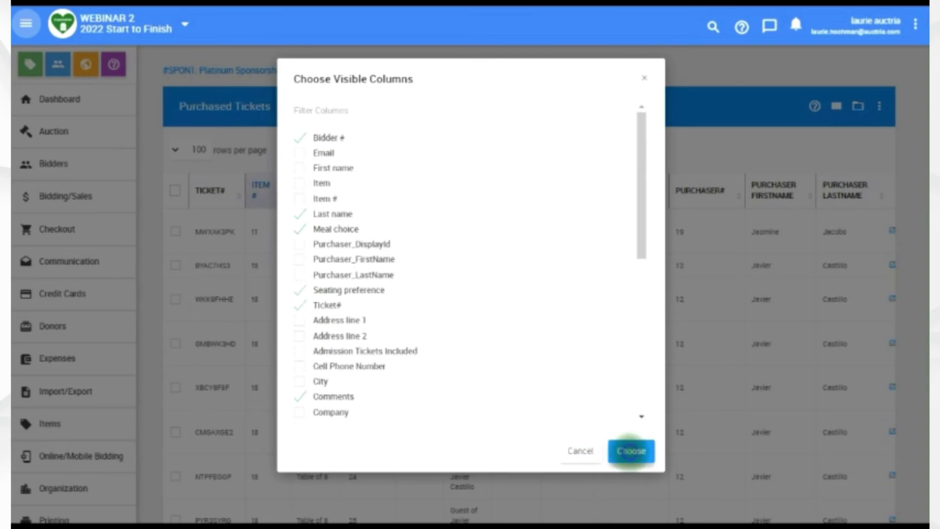
click(631, 450)
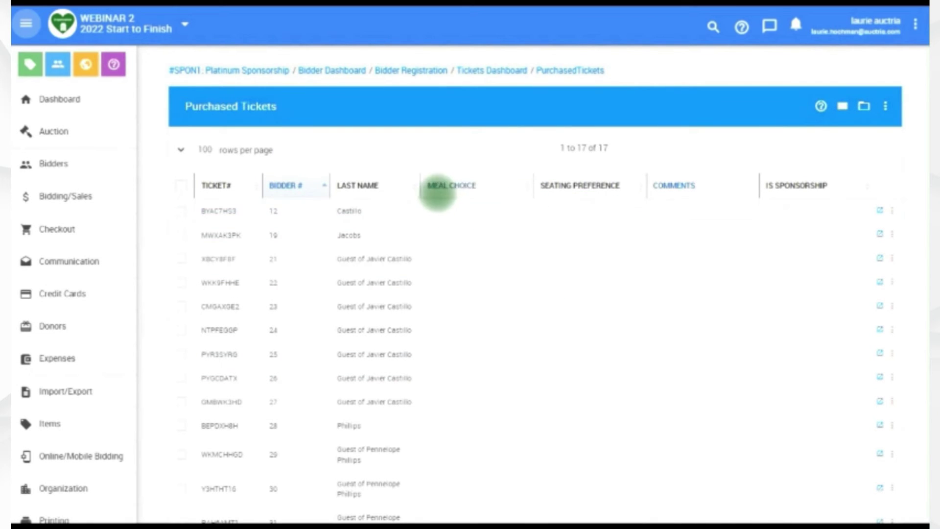
click(386, 186)
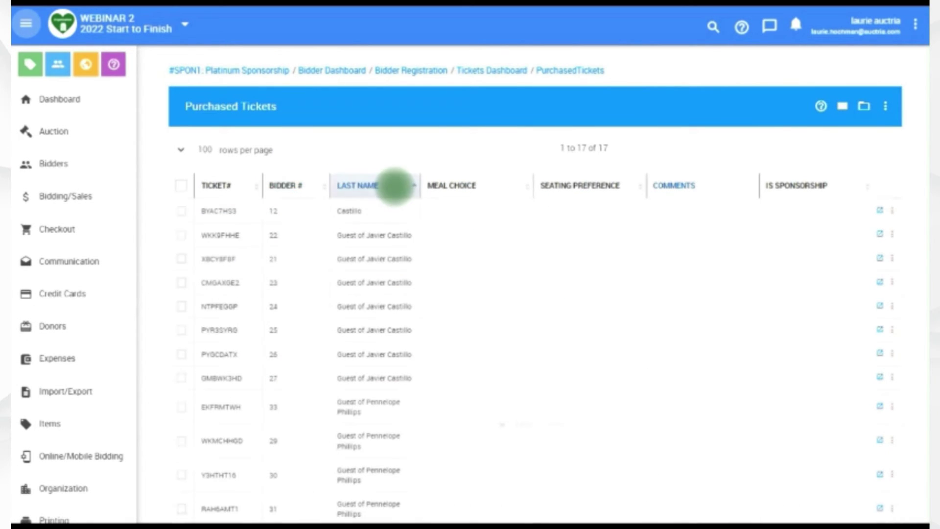
drag(928, 129, 927, 279)
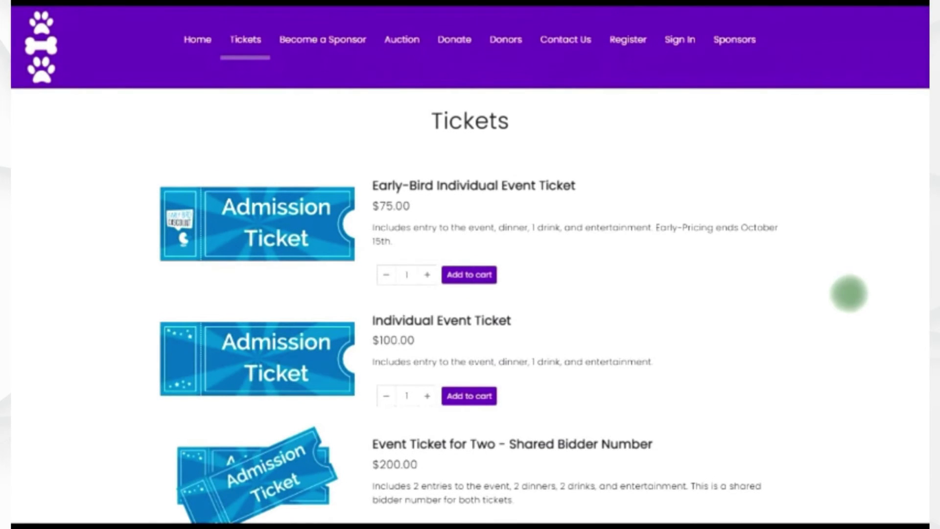
Add the Early-Bird ticket to the cart and continue through contact details without creating an account.
click(471, 275)
click(478, 277)
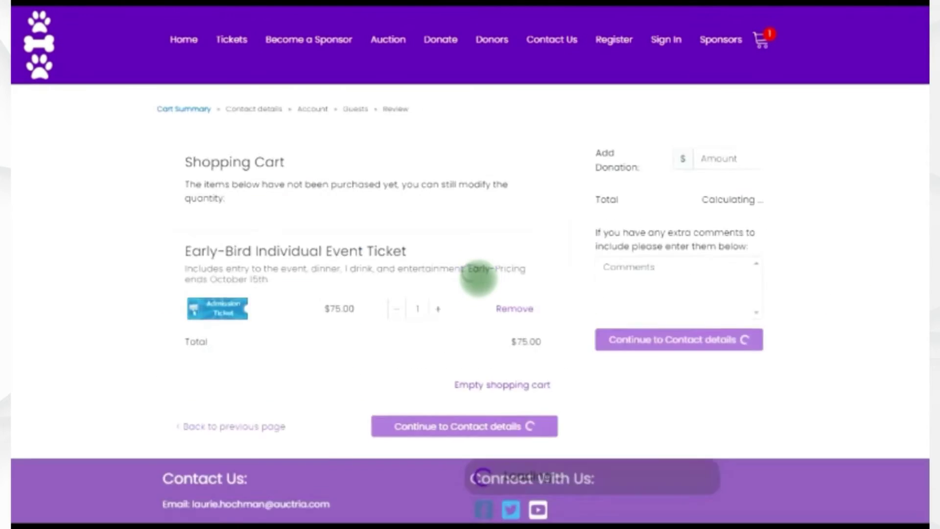
click(475, 423)
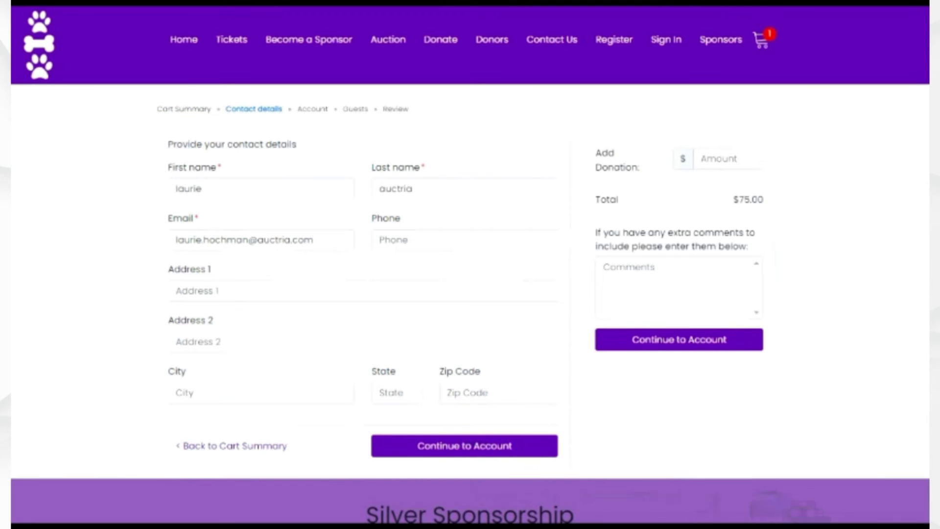
click(460, 445)
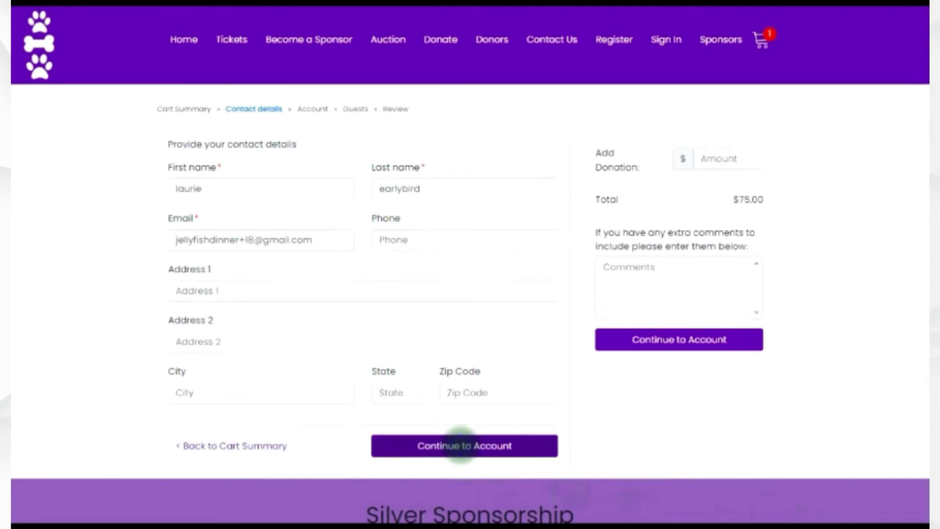
click(375, 304)
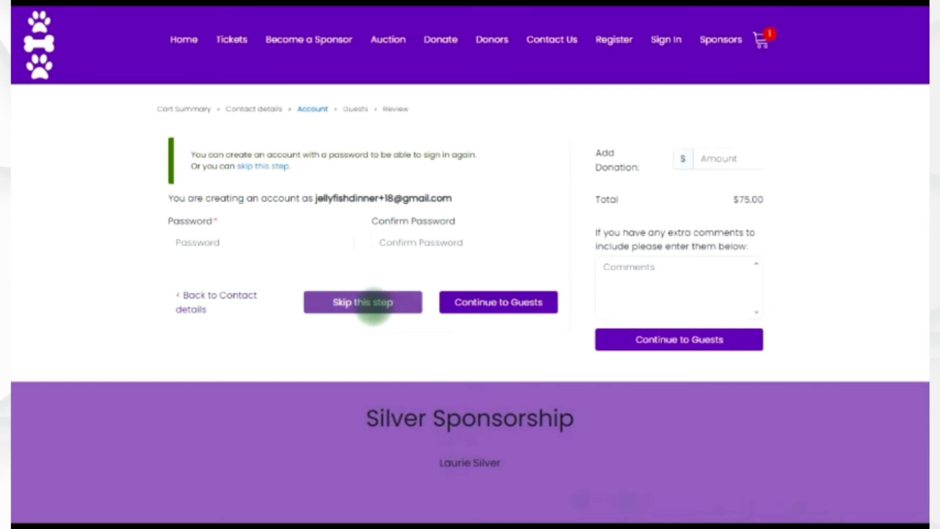
Assign the ticket to yourself with Fish, cover the $2.74 fee, accept terms, and pay by credit card.
click(314, 228)
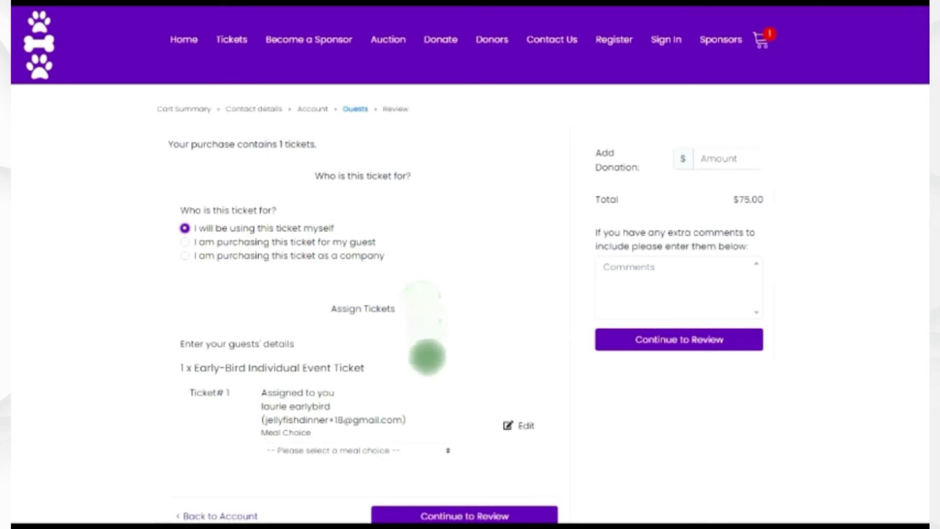
click(375, 449)
click(374, 477)
click(451, 487)
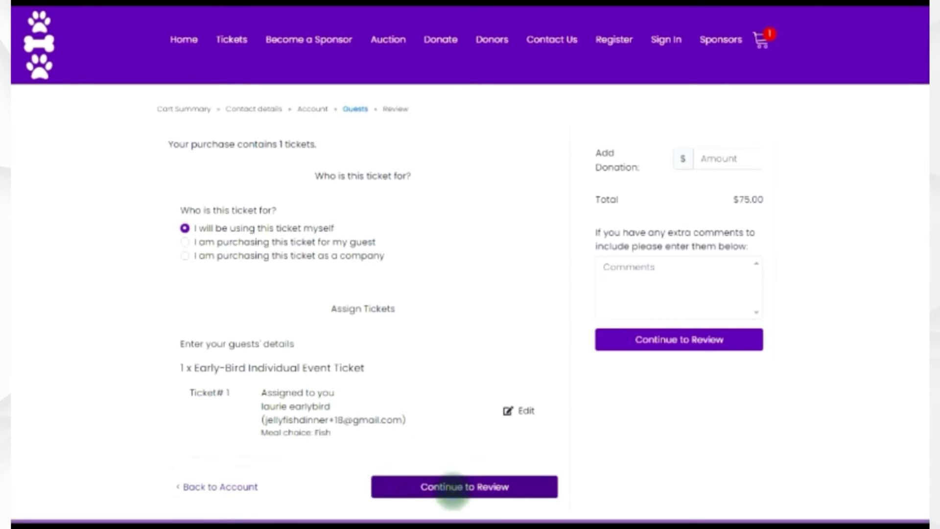
scroll(430, 413, down, 3)
click(187, 268)
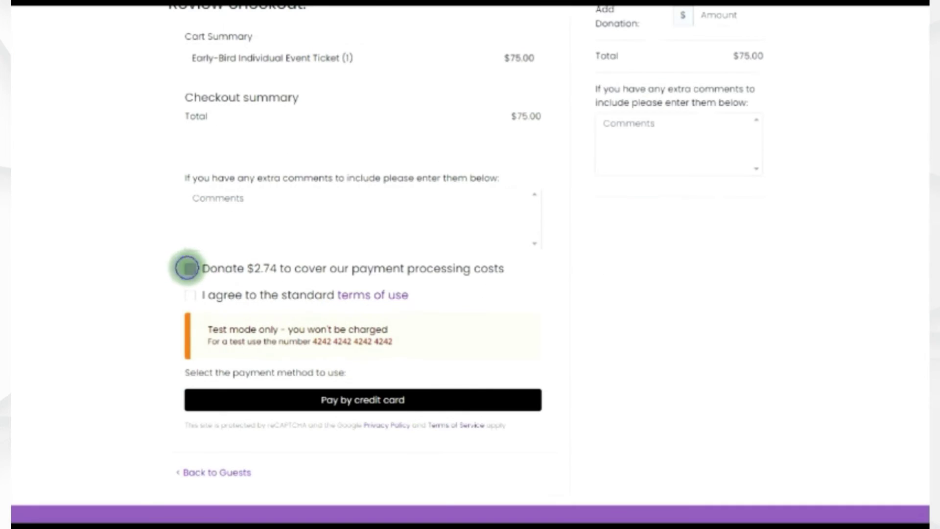
click(190, 322)
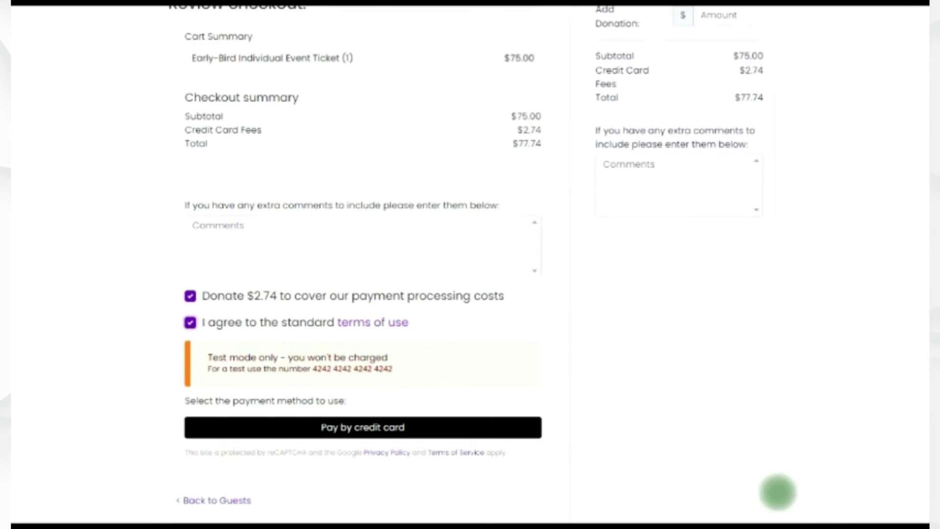
click(402, 427)
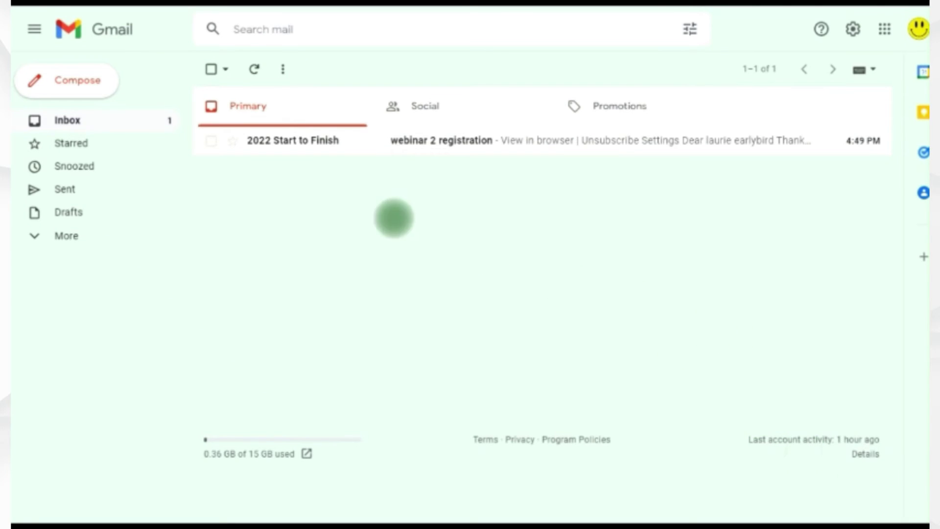
Open the 'webinar 2 registration' email and scroll to its Tickets and Purchase Receipt sections.
click(454, 142)
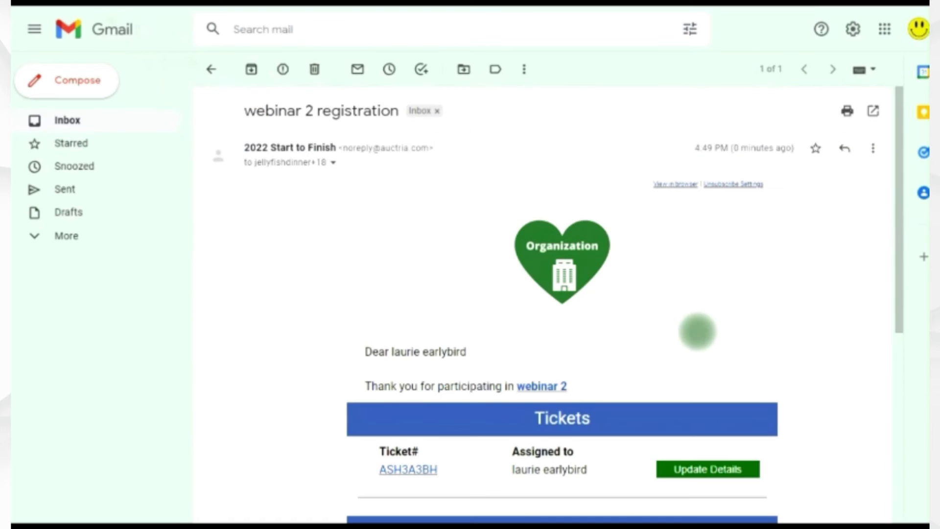
scroll(692, 329, down, 3)
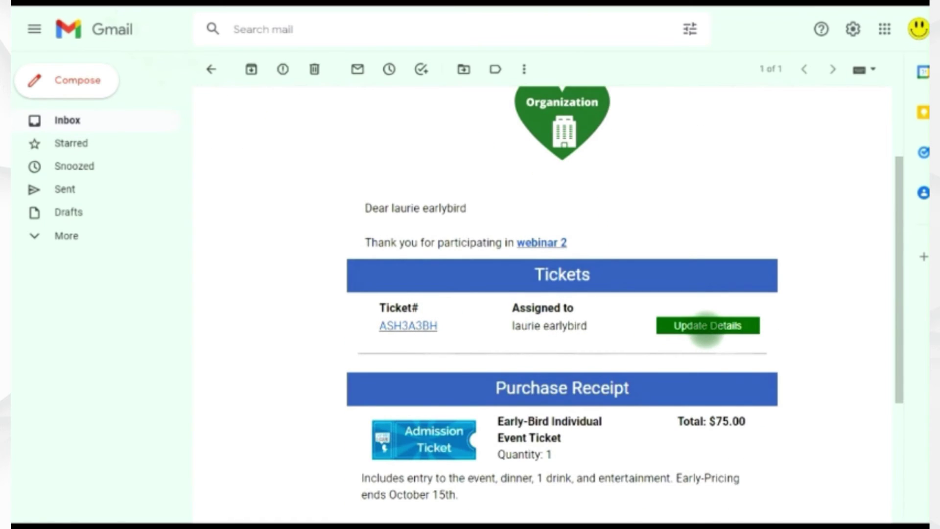
scroll(705, 329, down, 3)
From the email, open the Early-Bird ticket details and bring up its Update Info editing form.
click(732, 182)
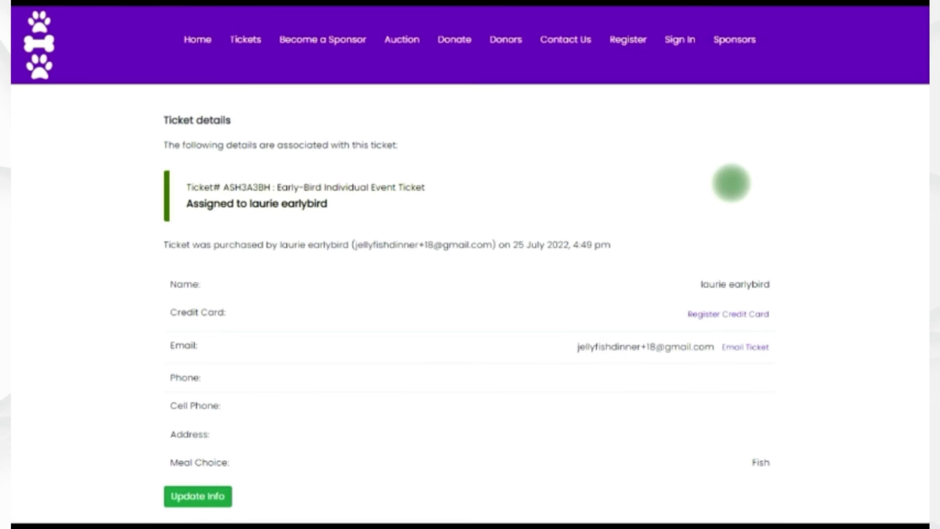
scroll(484, 307, down, 3)
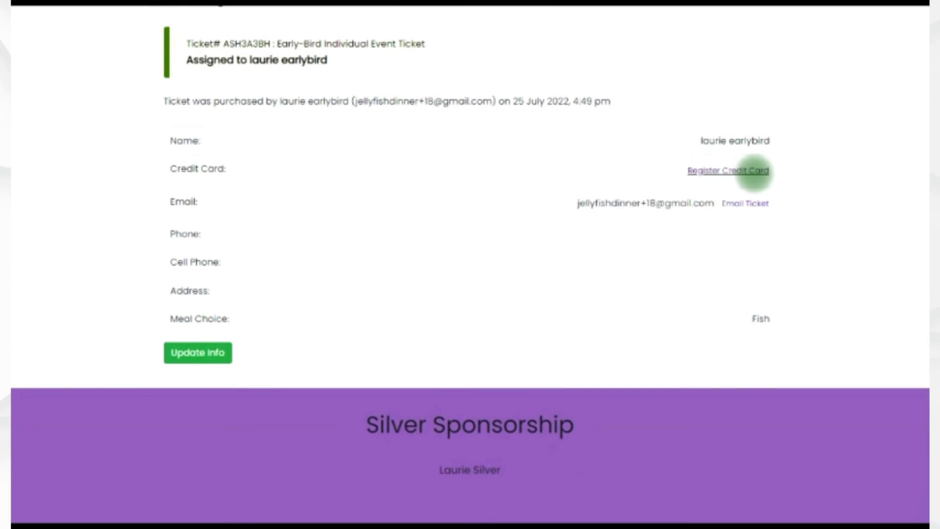
click(200, 351)
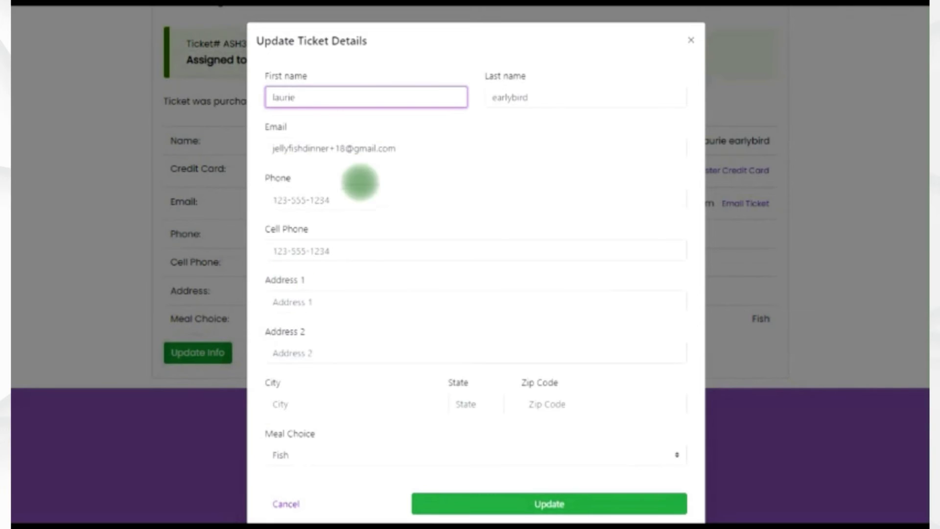